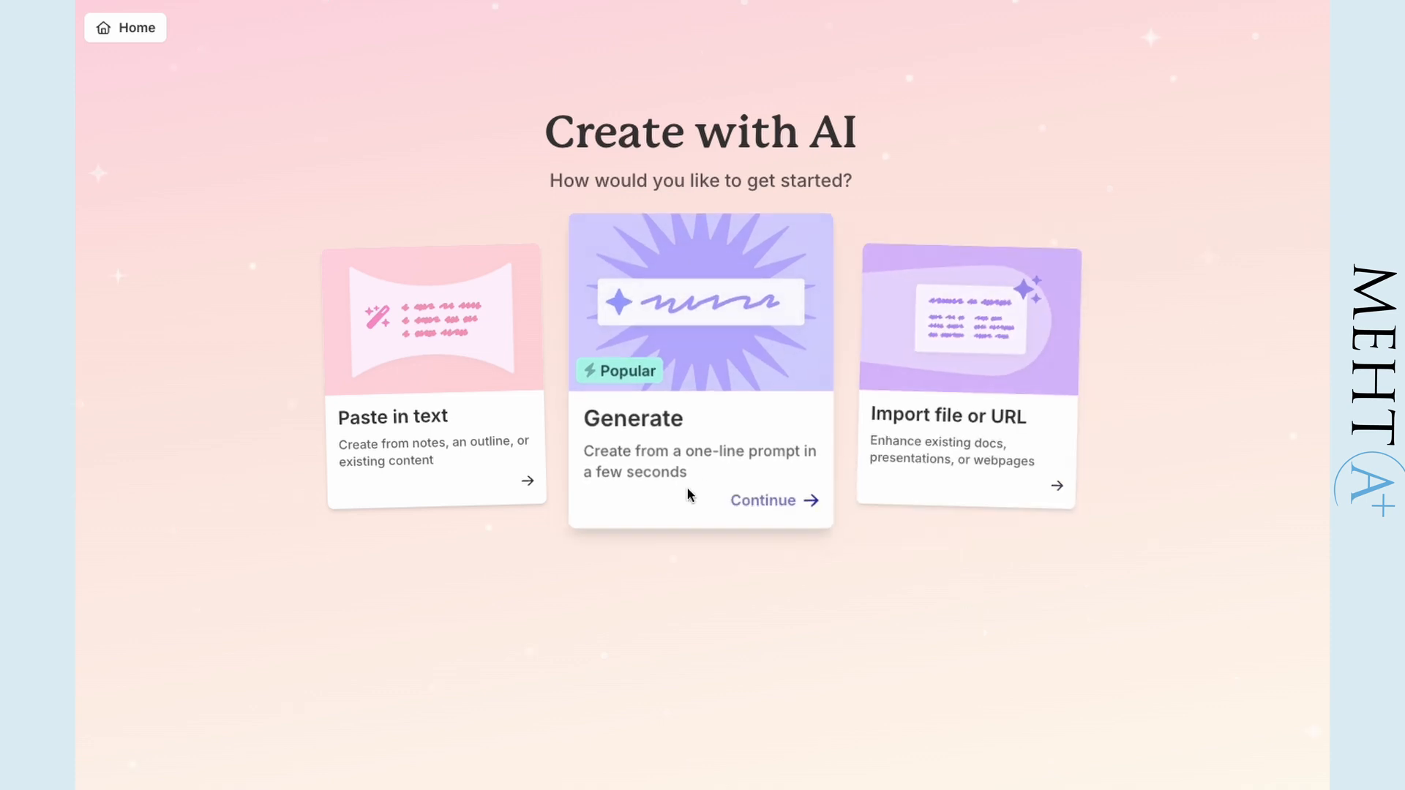
# - Generate an eight-card presentation outline from the prompt "I'm a cat and I would like to display my research portfolio"
pyautogui.click(776, 505)
pyautogui.click(543, 300)
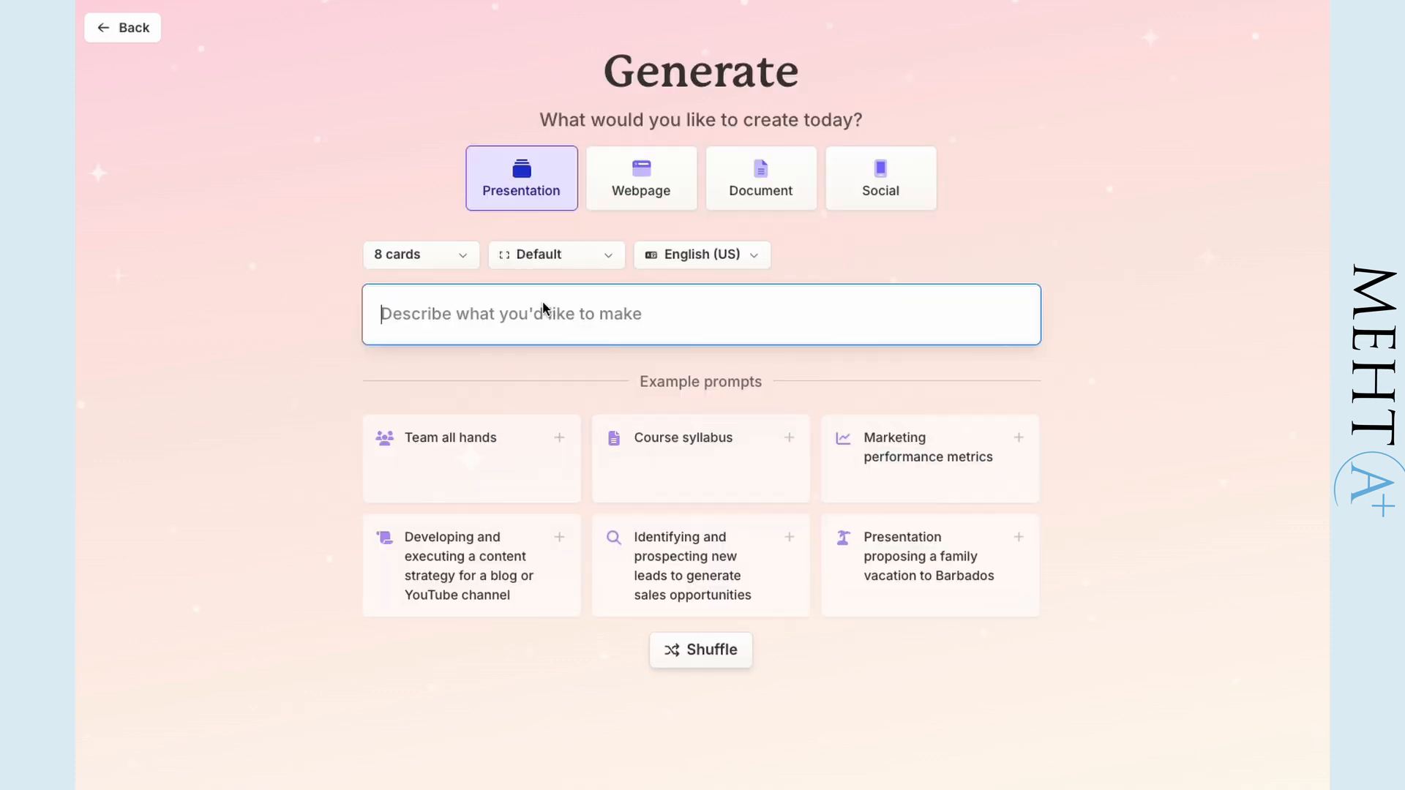
pyautogui.write("I'm a cat and I would like to display my research portfolio")
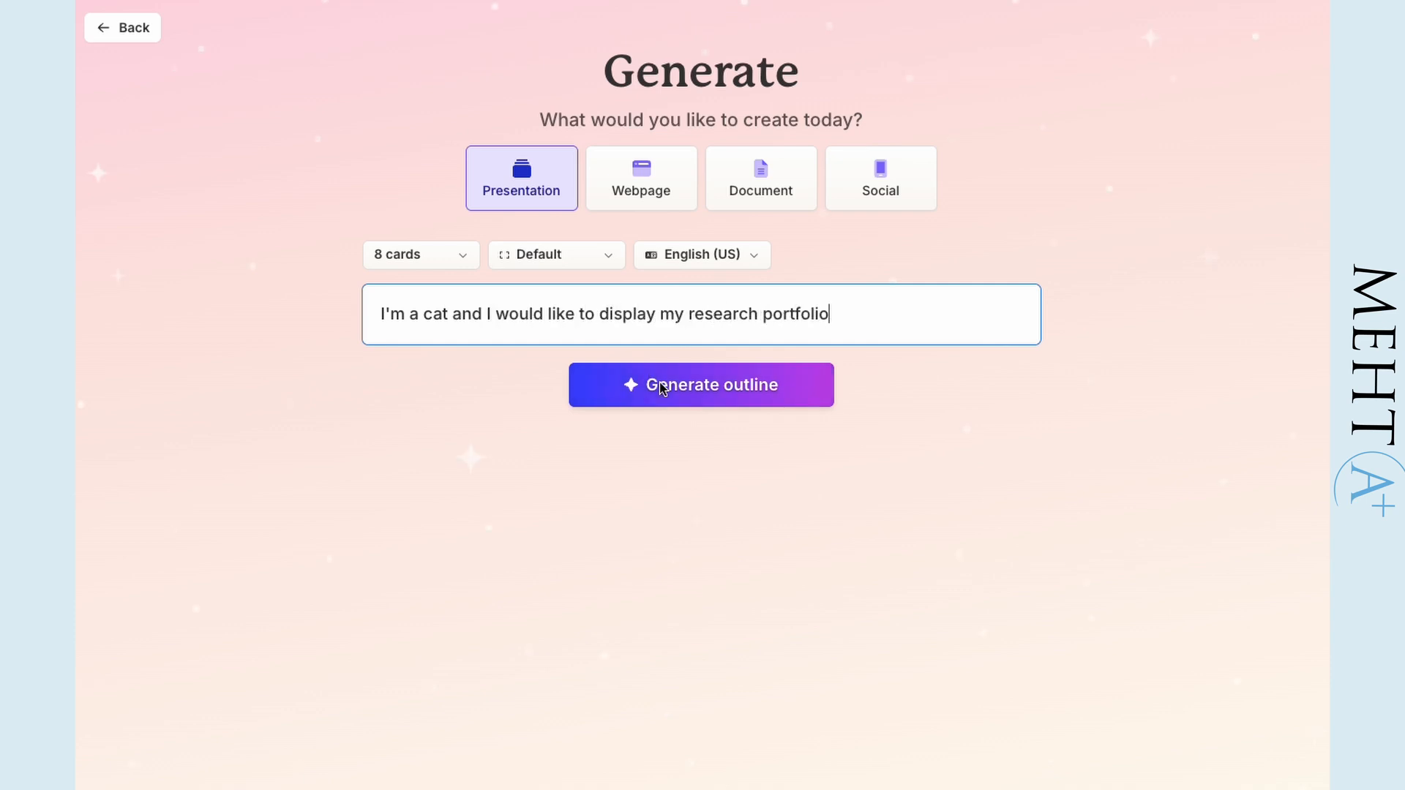
pyautogui.click(662, 388)
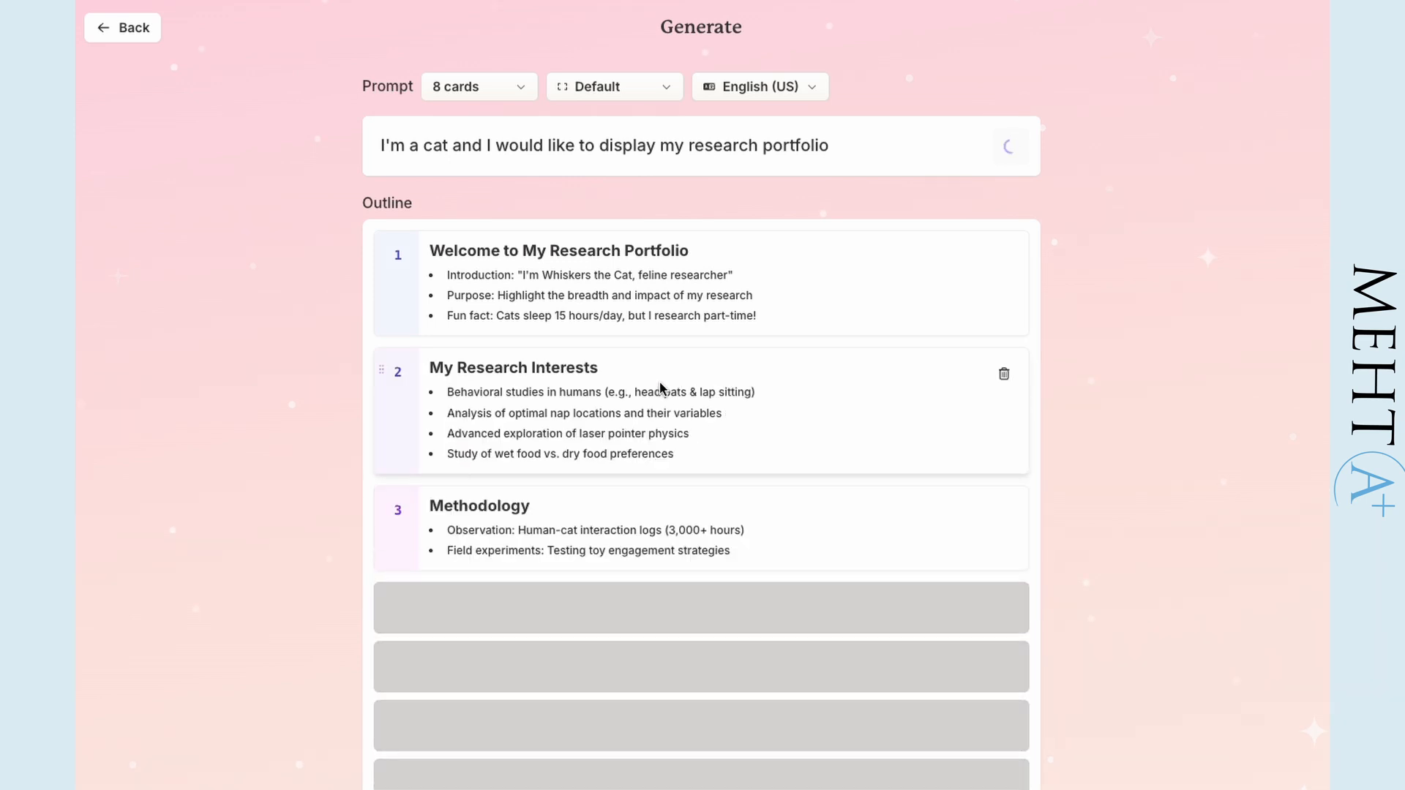
# - Select the Basic Dark theme for the presentation and set the amount of text per card to Brief
pyautogui.scroll(-1, 1164, 292)
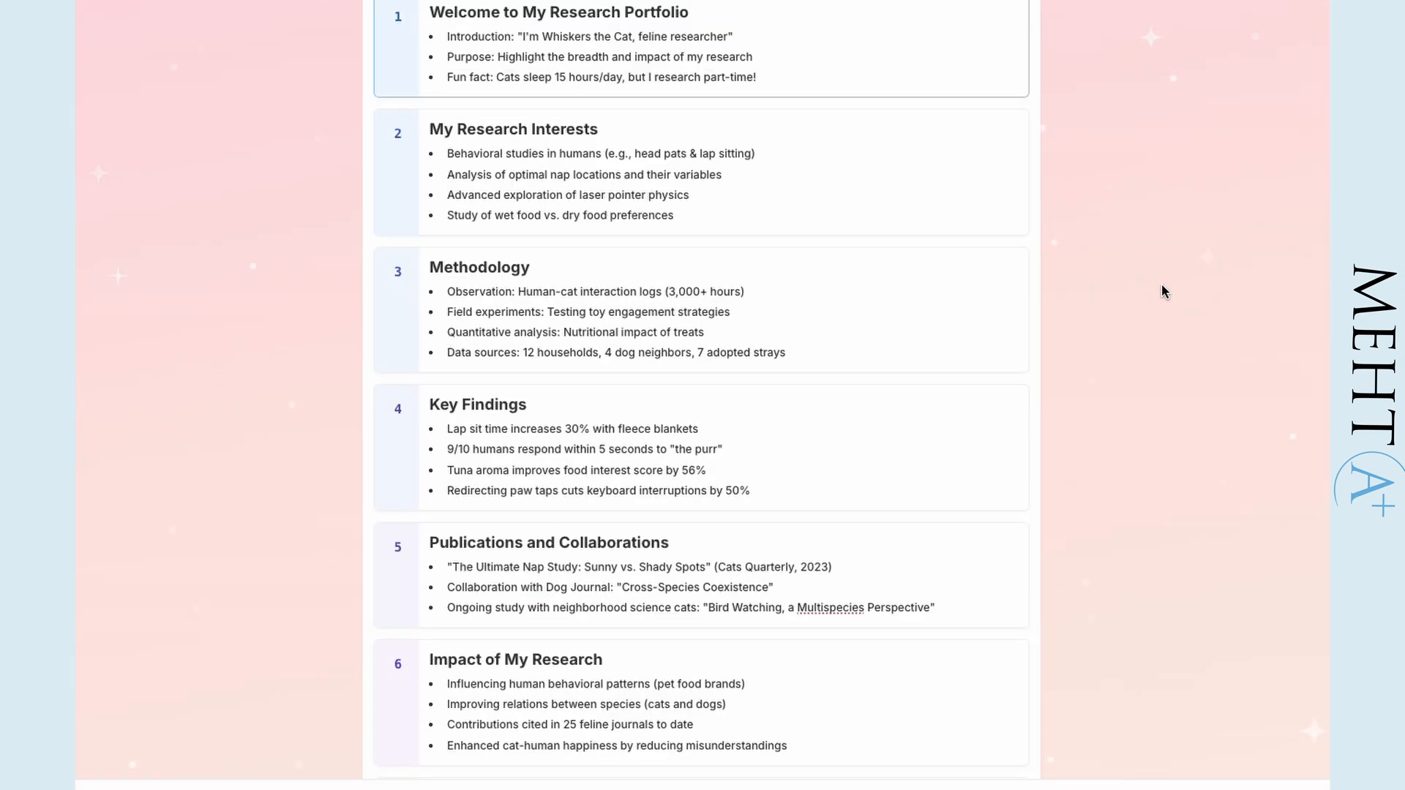
pyautogui.scroll(2, 1164, 291)
pyautogui.scroll(-1, 1164, 291)
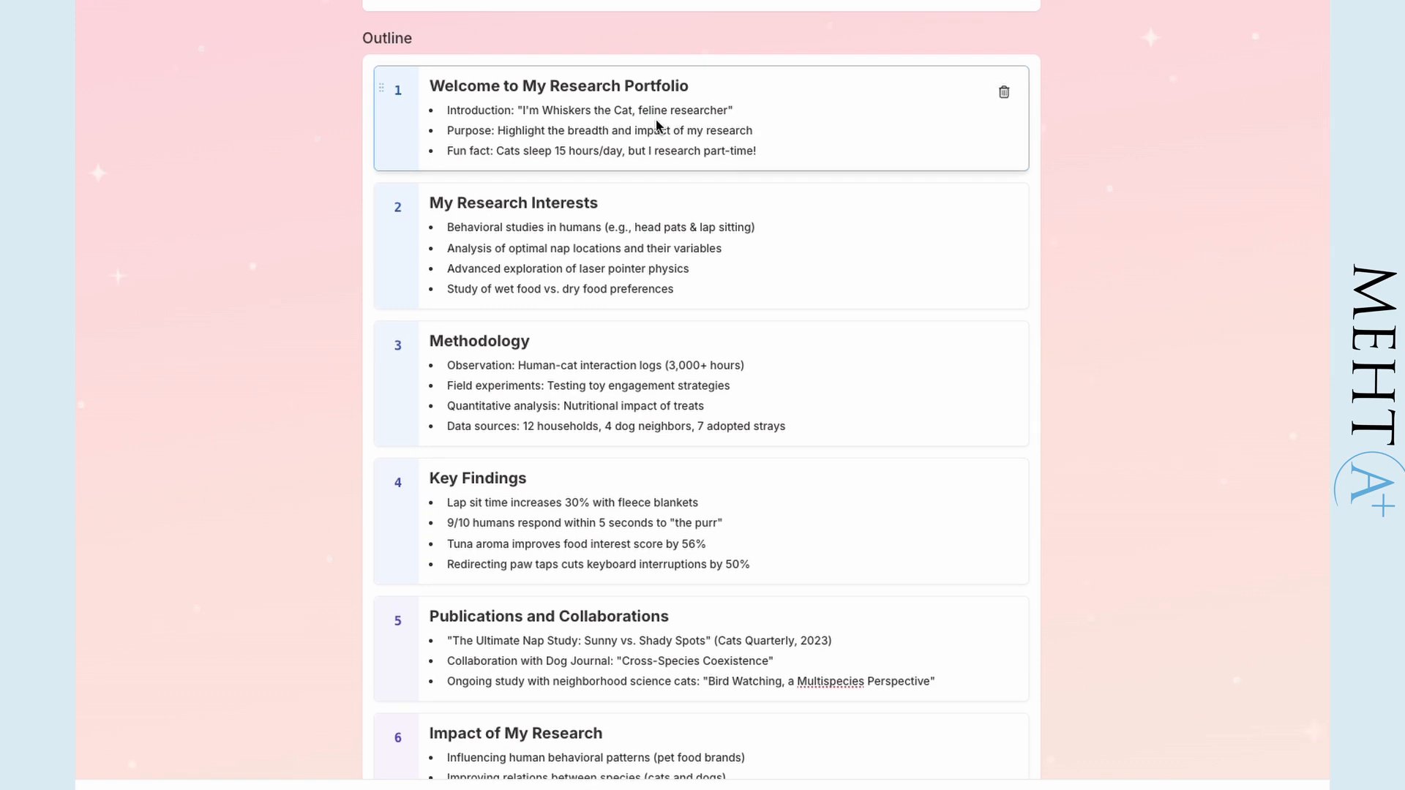
pyautogui.scroll(-15, 932, 761)
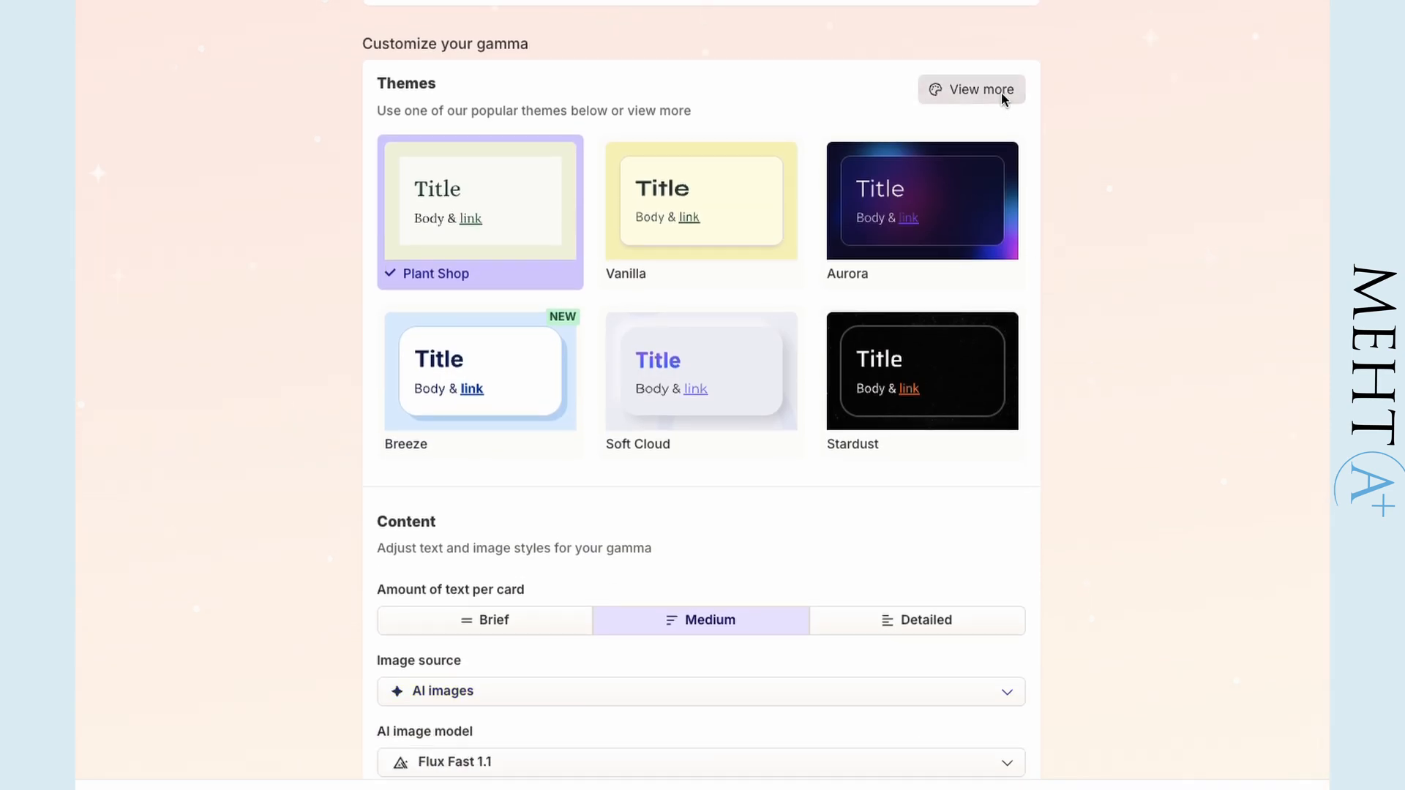
pyautogui.click(1002, 93)
pyautogui.click(314, 618)
pyautogui.click(1171, 767)
pyautogui.scroll(-2, 1052, 553)
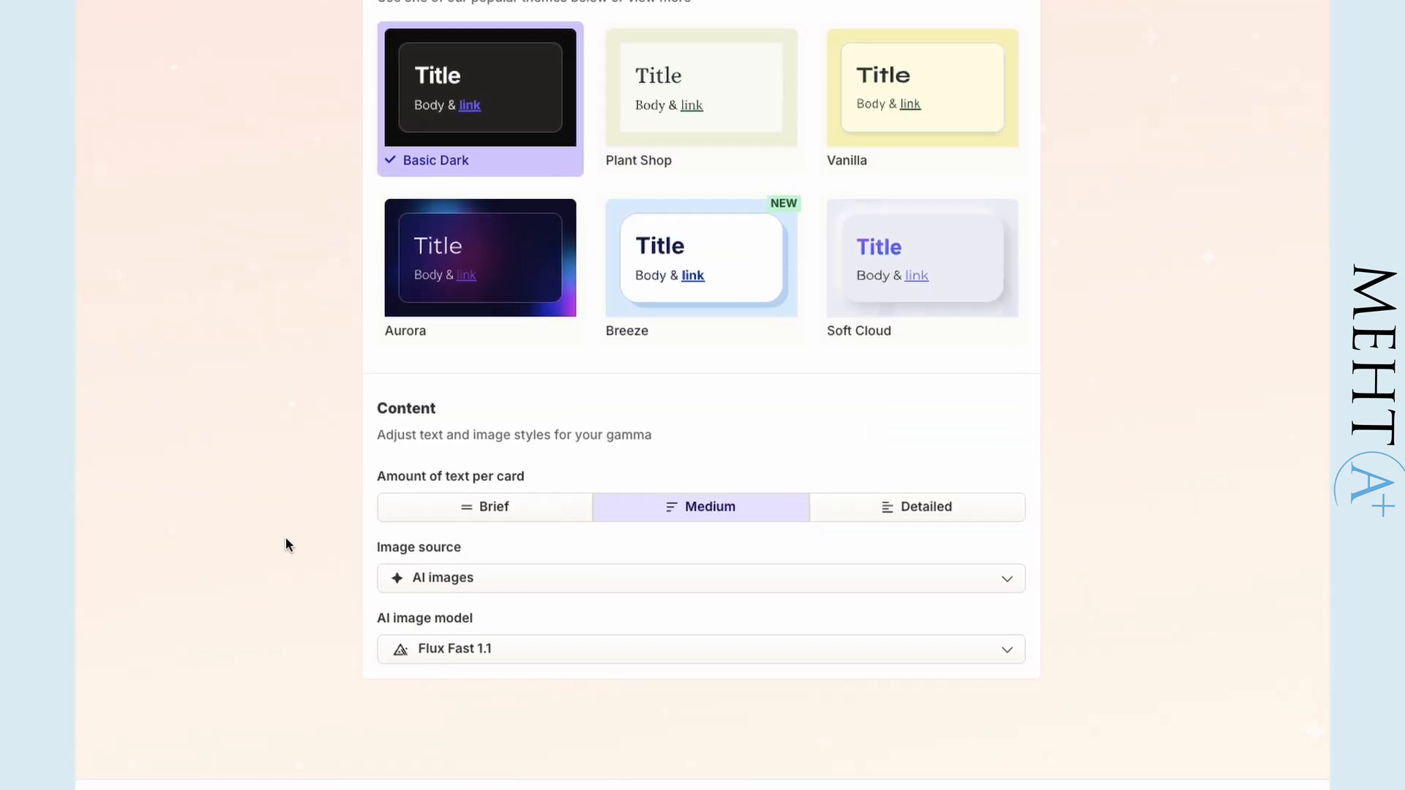
pyautogui.click(485, 514)
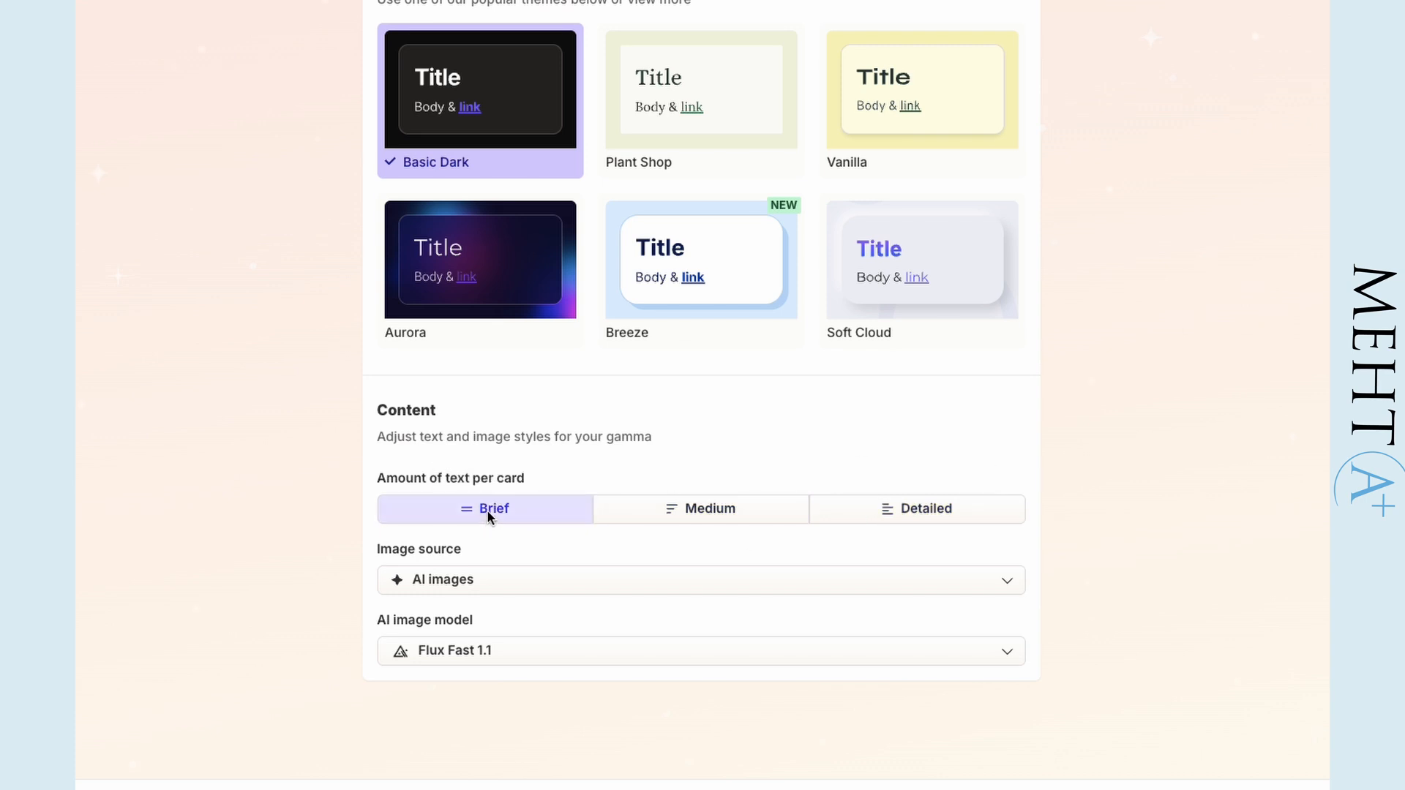
# - Look through the available image sources and the basic, advanced and premium AI image models
pyautogui.click(779, 577)
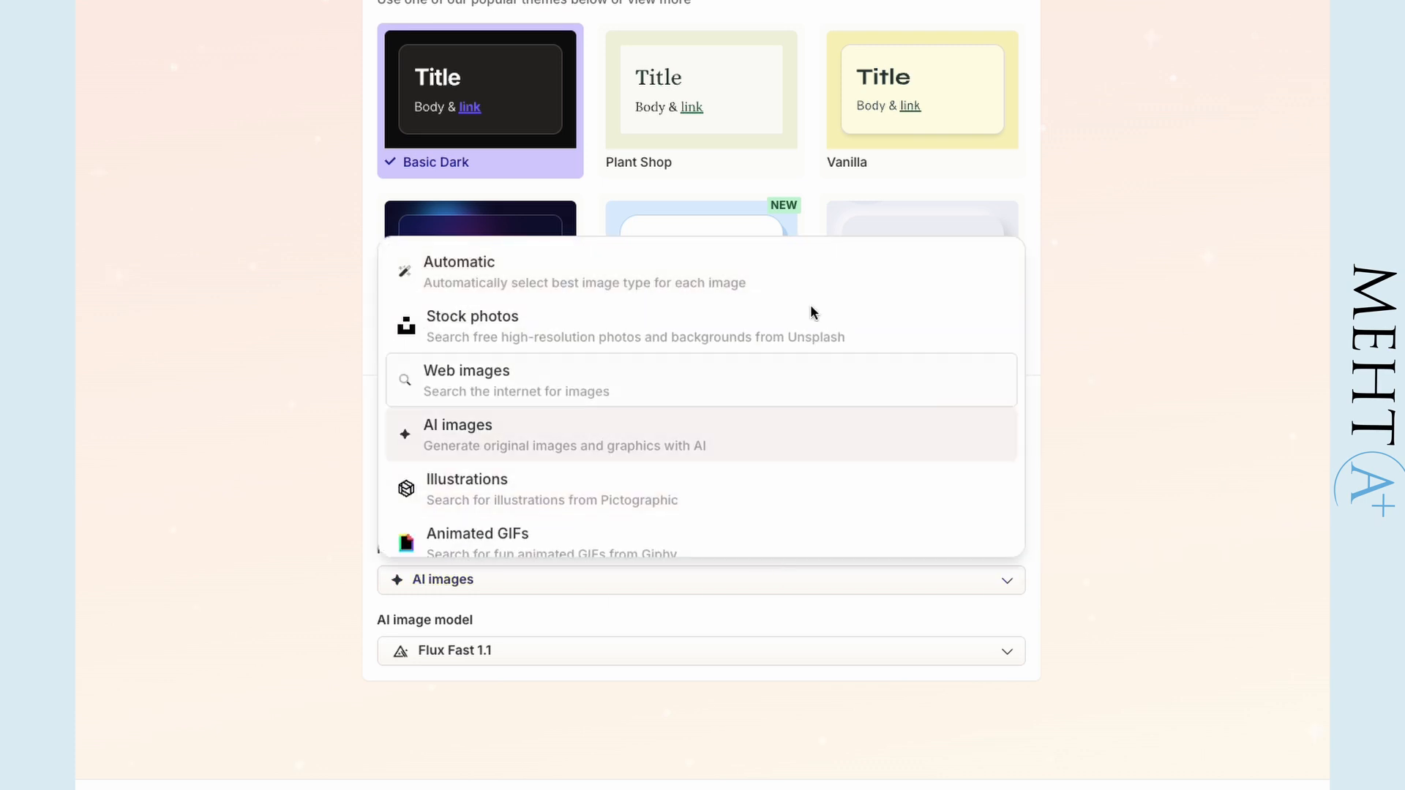
pyautogui.scroll(-2, 799, 374)
pyautogui.scroll(-1, 798, 375)
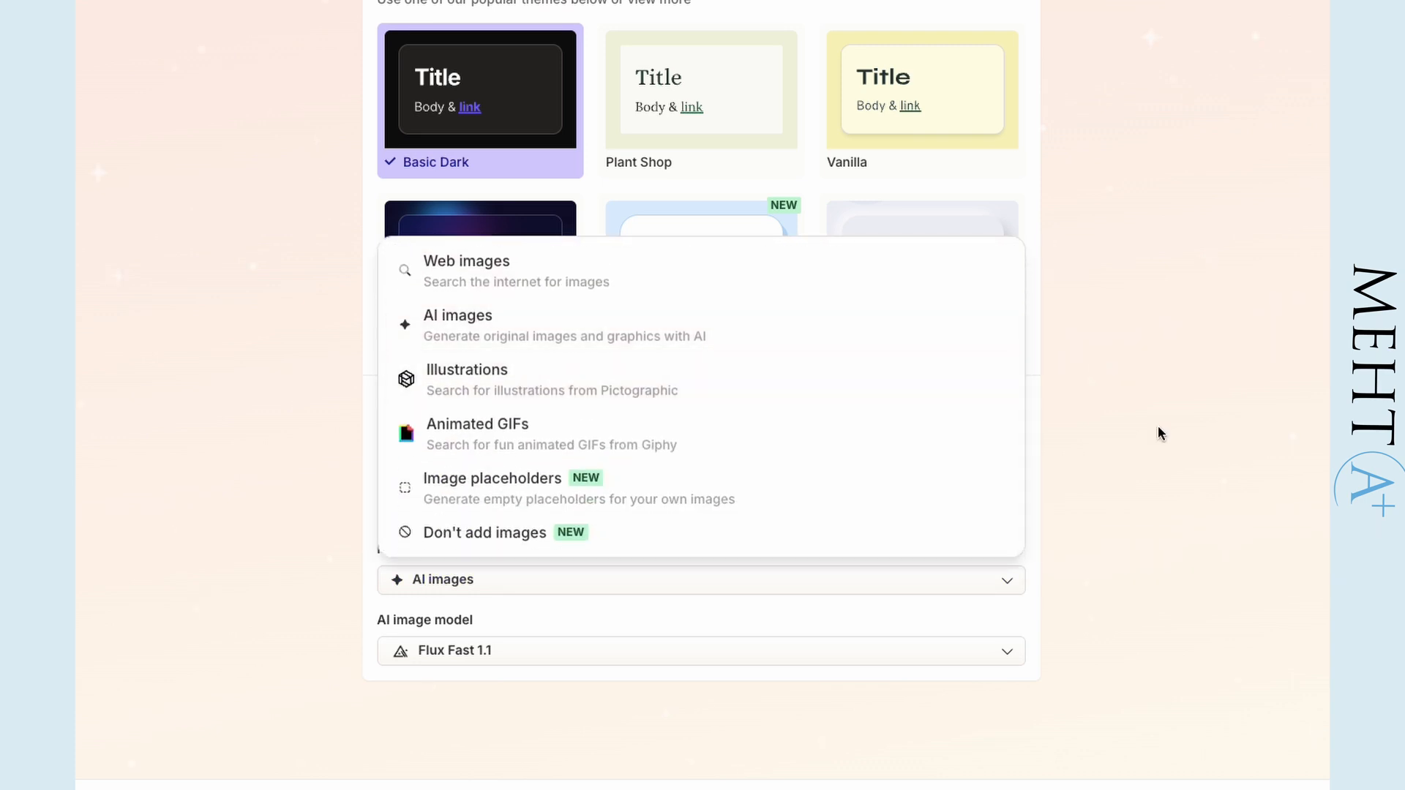
pyautogui.click(1153, 450)
pyautogui.click(997, 661)
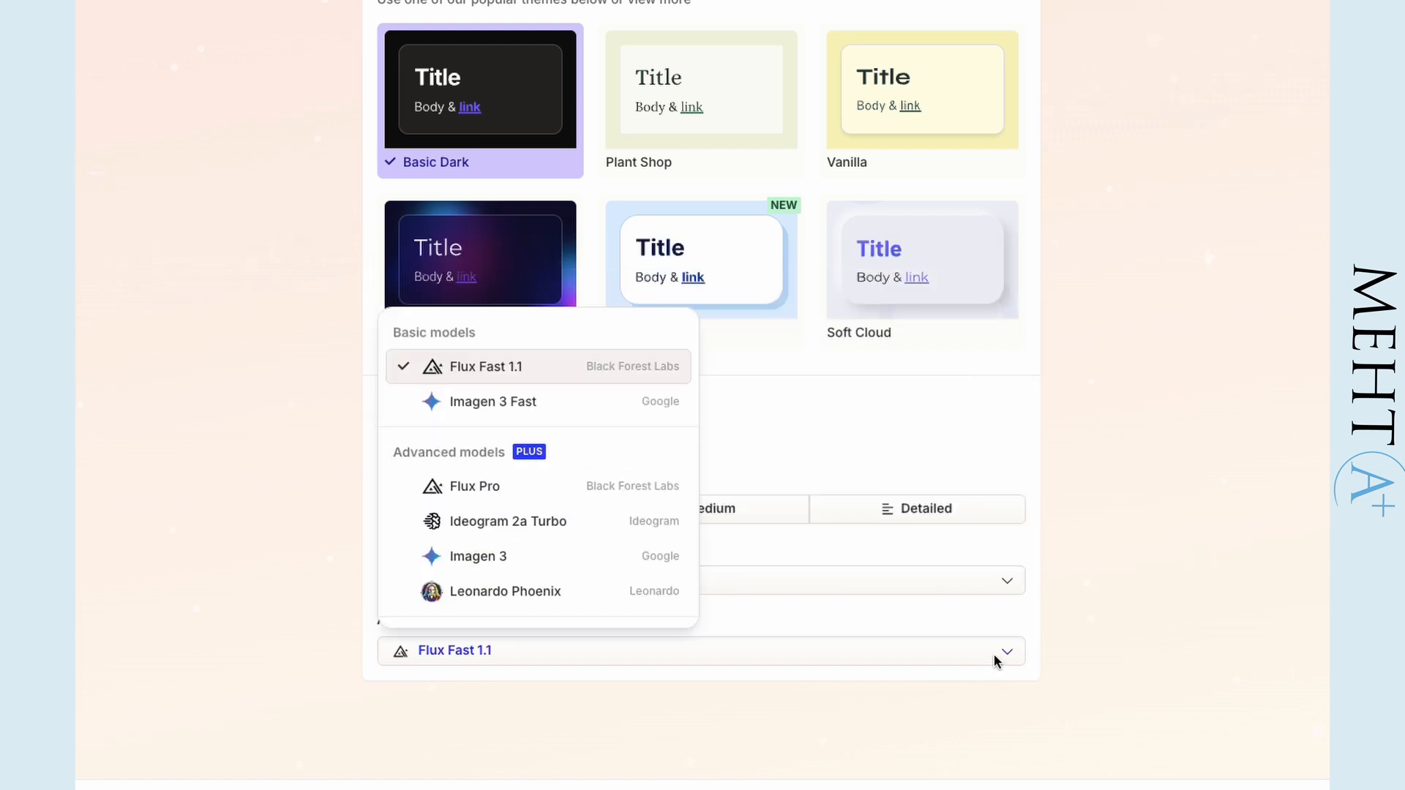
pyautogui.scroll(-1, 646, 565)
pyautogui.scroll(-4, 646, 565)
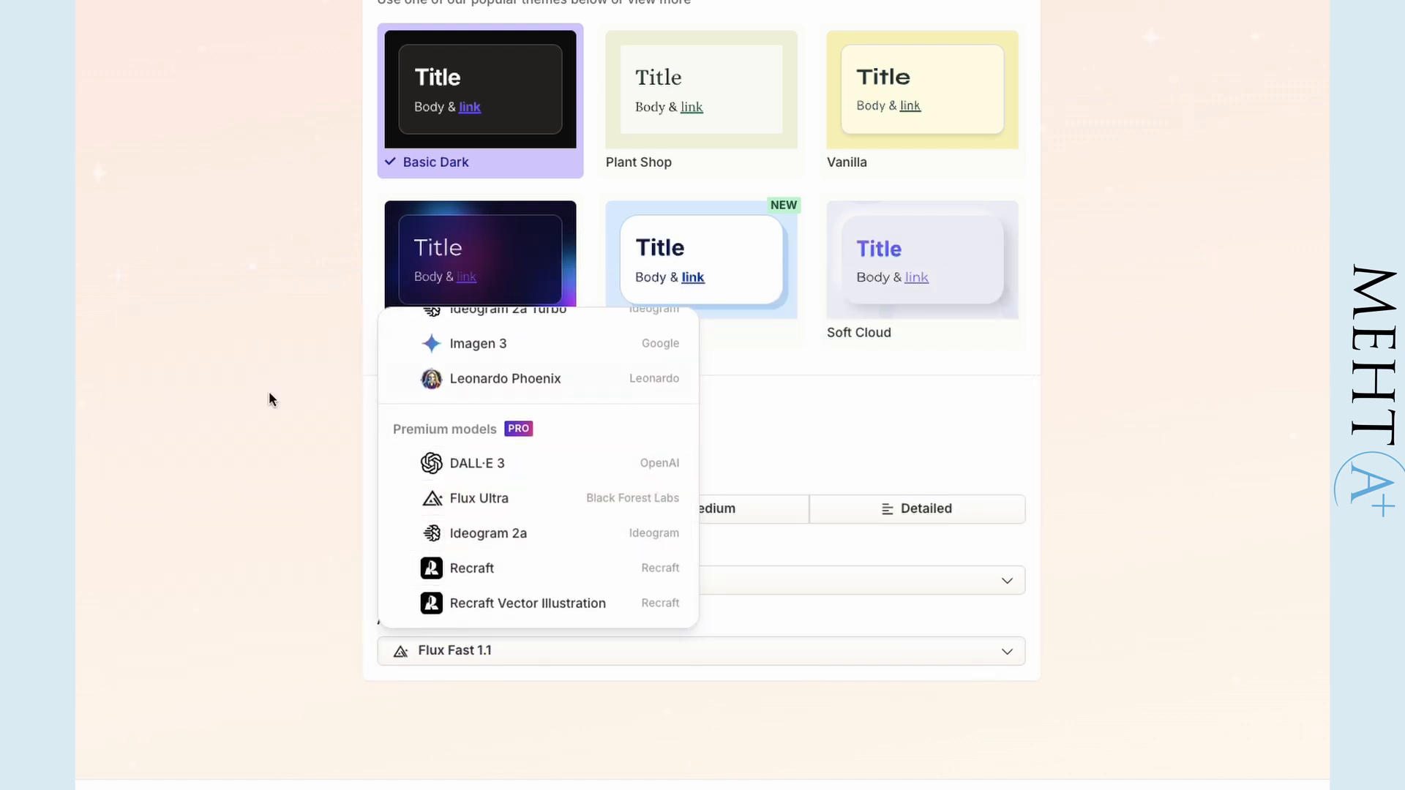
pyautogui.scroll(5, 494, 497)
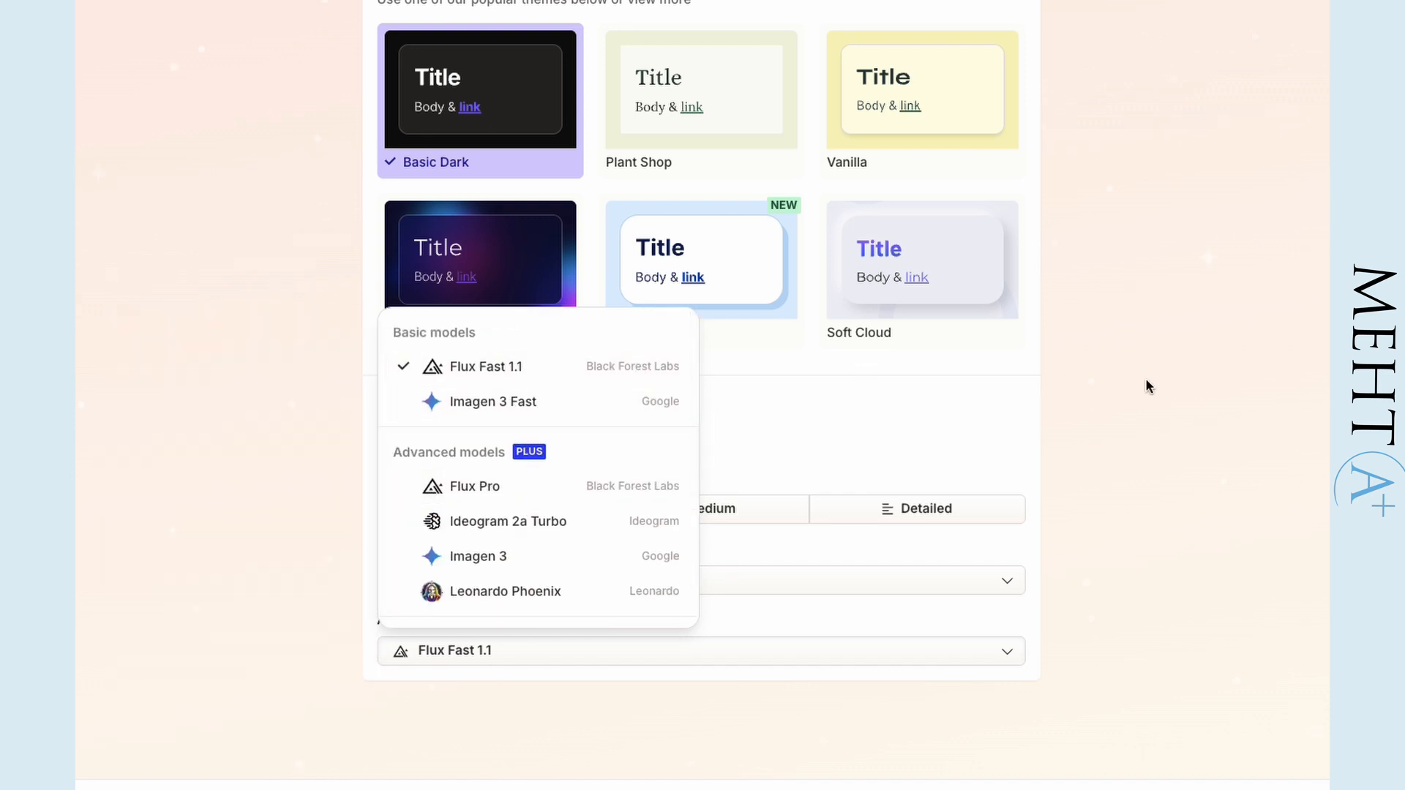
pyautogui.click(1213, 396)
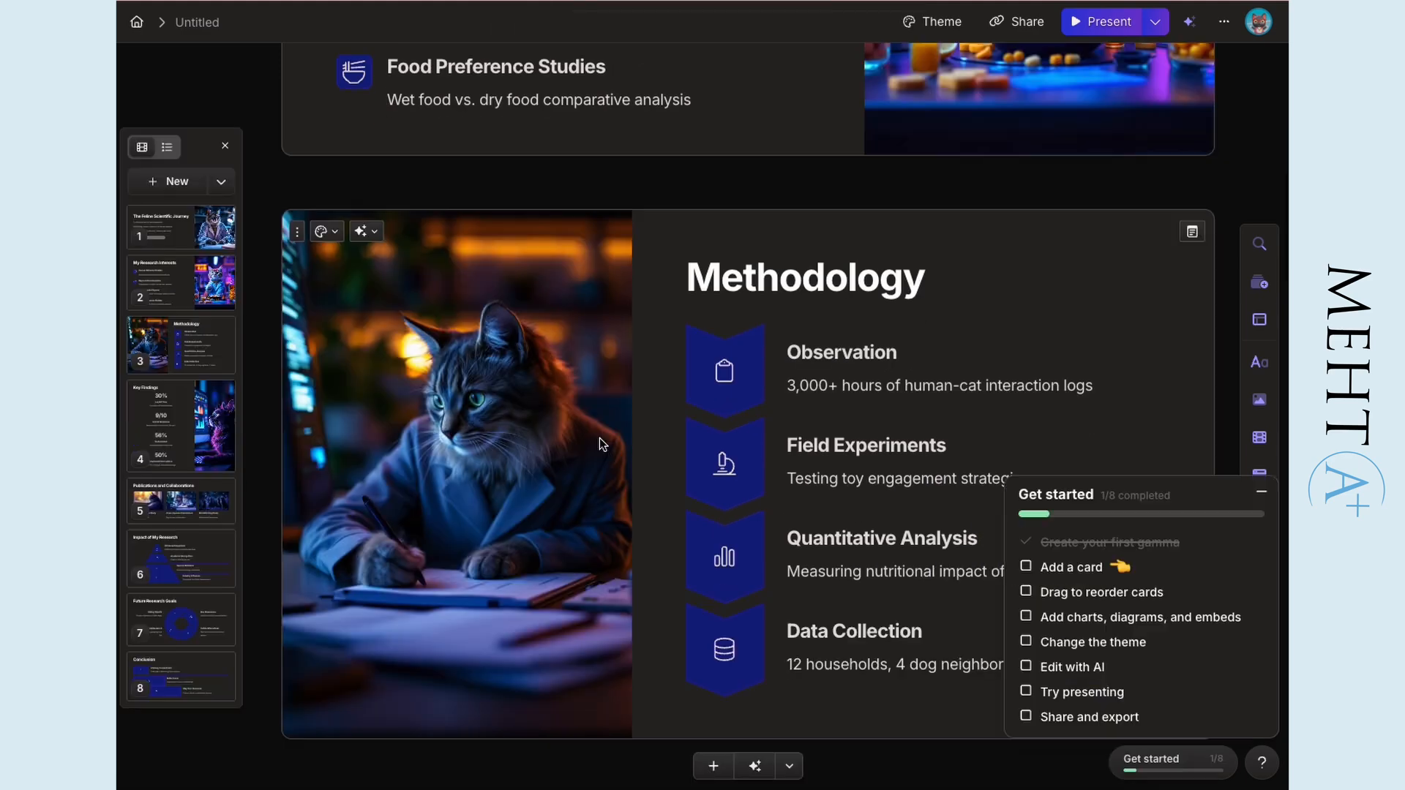
# - Review the generated cards from Methodology through to Conclusion
pyautogui.scroll(-3, 599, 437)
pyautogui.scroll(-3, 902, 432)
pyautogui.scroll(-10, 903, 432)
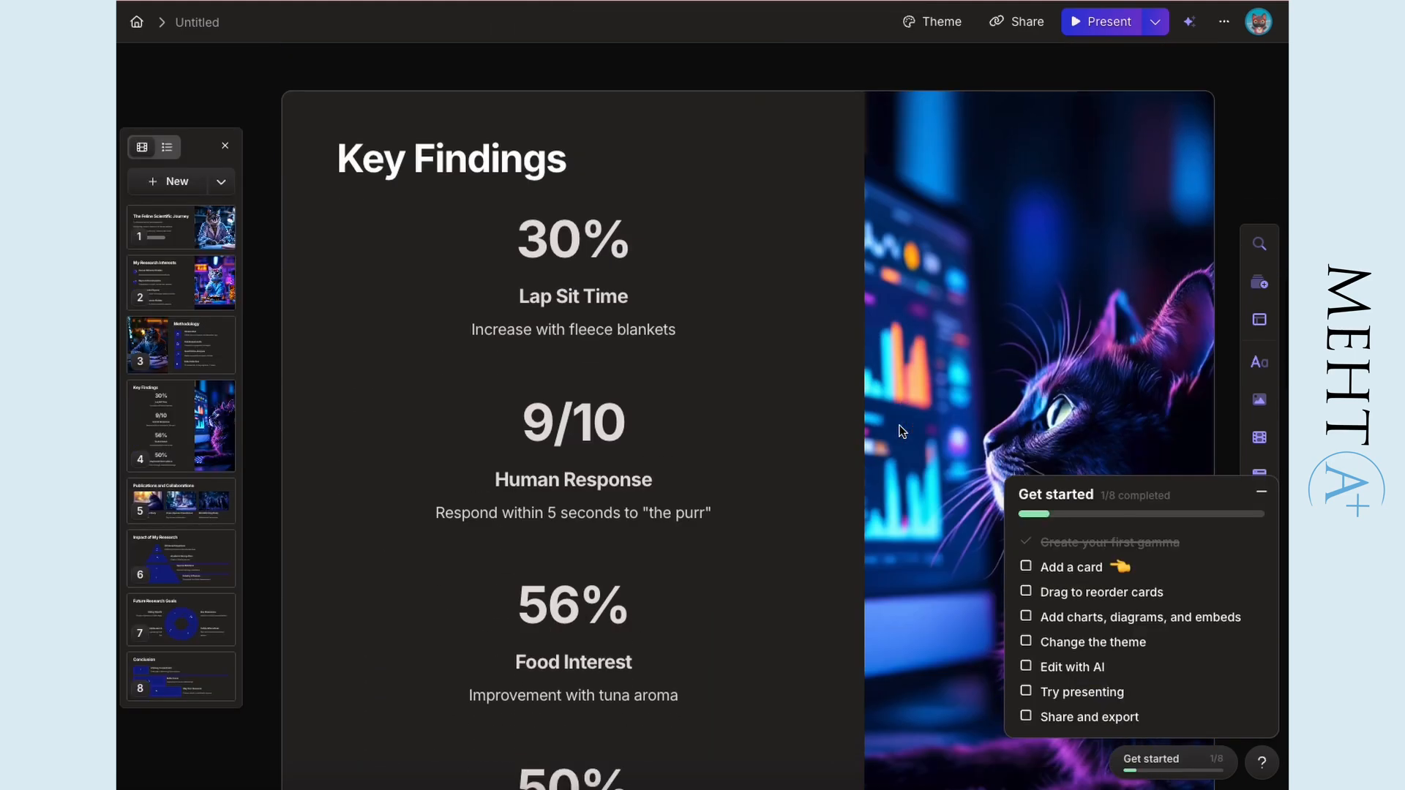
pyautogui.scroll(-5, 902, 432)
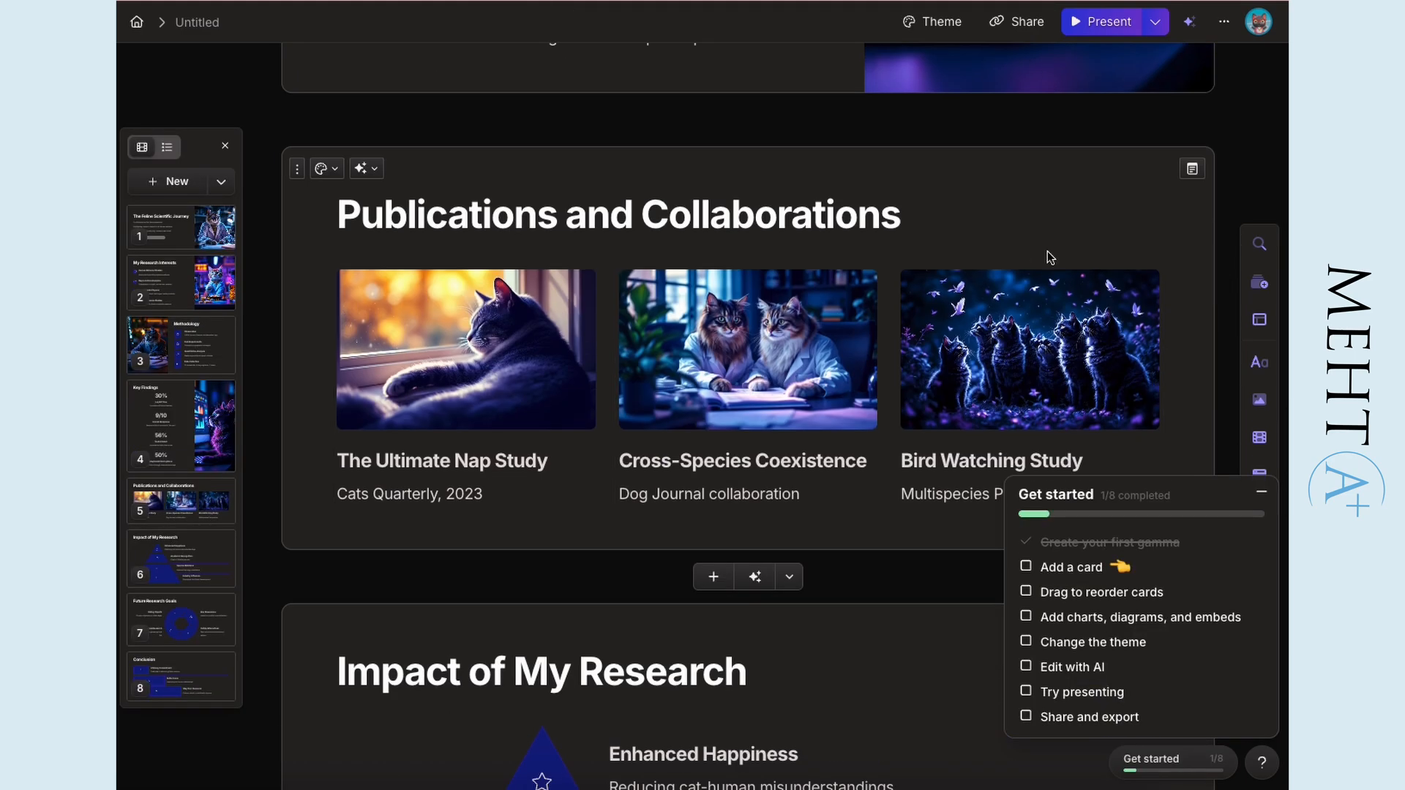
pyautogui.scroll(-4, 835, 463)
pyautogui.scroll(-8, 834, 446)
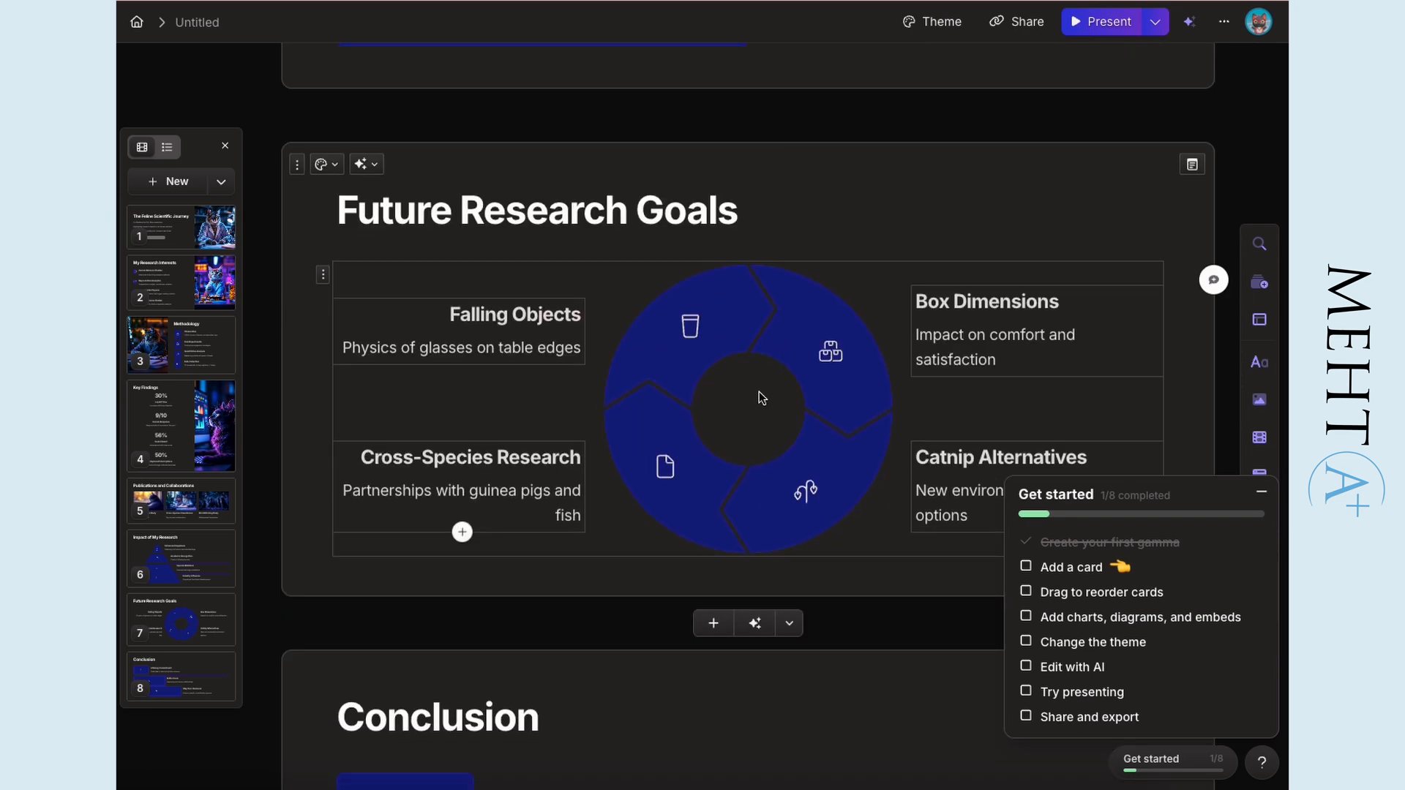
pyautogui.scroll(-1, 825, 437)
pyautogui.scroll(-6, 370, 315)
pyautogui.scroll(-3, 949, 543)
pyautogui.scroll(8, 908, 539)
# - Delete the Conclusion card and undo the deletion
pyautogui.click(297, 484)
pyautogui.click(271, 449)
pyautogui.press('super+z')
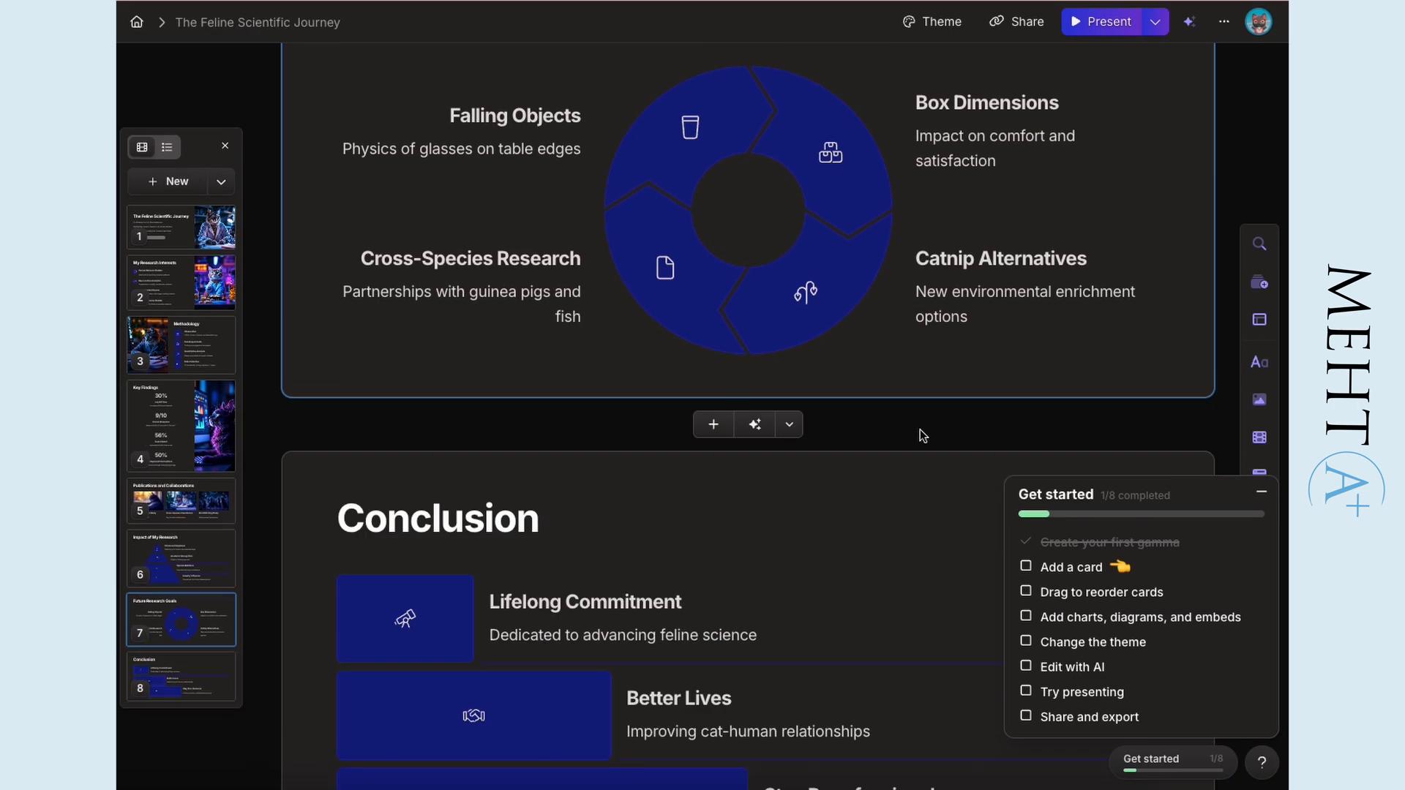
# - Add a blank card between the Future Research Goals and Conclusion cards and delete it again
pyautogui.scroll(-1, 732, 395)
pyautogui.click(716, 362)
pyautogui.scroll(3, 842, 420)
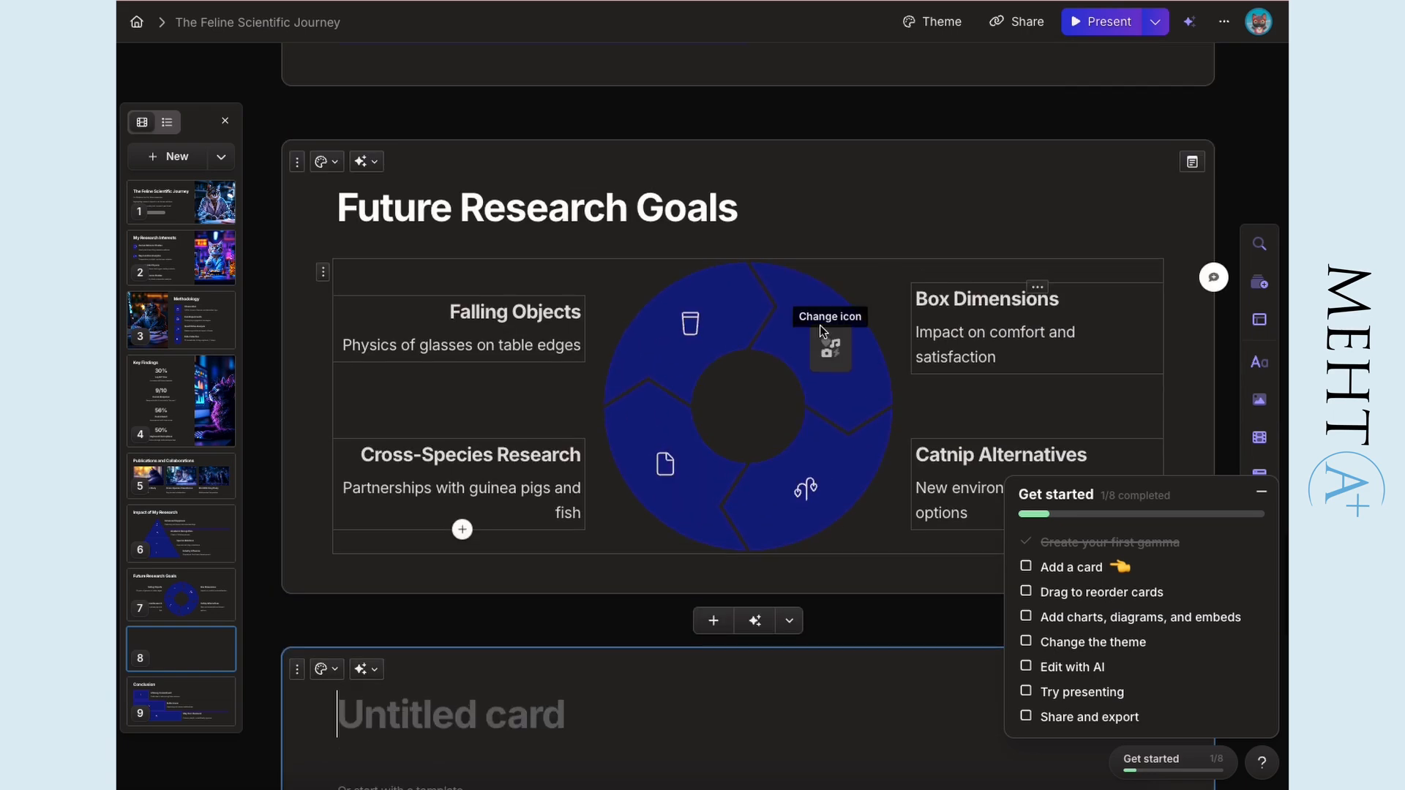
pyautogui.scroll(-4, 805, 347)
pyautogui.click(297, 272)
pyautogui.click(351, 241)
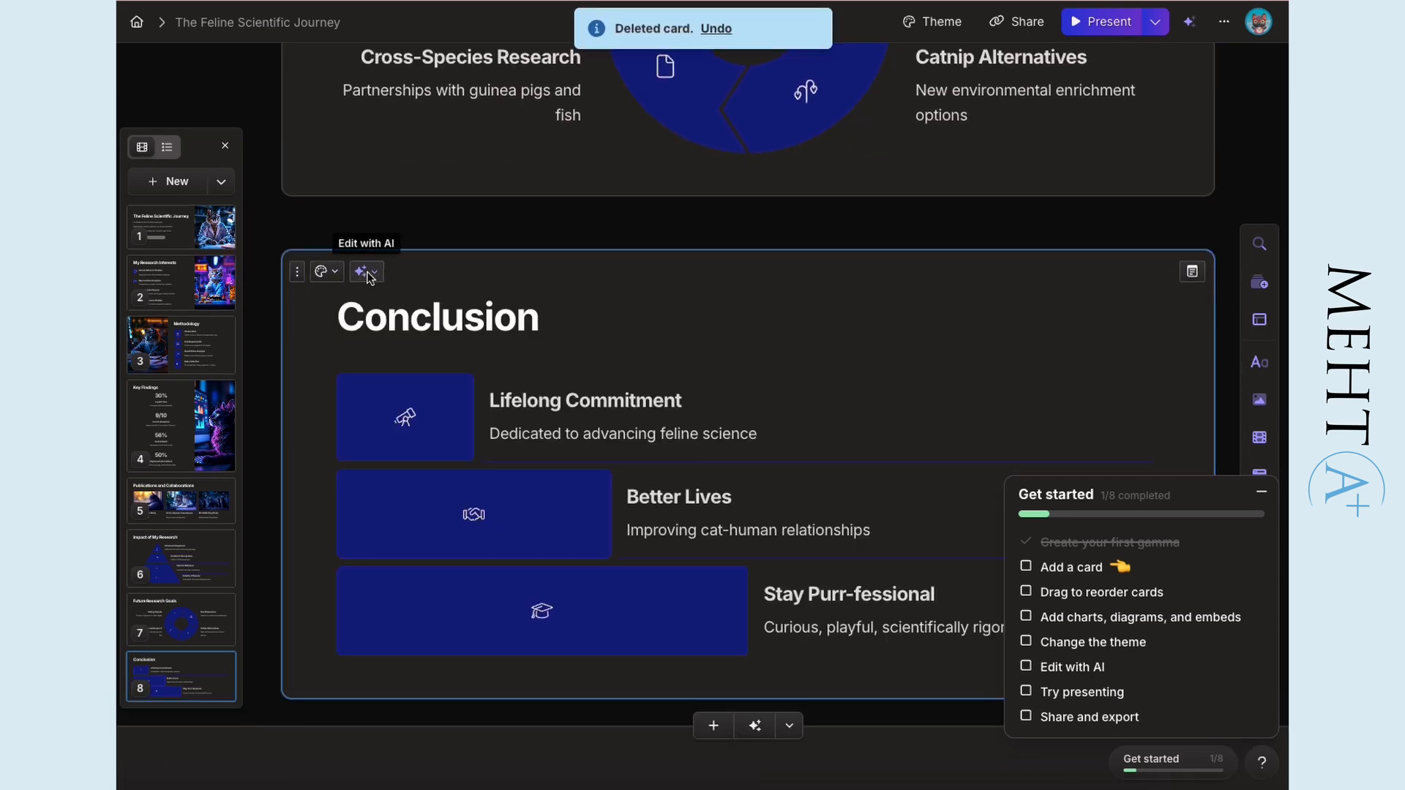
# - Have the AI try a different layout for the Conclusion card after looking through its editing options
pyautogui.click(363, 272)
pyautogui.scroll(-2, 564, 540)
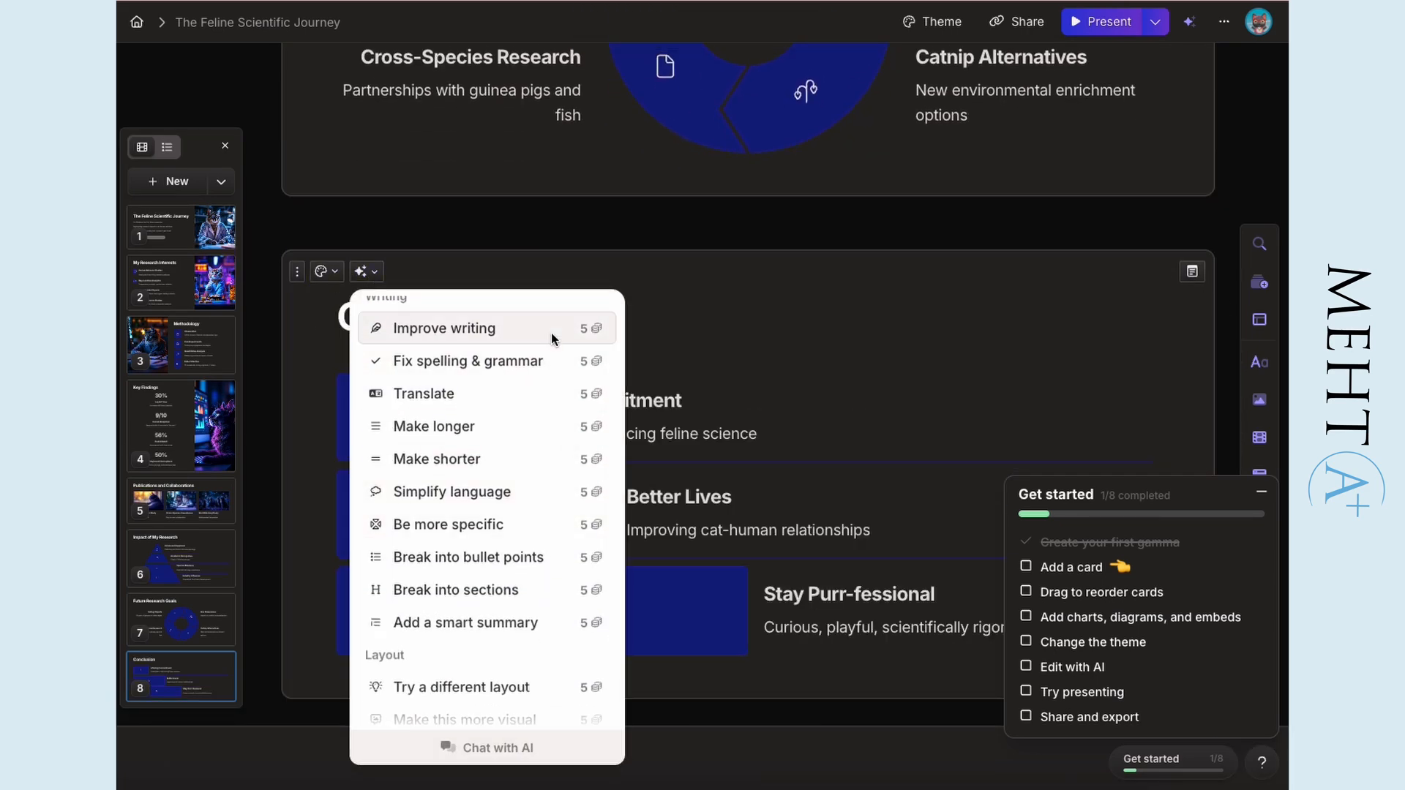
pyautogui.scroll(-4, 552, 493)
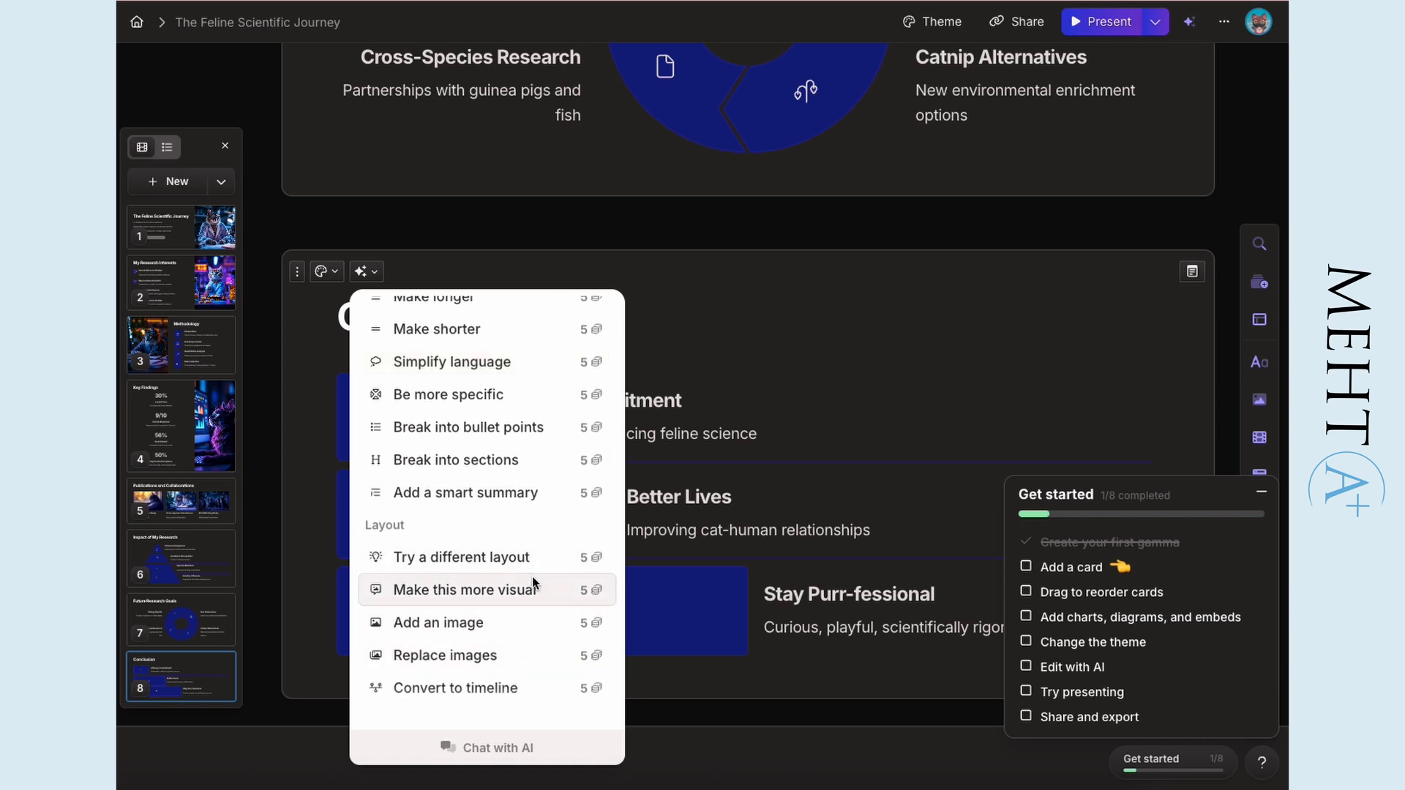
pyautogui.scroll(4, 525, 565)
pyautogui.scroll(-4, 527, 564)
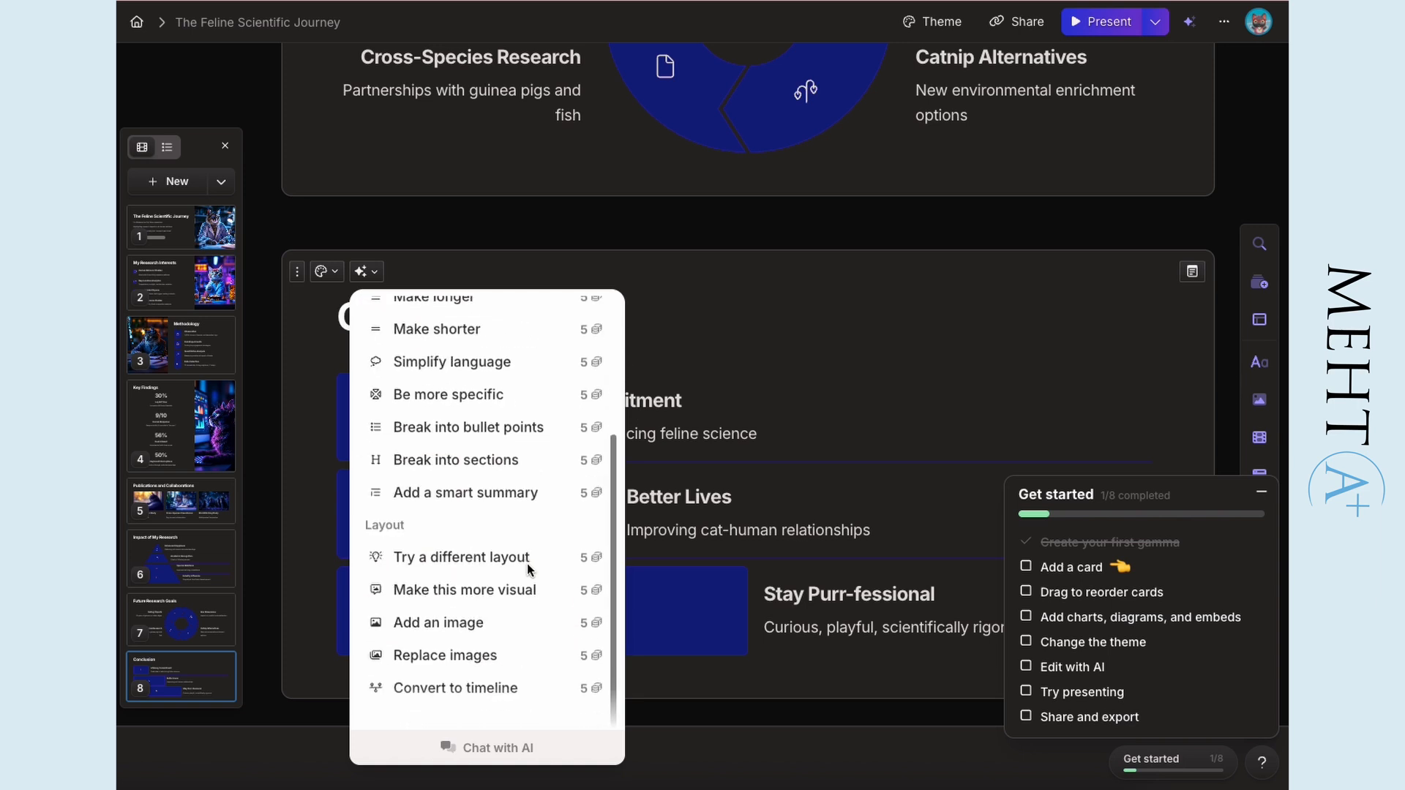
pyautogui.click(527, 558)
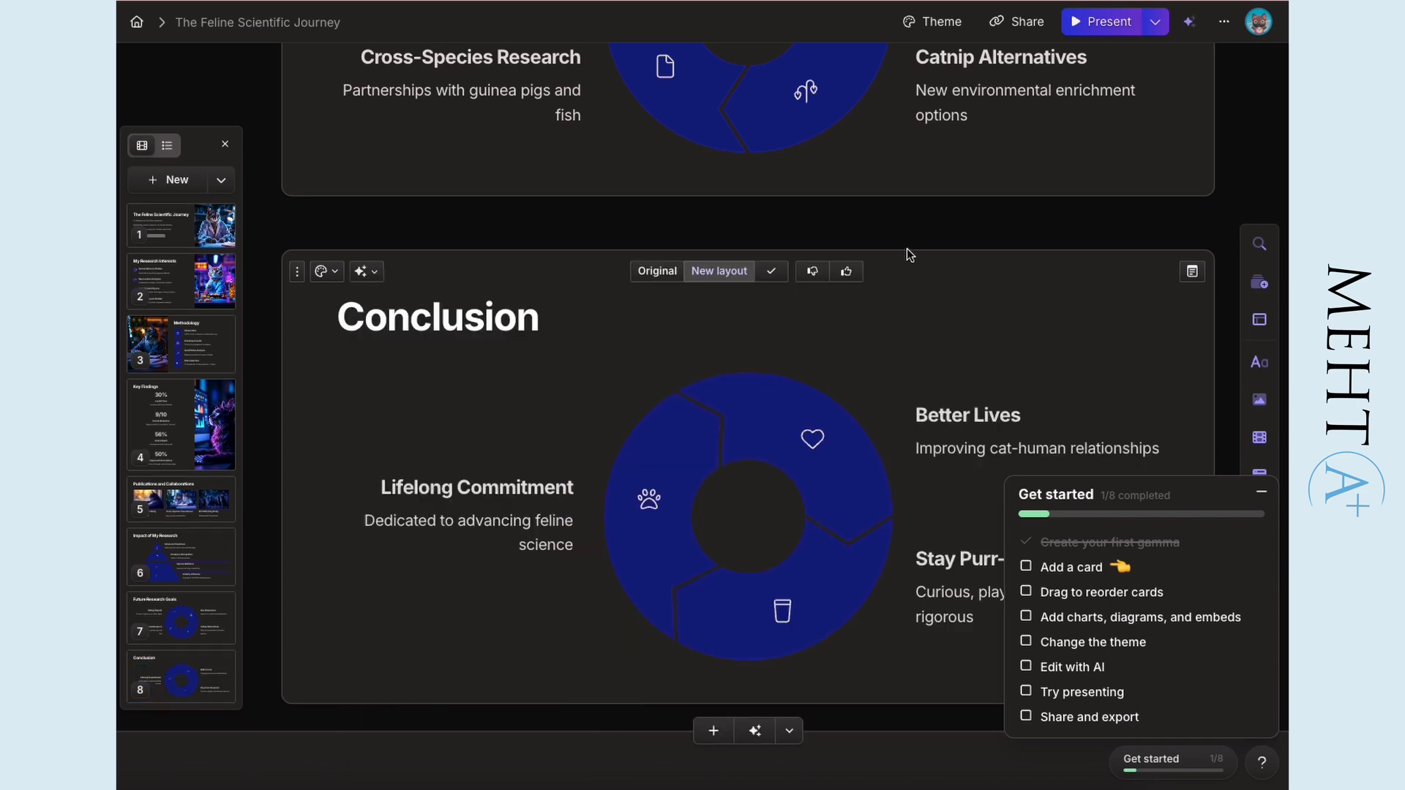
# - Set the Conclusion card's color to the pale yellow system color, trying lavender and light green first
pyautogui.scroll(-3, 906, 248)
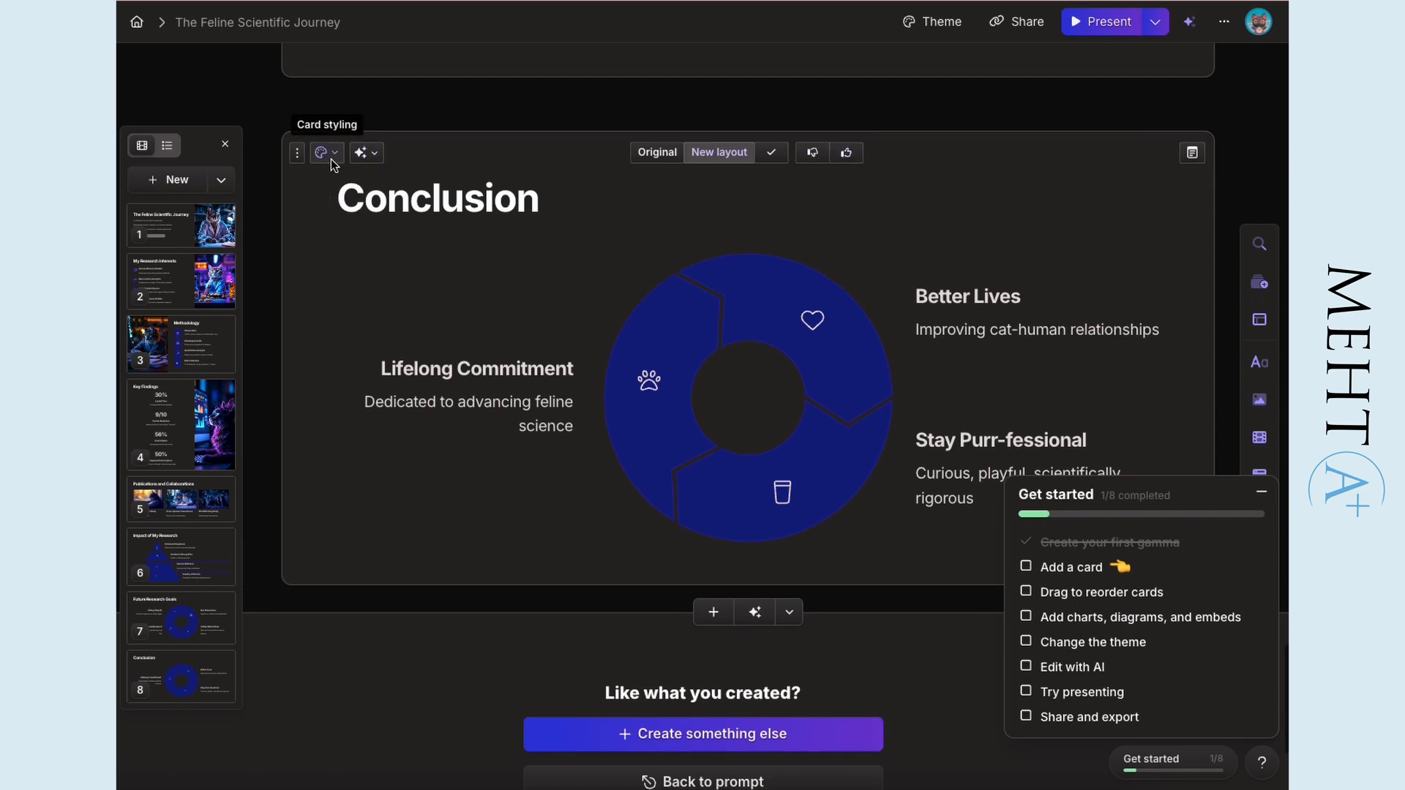
pyautogui.click(329, 157)
pyautogui.click(379, 262)
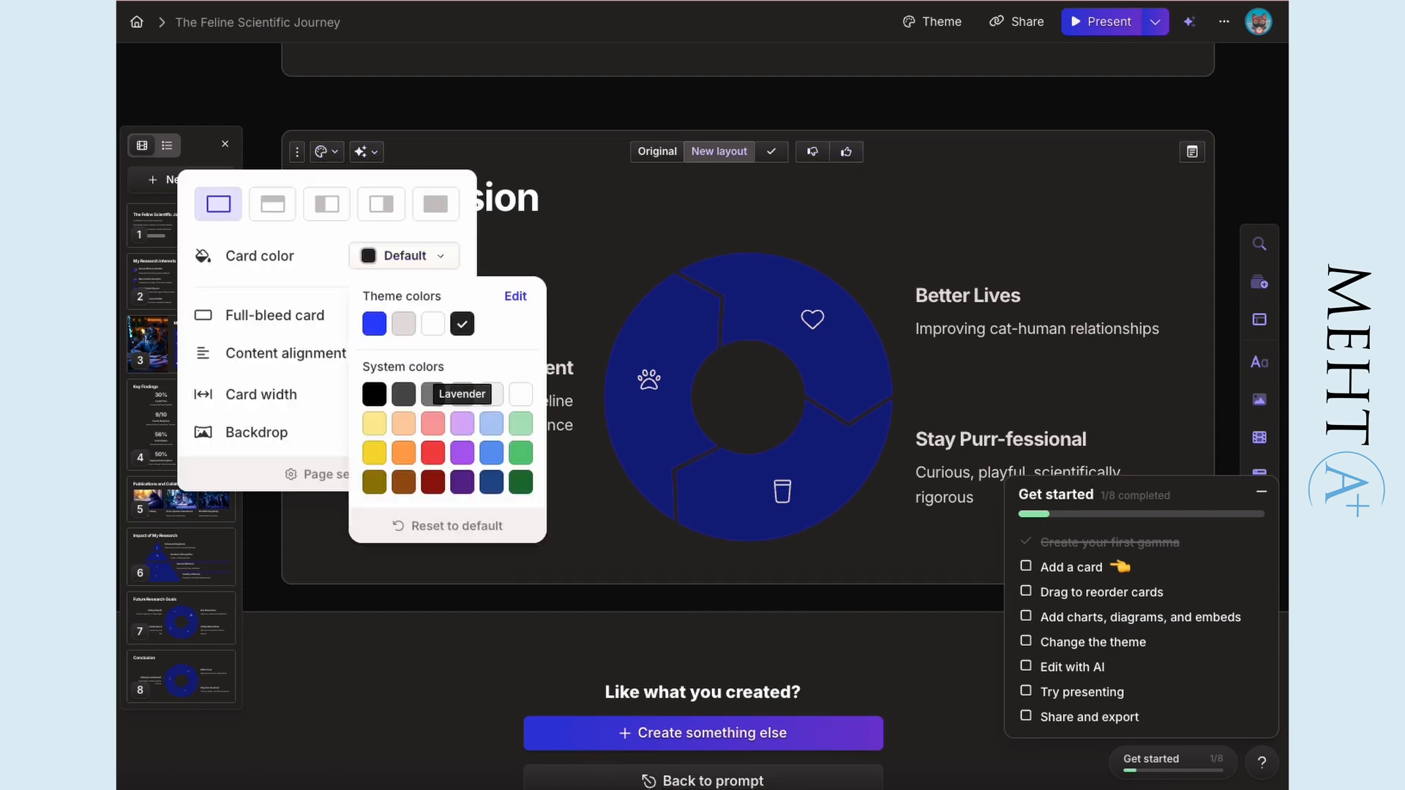
pyautogui.click(462, 429)
pyautogui.click(520, 424)
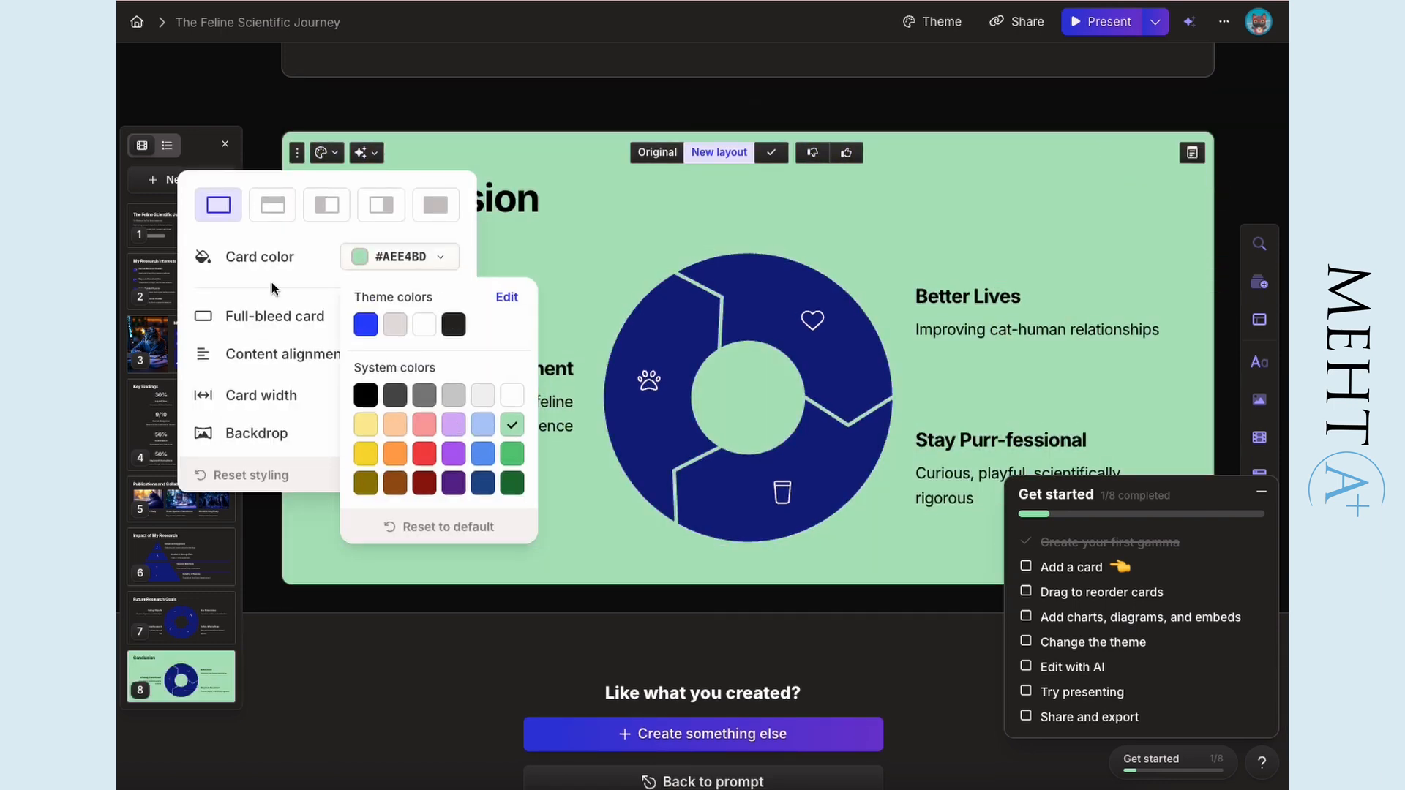
pyautogui.click(365, 424)
# - Apply the Wine theme to the whole presentation and check the cards
pyautogui.click(933, 22)
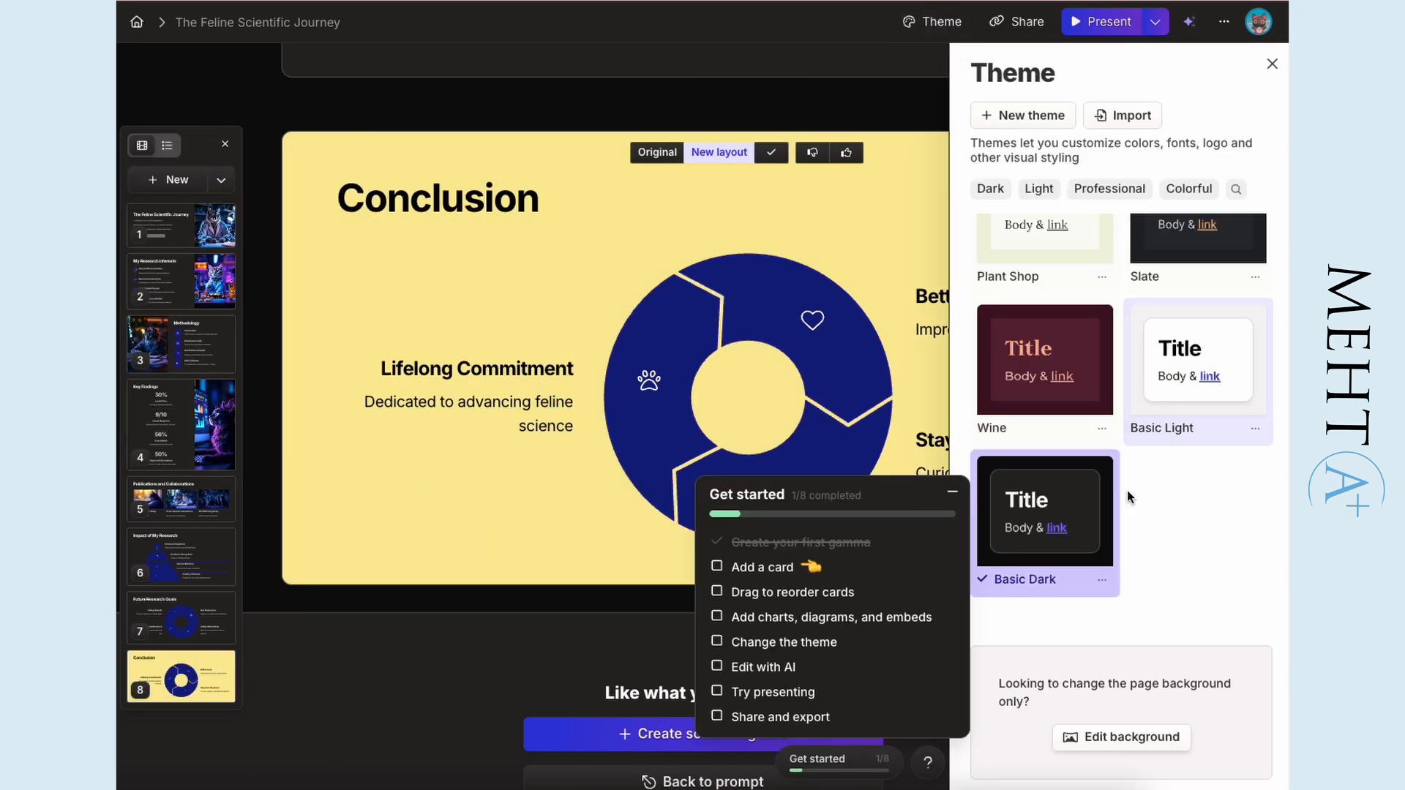
pyautogui.click(1045, 359)
pyautogui.scroll(20, 888, 303)
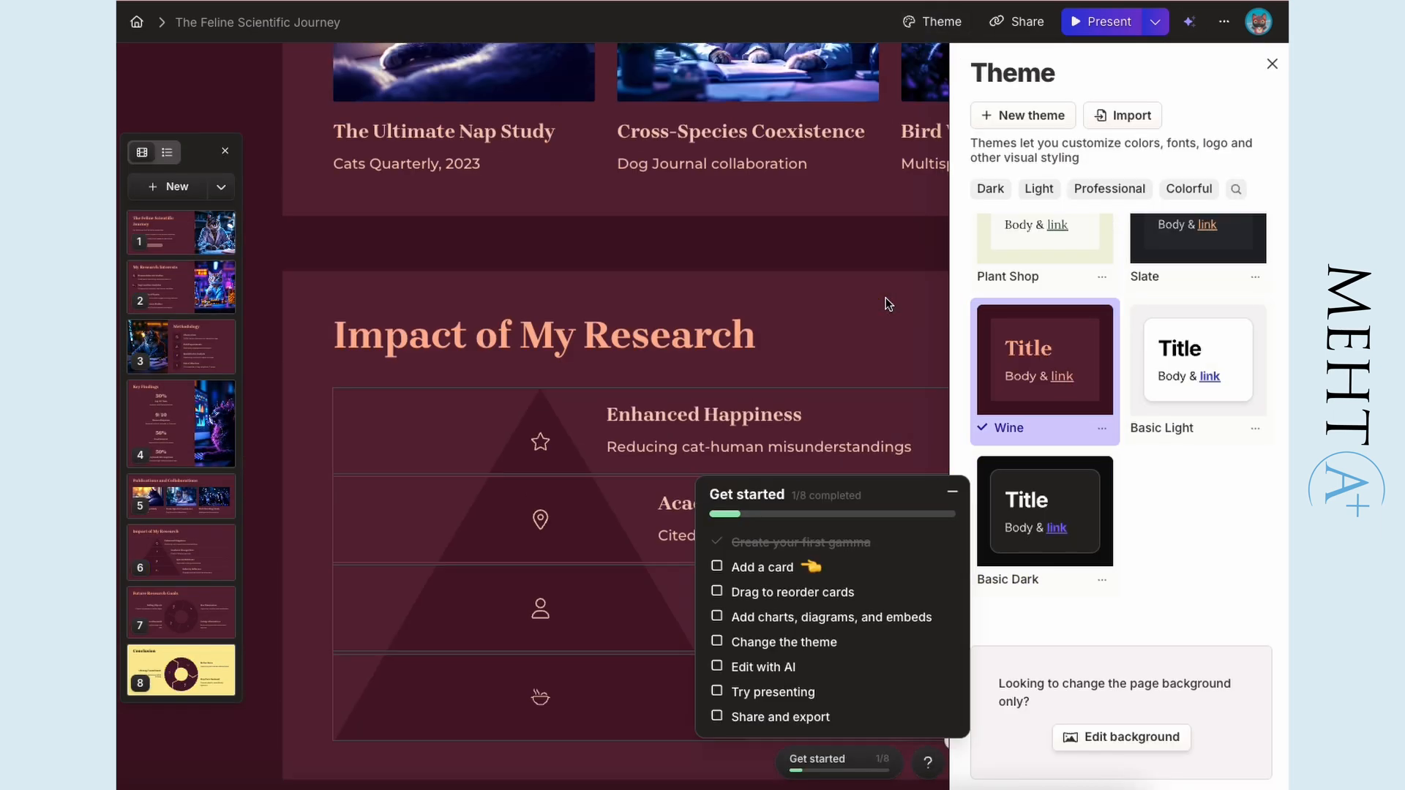
pyautogui.scroll(5, 889, 310)
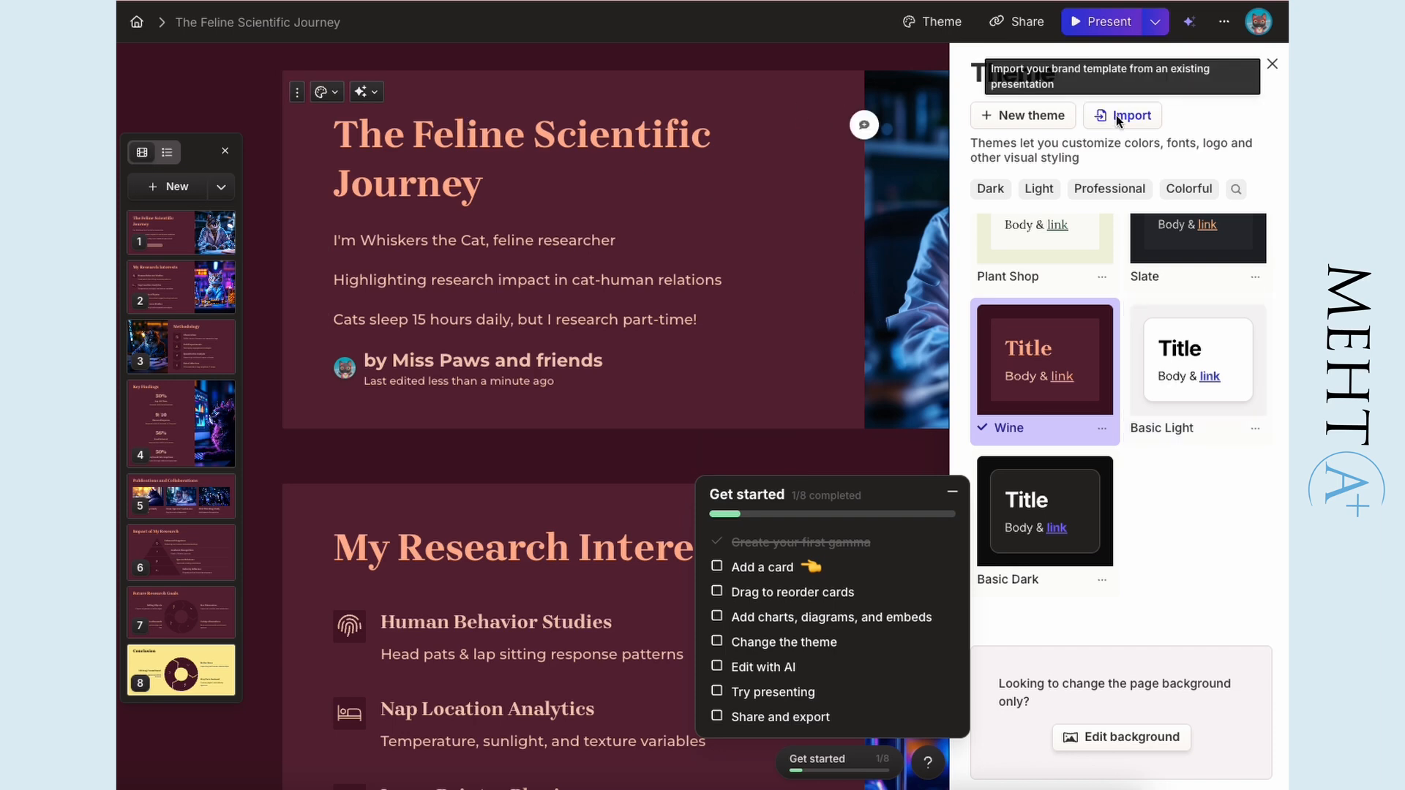
# - Start building a new custom theme using an orange curated palette with a coral background and red accents
pyautogui.click(1023, 115)
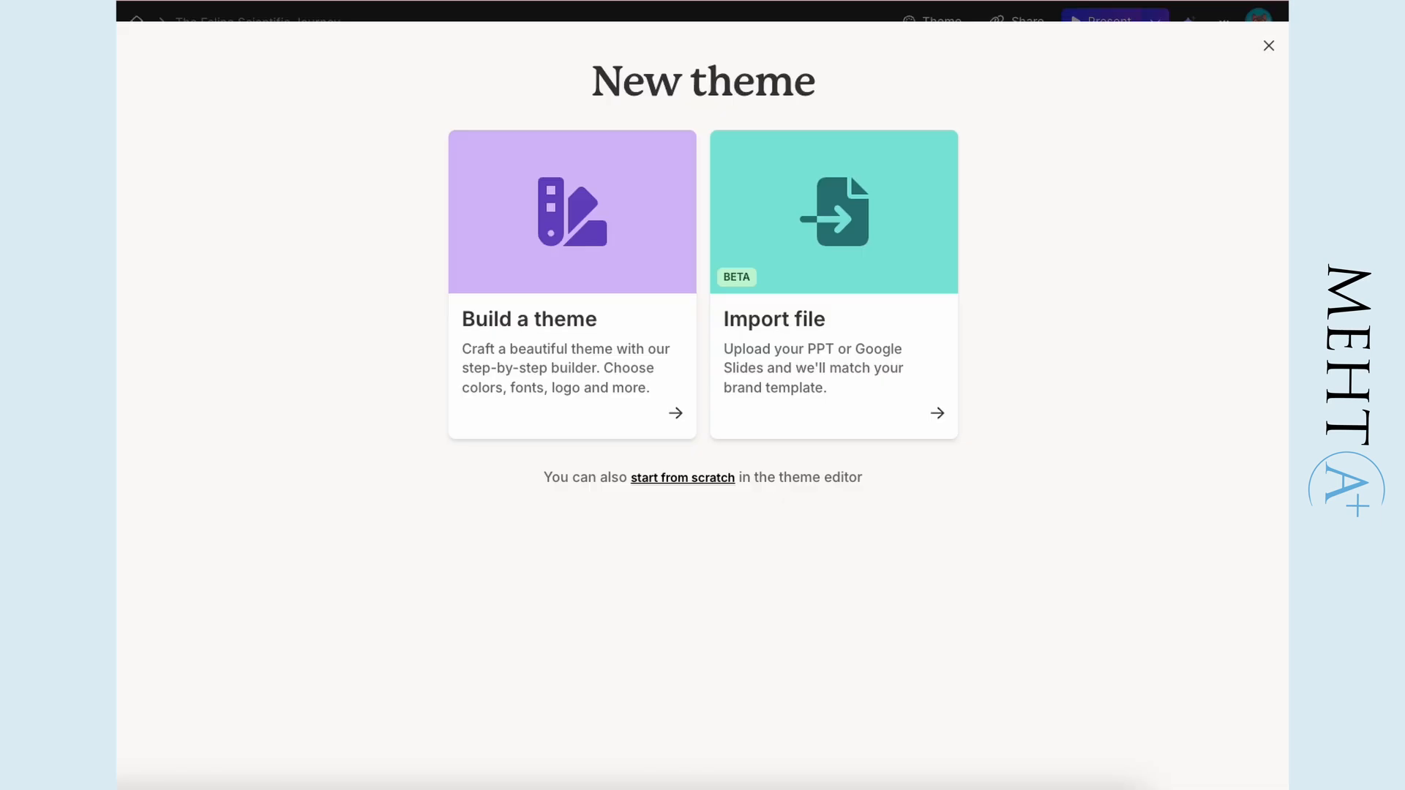
pyautogui.click(557, 380)
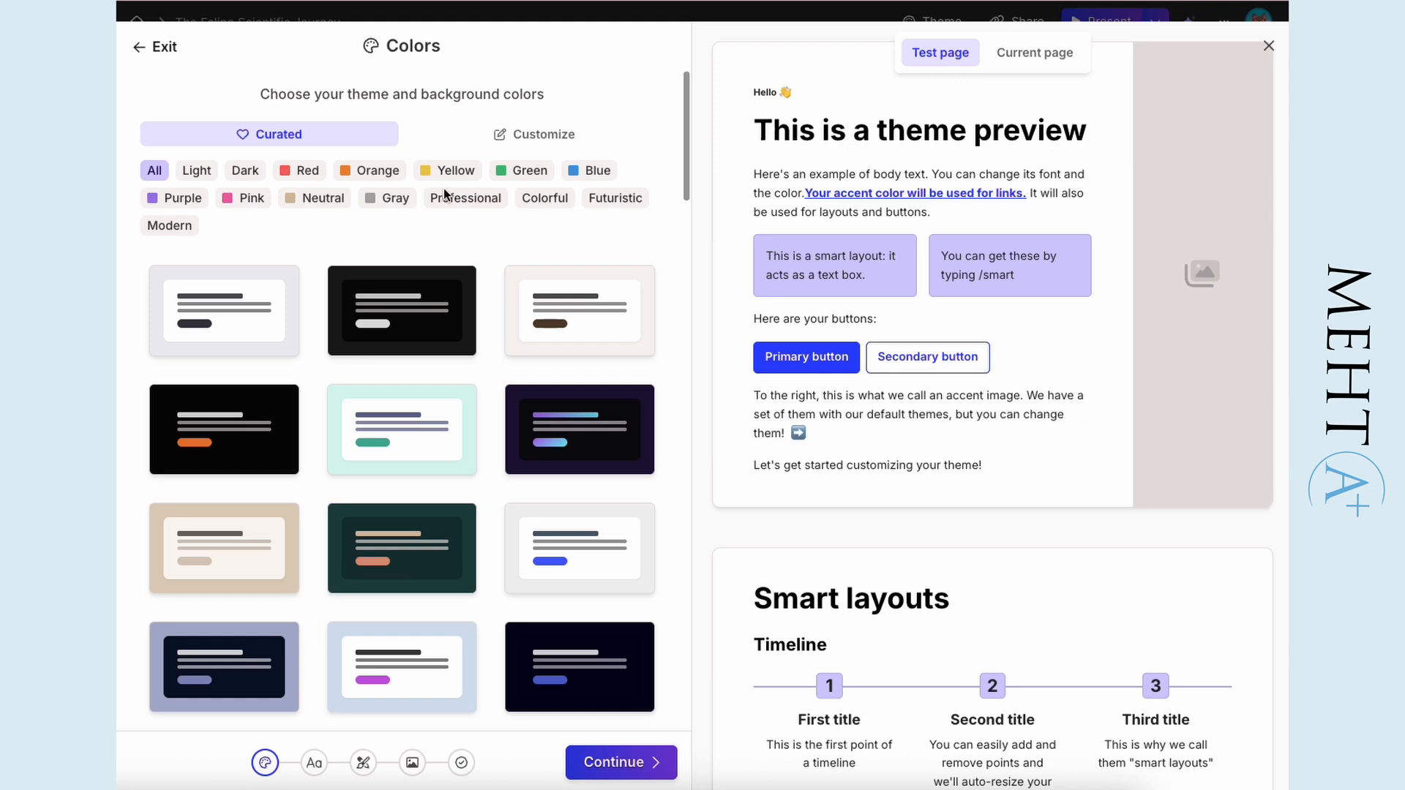
pyautogui.click(370, 173)
pyautogui.click(422, 432)
pyautogui.click(644, 762)
# - Choose the Barlow and Montserrat font pairing and a rounded card design with a wavy image edge for the theme
pyautogui.click(551, 463)
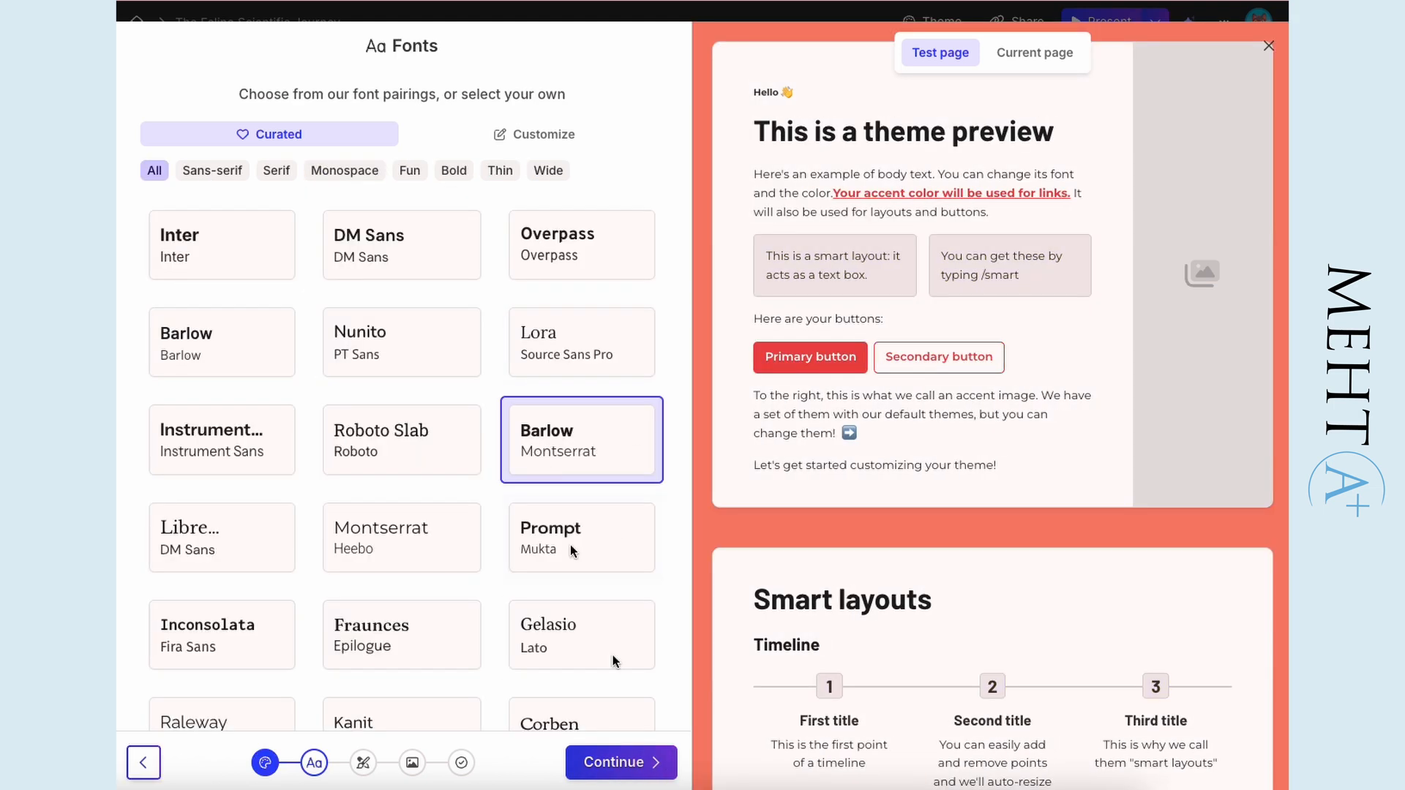
pyautogui.click(629, 761)
pyautogui.click(578, 542)
pyautogui.click(618, 762)
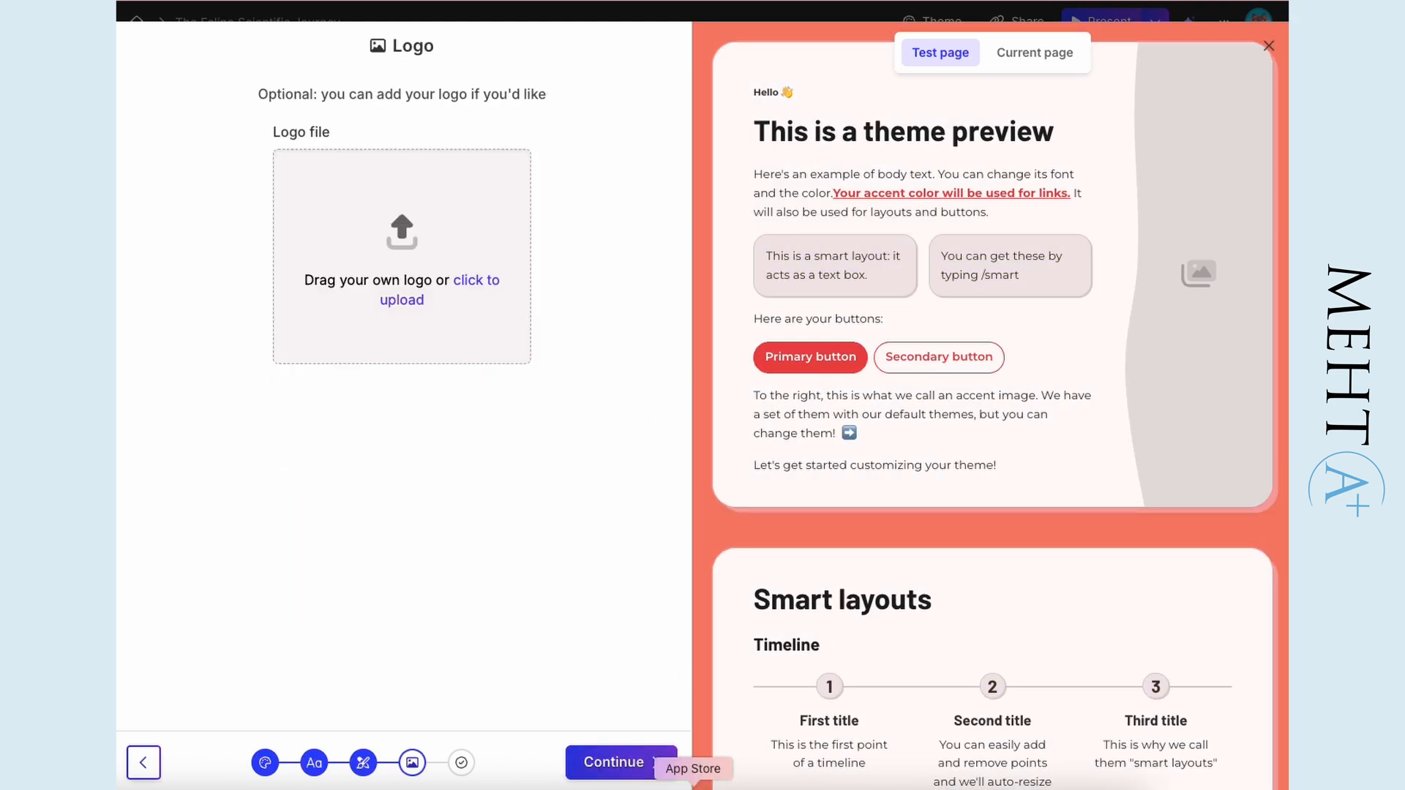
# - Skip the optional logo, name the theme "Miss Paws theme" and save it
pyautogui.click(621, 762)
pyautogui.click(253, 437)
pyautogui.write('Miss Paws')
pyautogui.press('Return')
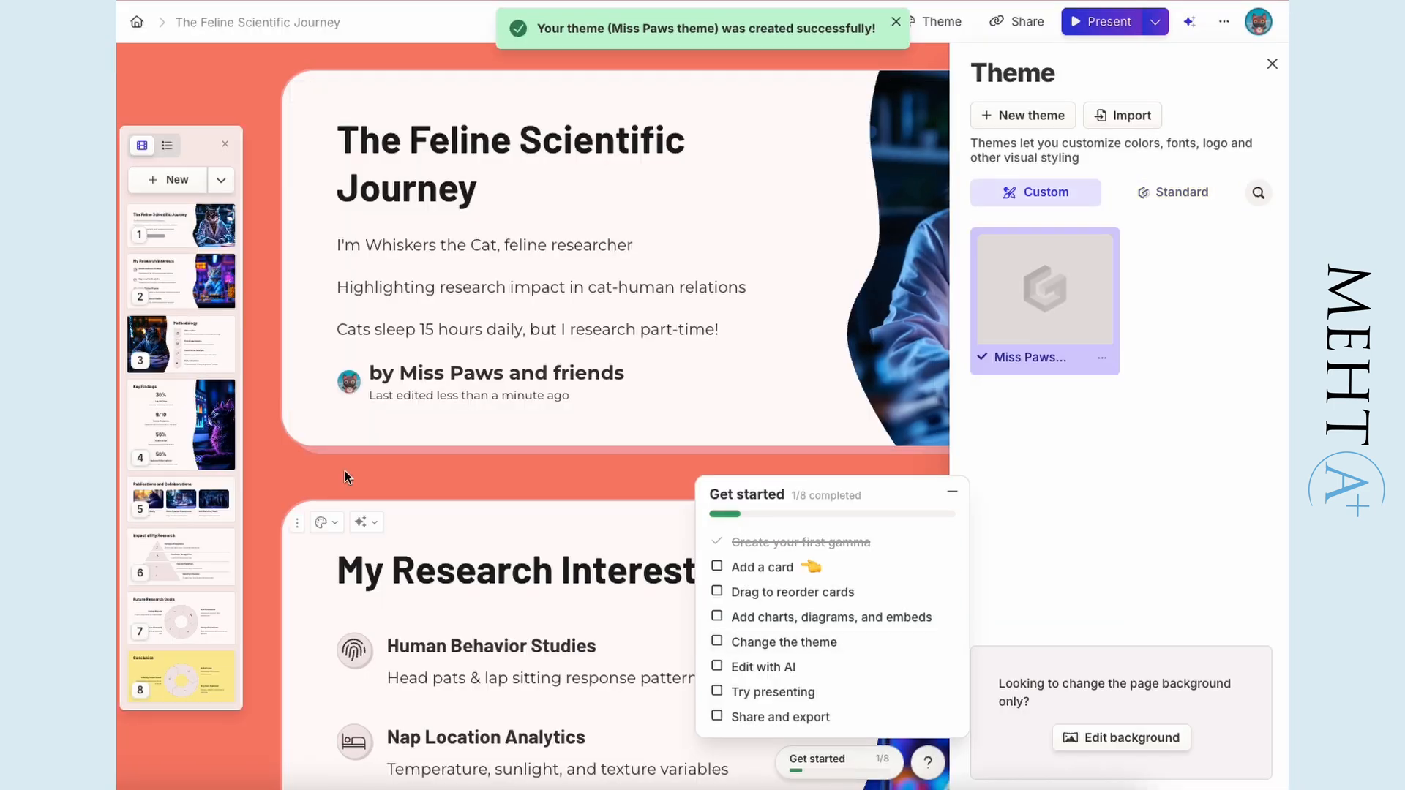
# - Import a theme from 05_Binary Files.pptx, review its colors, fonts, logo and preview cards, and save it
pyautogui.scroll(-5, 368, 480)
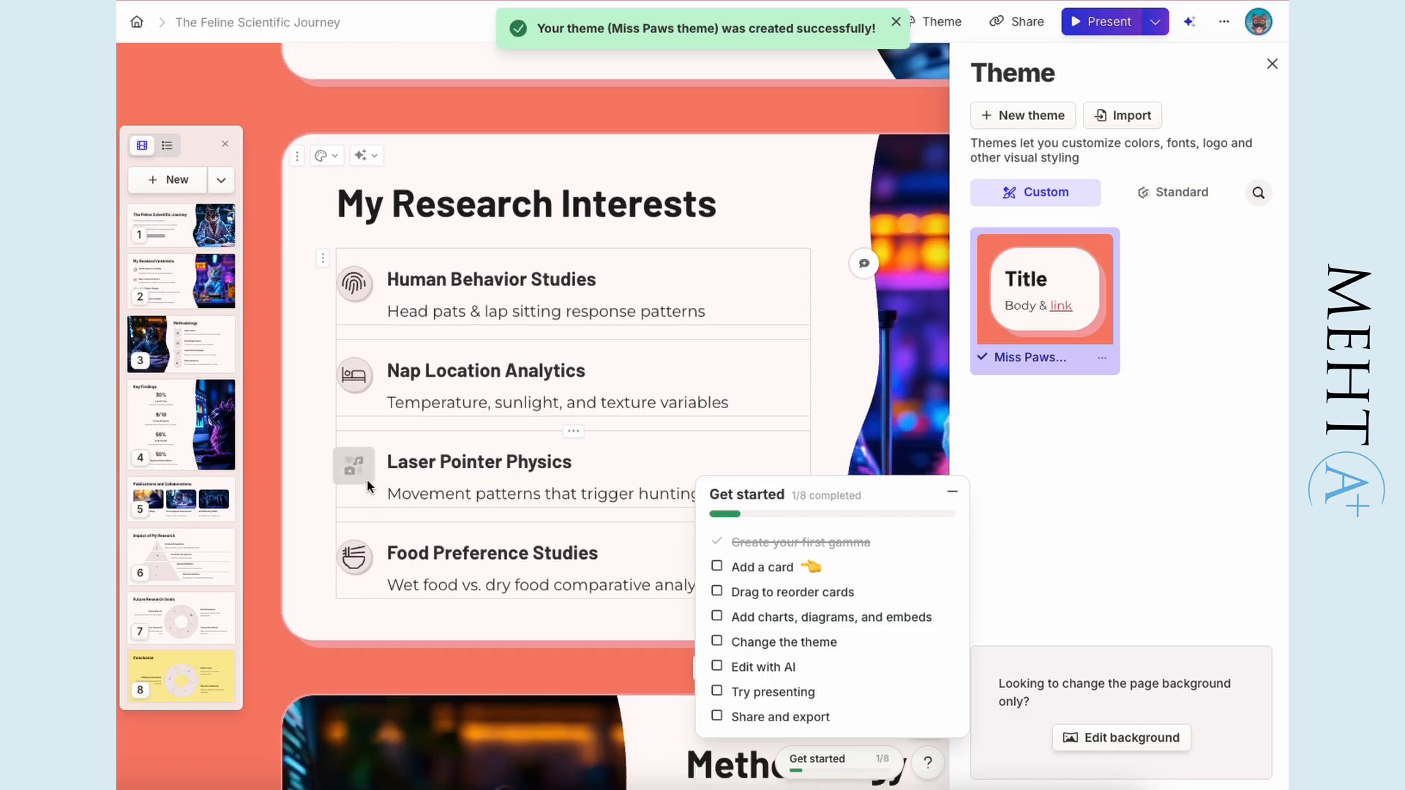
pyautogui.scroll(-12, 367, 496)
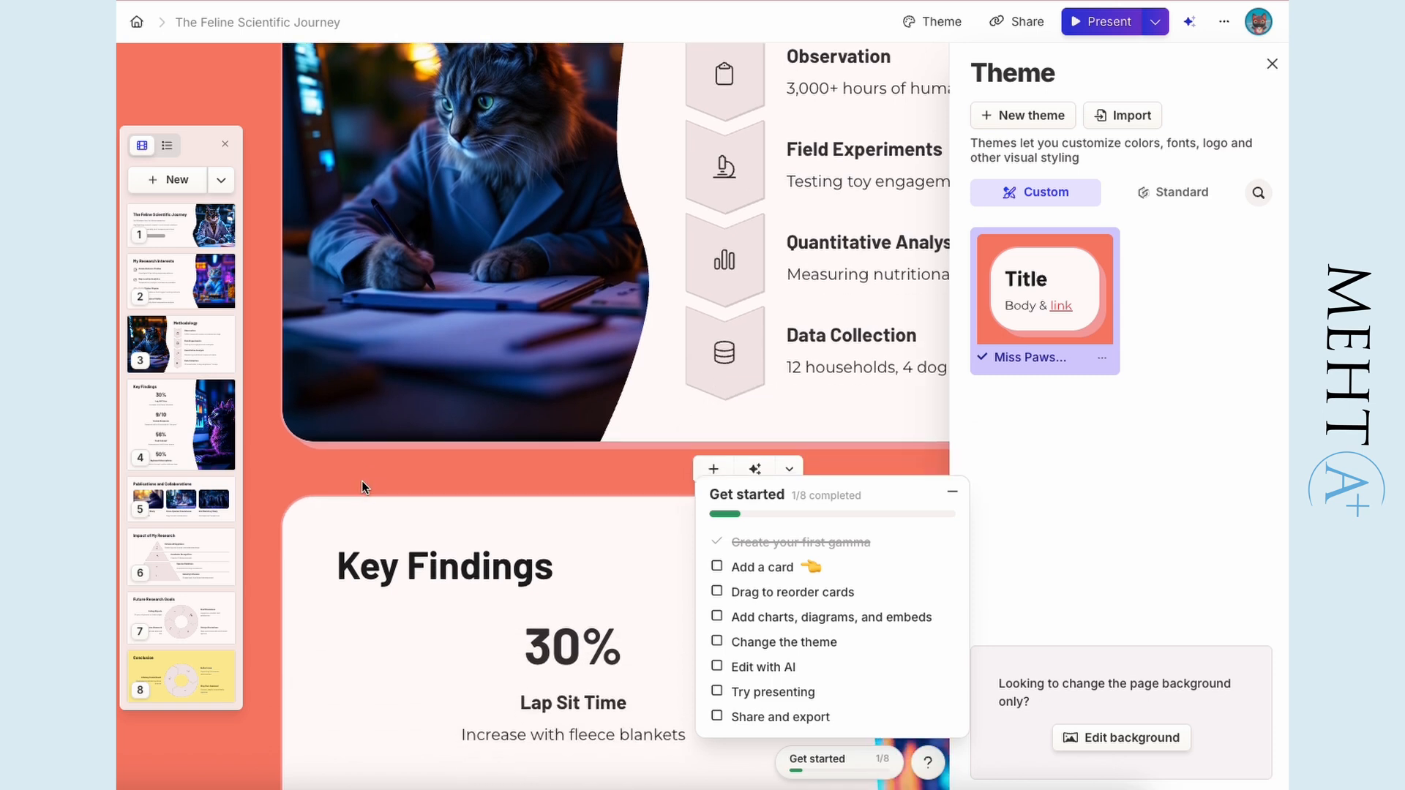
pyautogui.click(1128, 116)
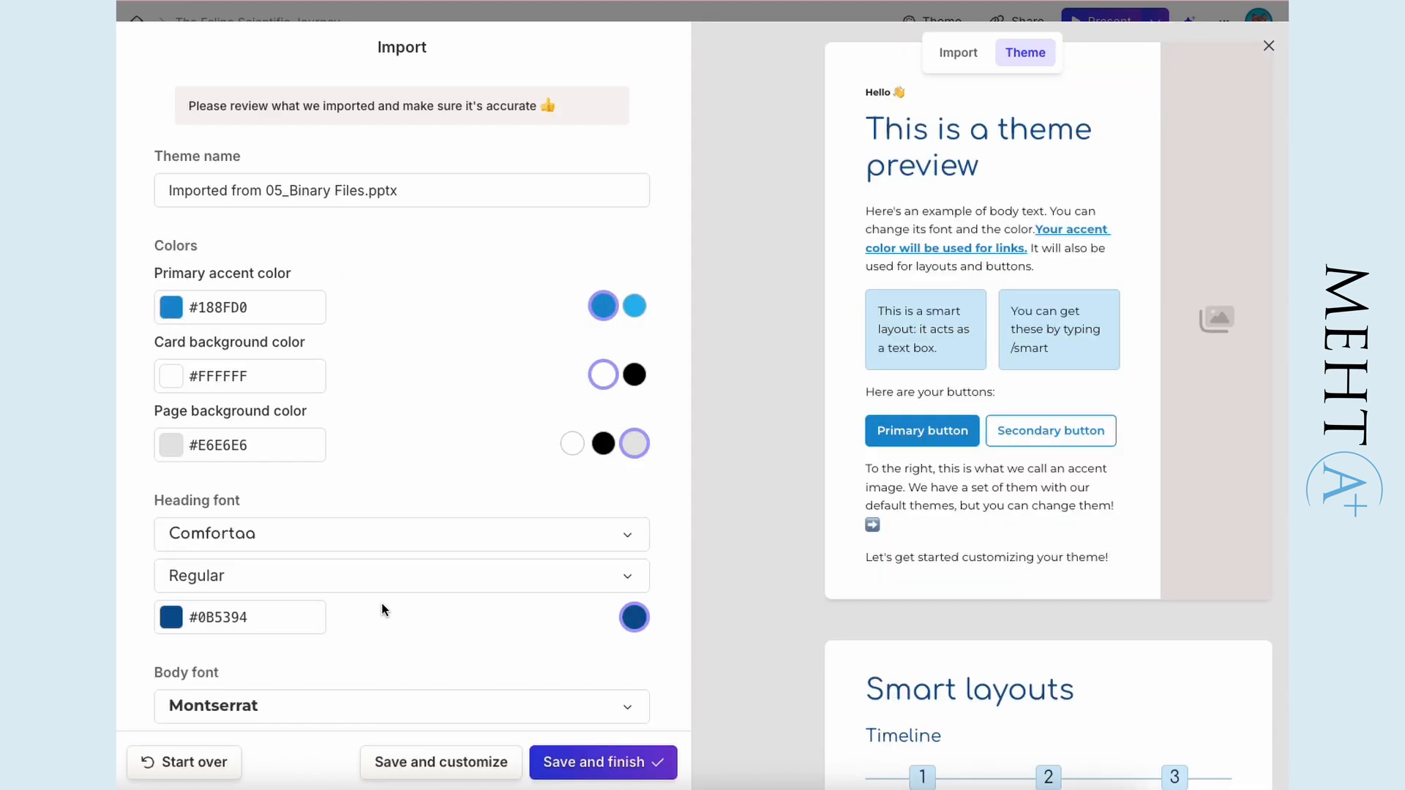
pyautogui.scroll(-15, 1015, 508)
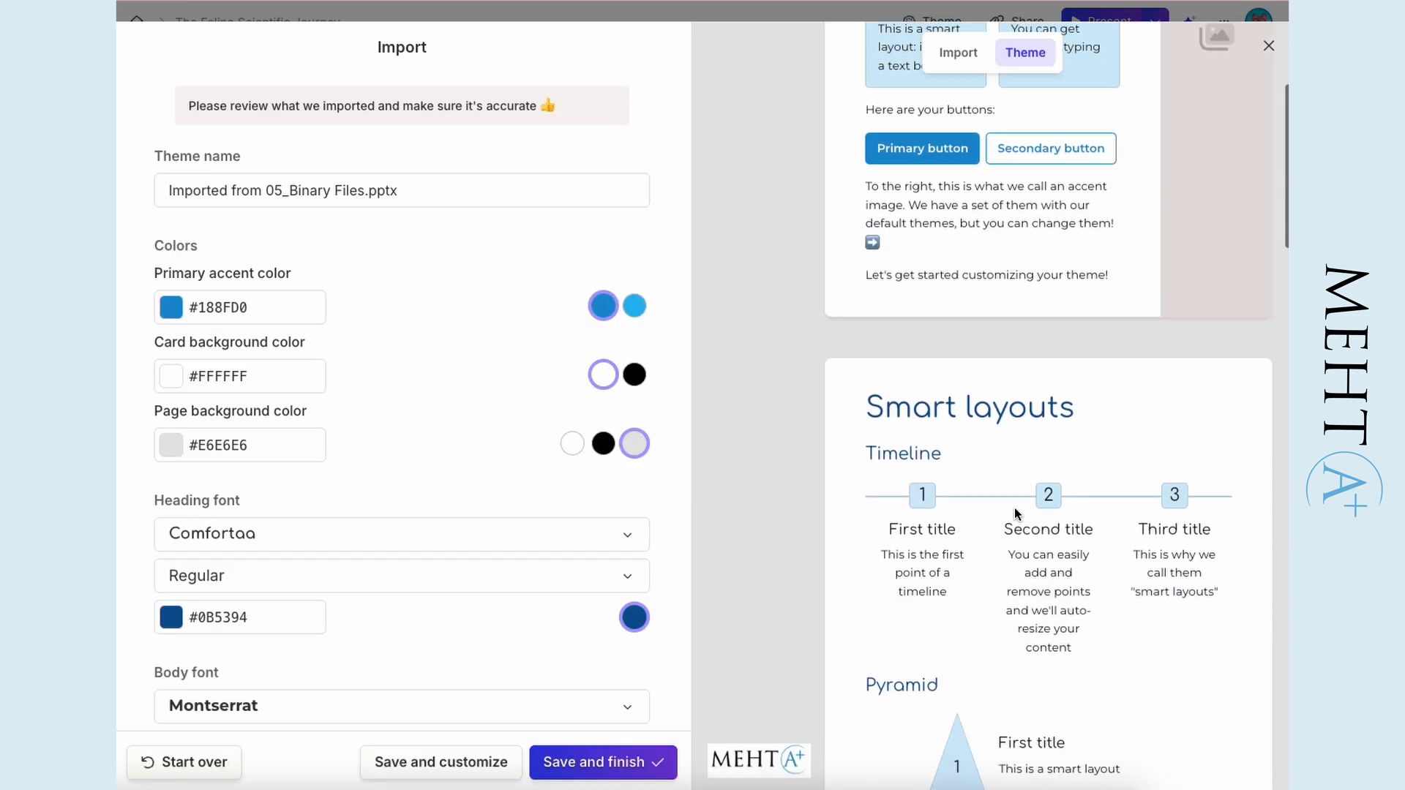
pyautogui.scroll(-6, 1015, 507)
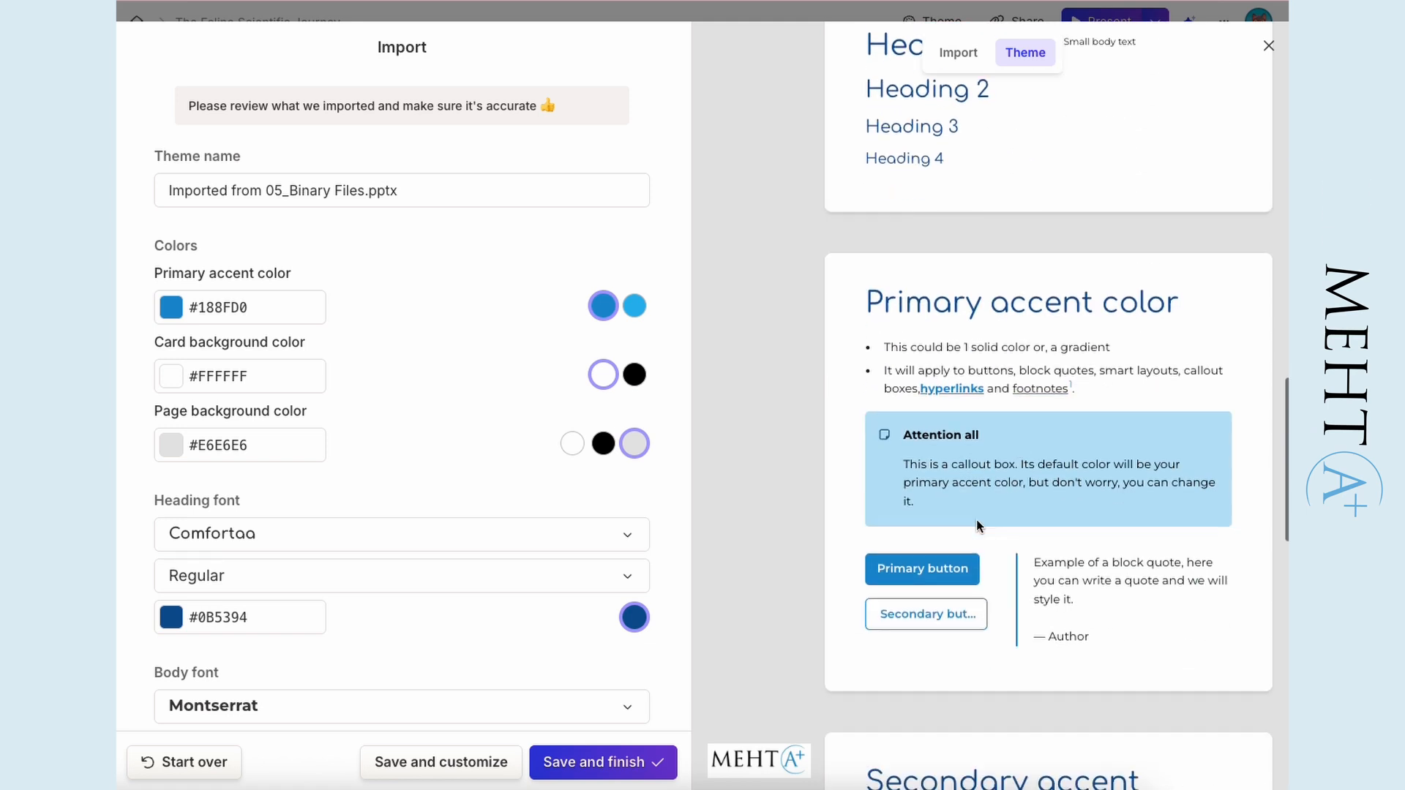
pyautogui.scroll(-3, 444, 561)
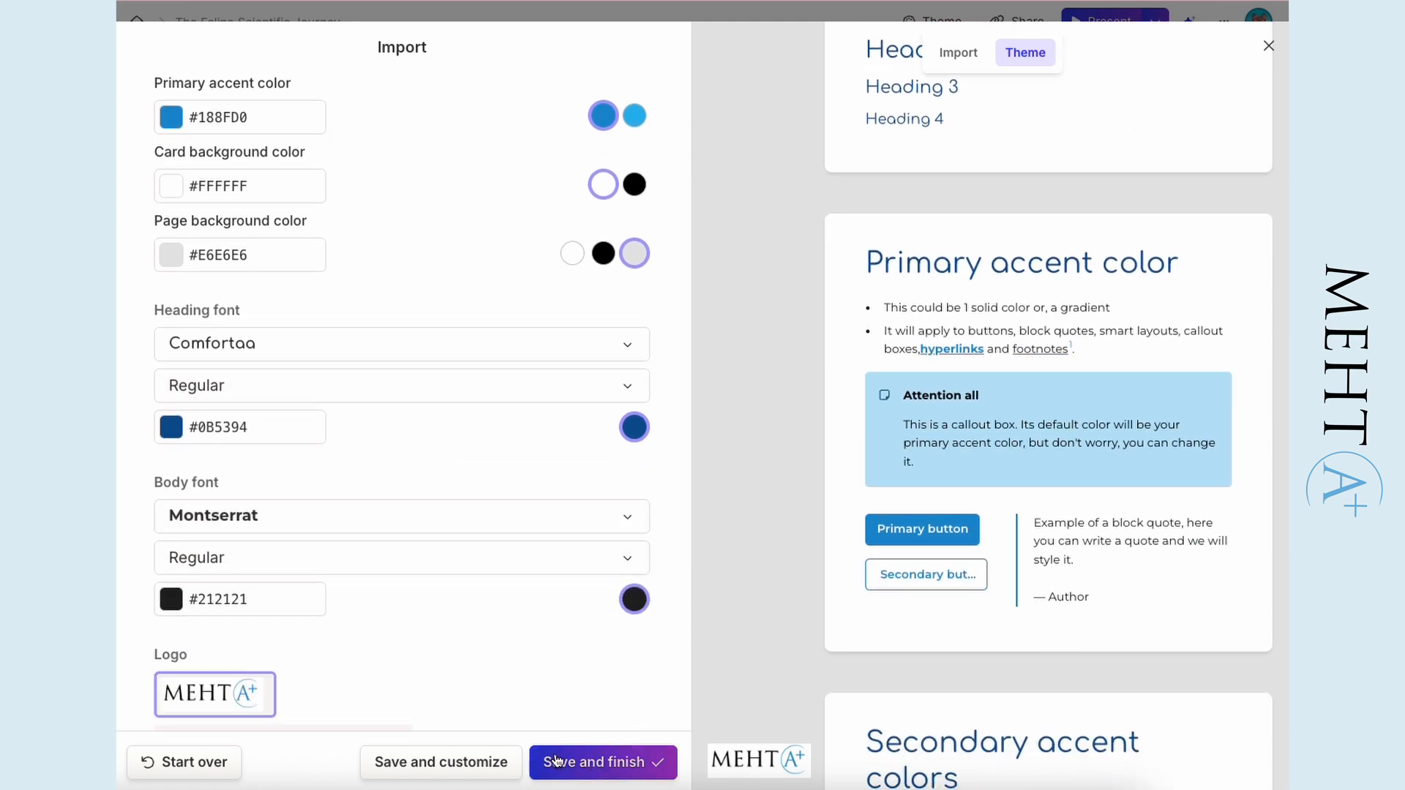
pyautogui.scroll(-2, 320, 650)
pyautogui.scroll(-3, 461, 585)
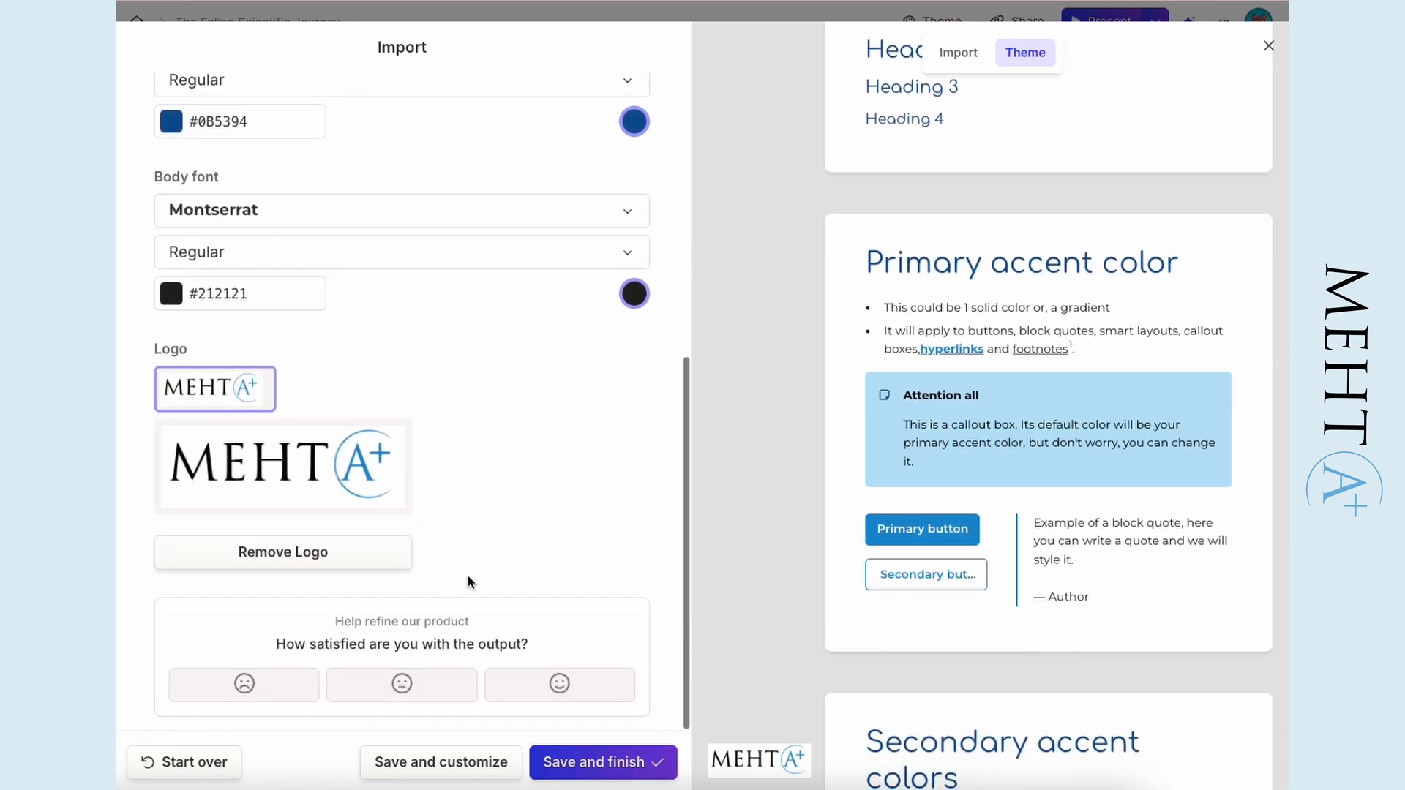
pyautogui.click(604, 761)
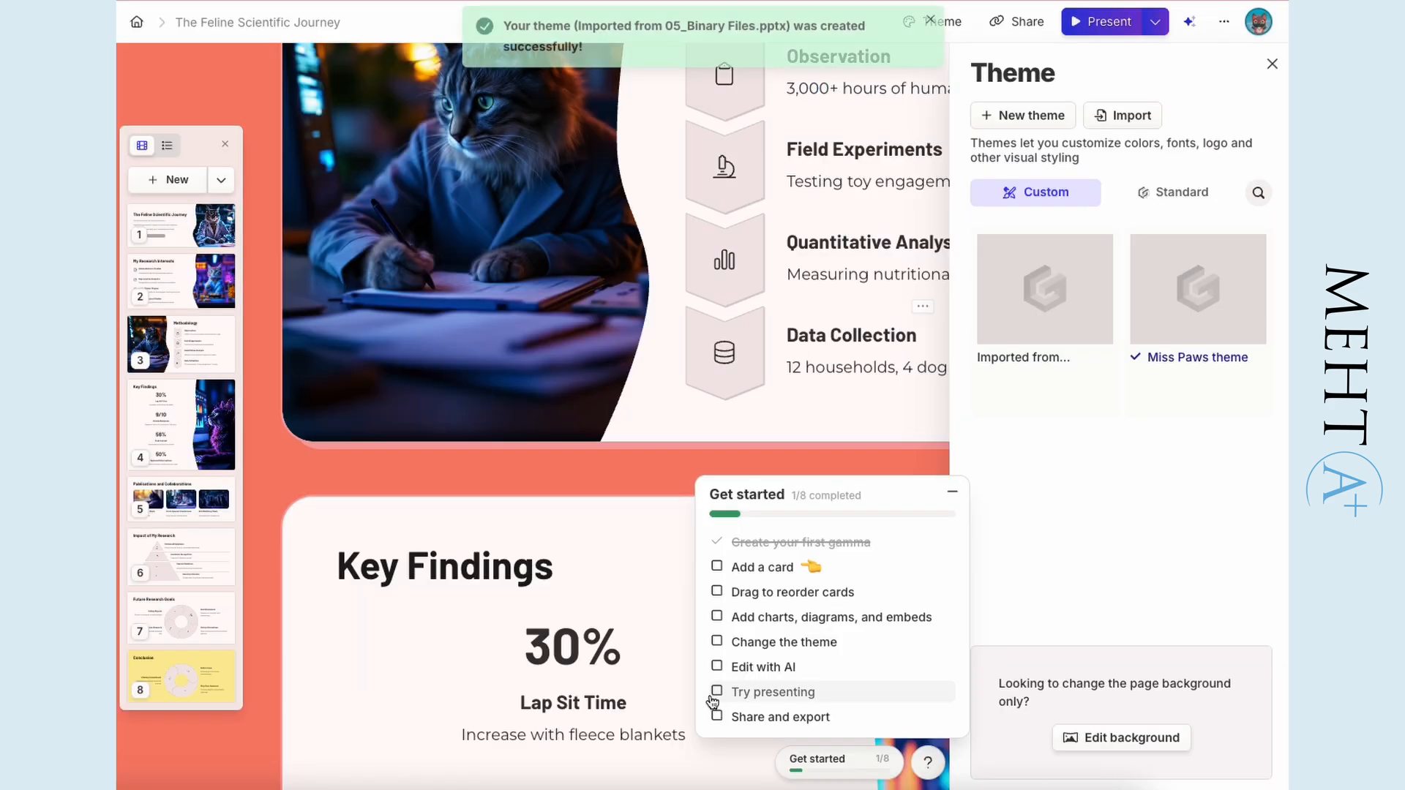
# - Apply the theme imported from 05_Binary Files.pptx to the presentation and check the restyled cards
pyautogui.scroll(-15, 512, 427)
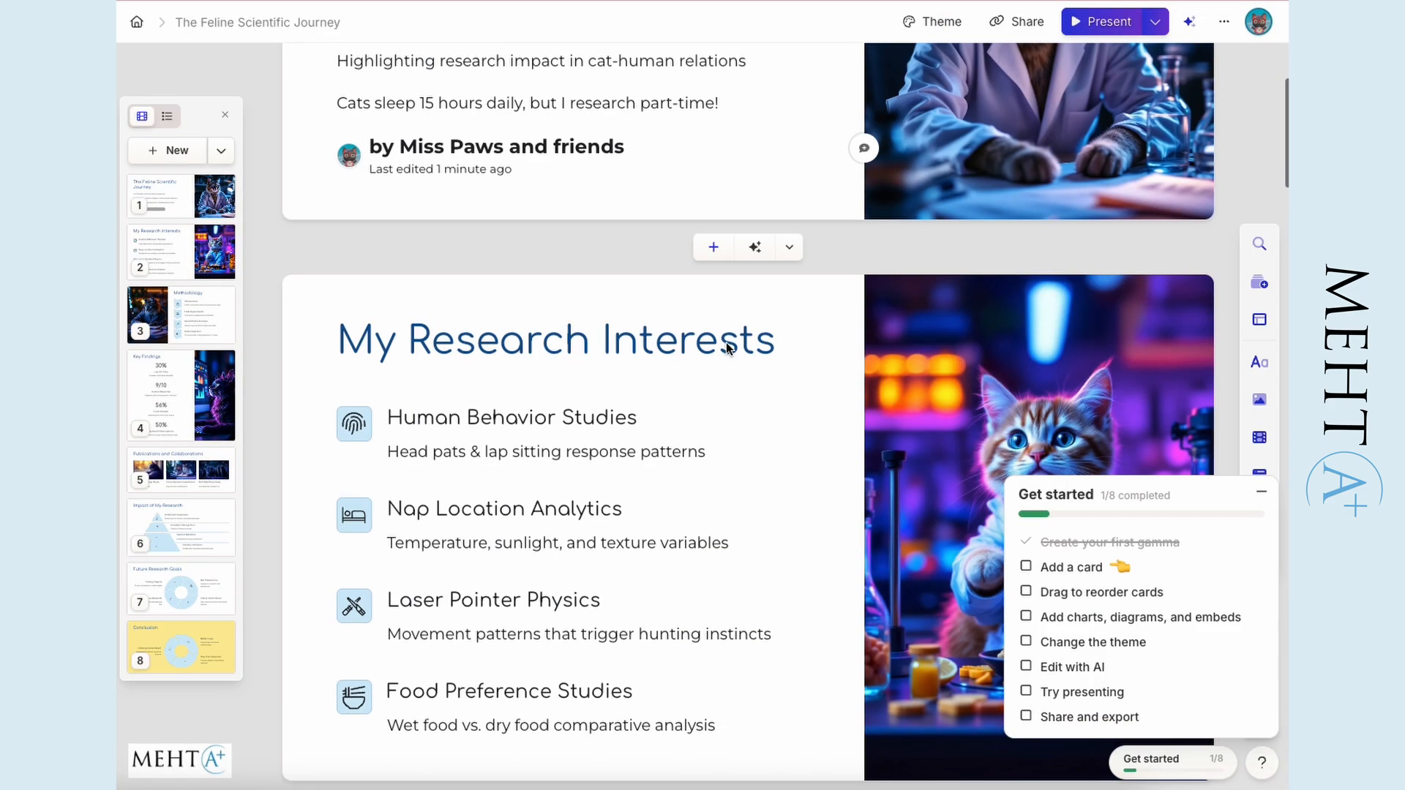
pyautogui.scroll(-7, 673, 379)
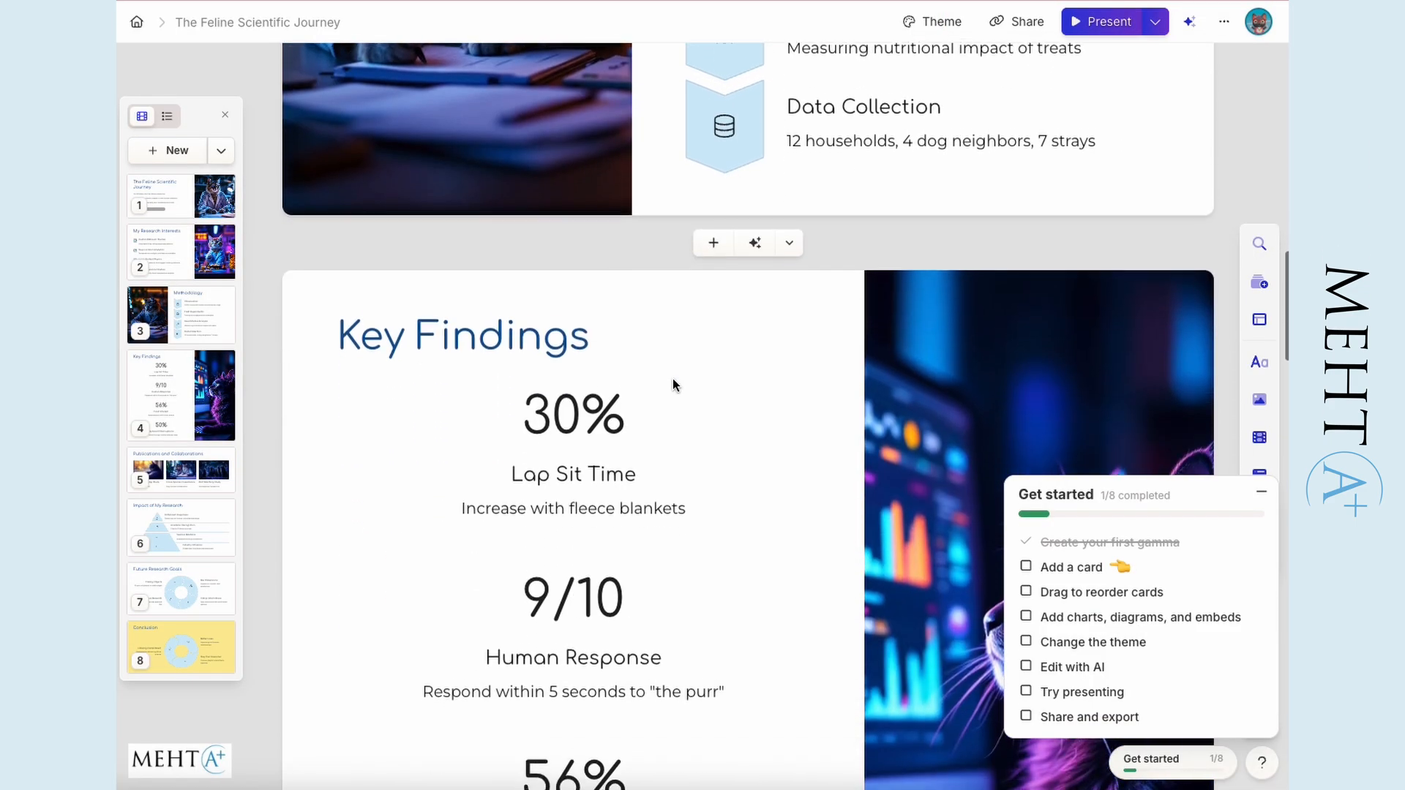
pyautogui.scroll(-7, 694, 359)
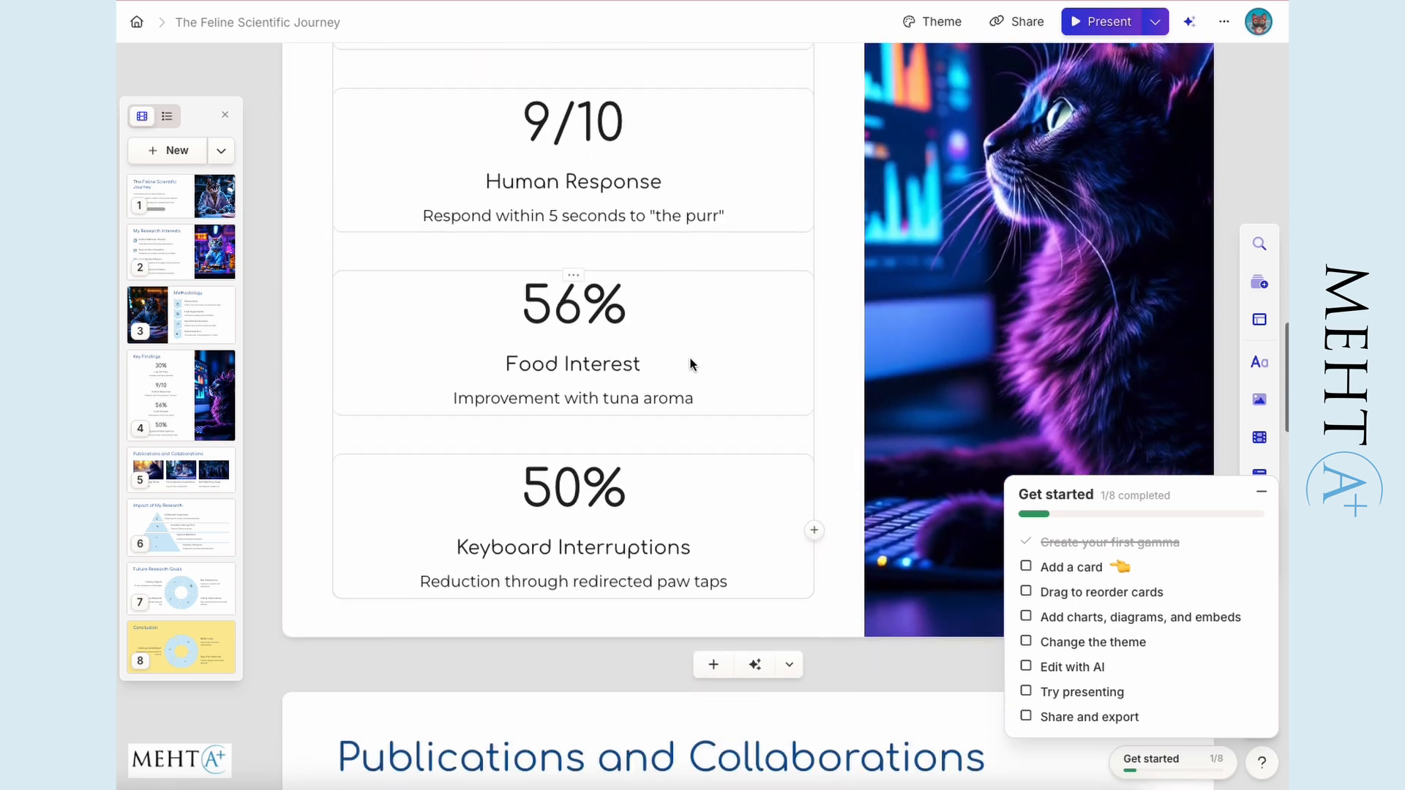
pyautogui.scroll(-3, 714, 338)
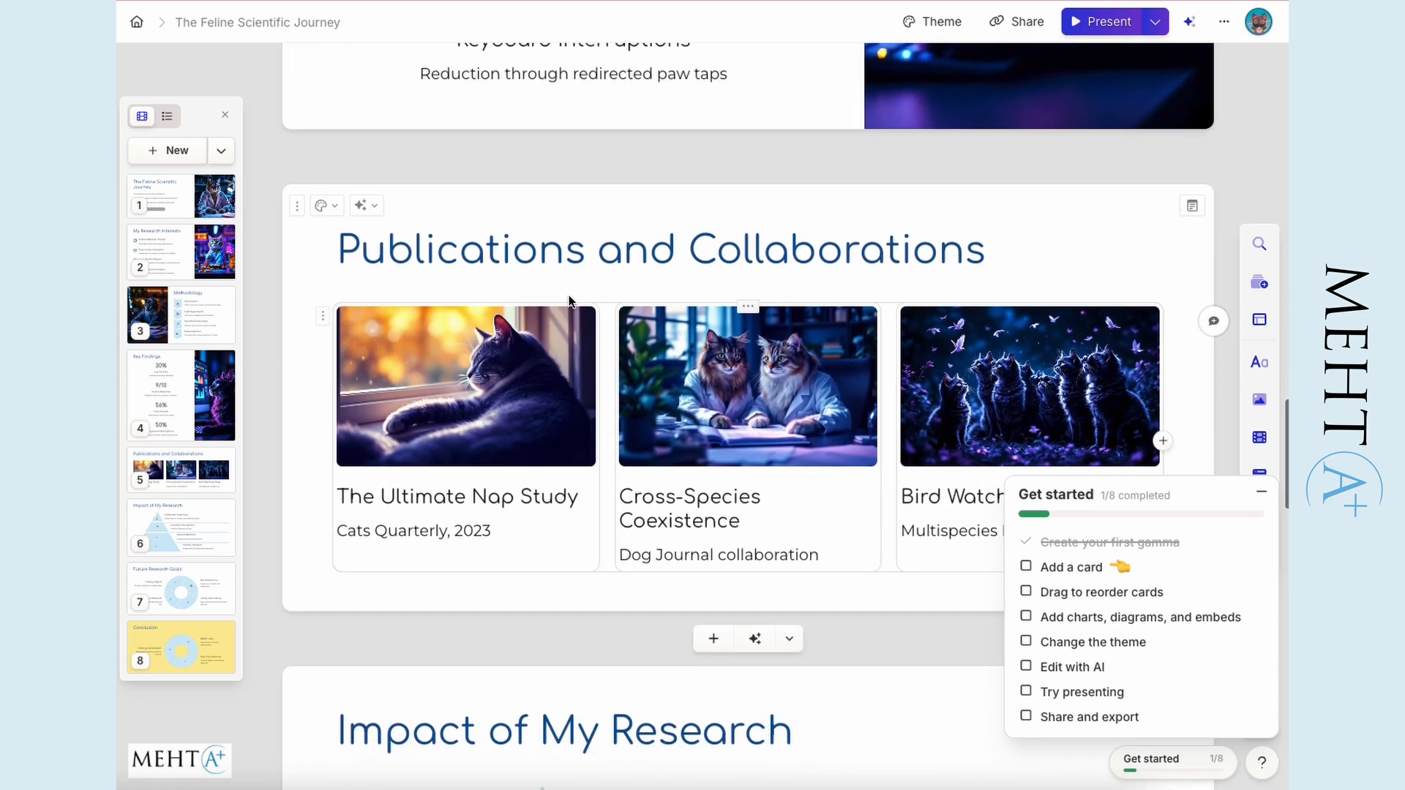
# - Generate an 8-card webpage outline from the prompt "Create a webpage for me for my research portfolio. I am a cat that creates AI models."
pyautogui.click(656, 186)
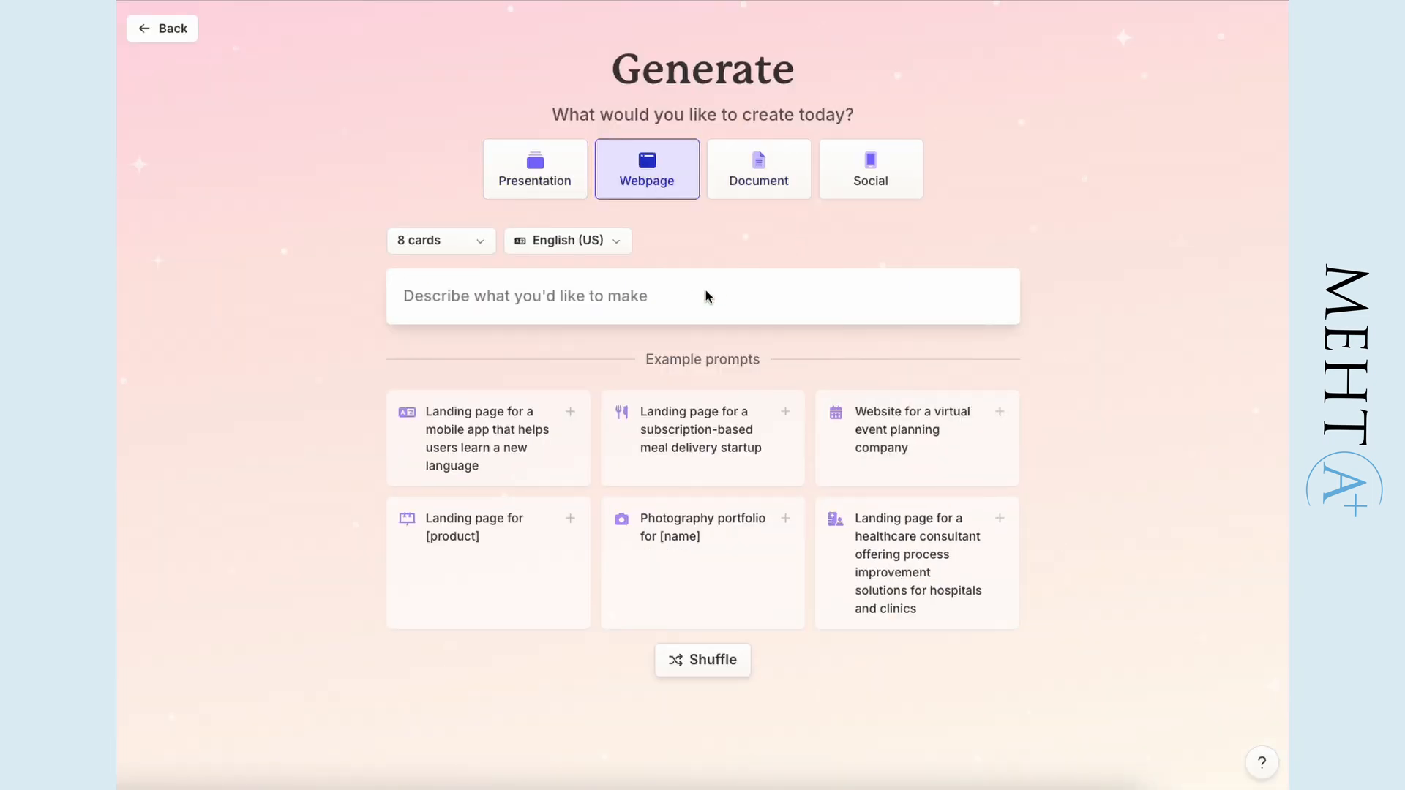
pyautogui.click(677, 304)
pyautogui.write('Create a webpage for me for my research portfolio. I am a cat that create')
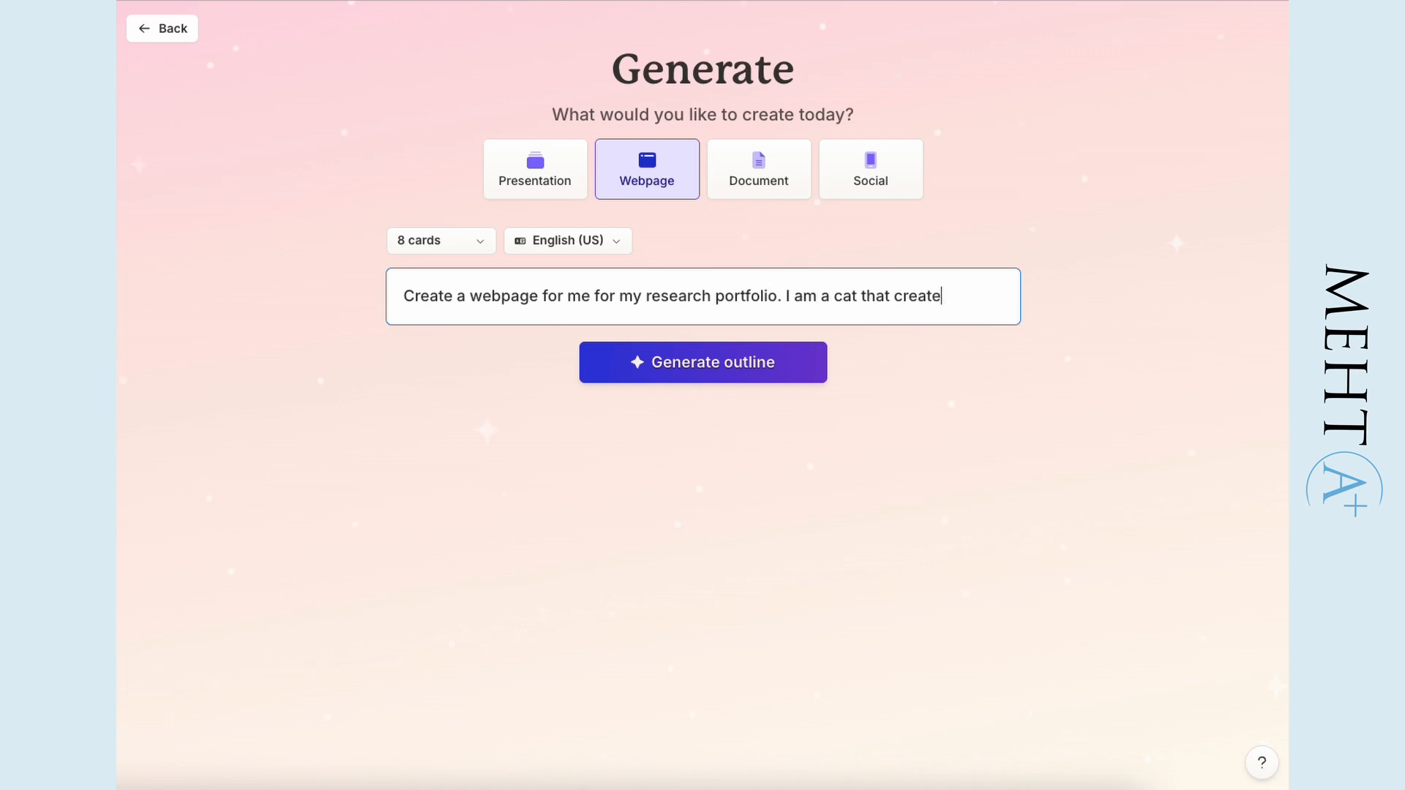
pyautogui.write('s AI models.')
pyautogui.click(673, 380)
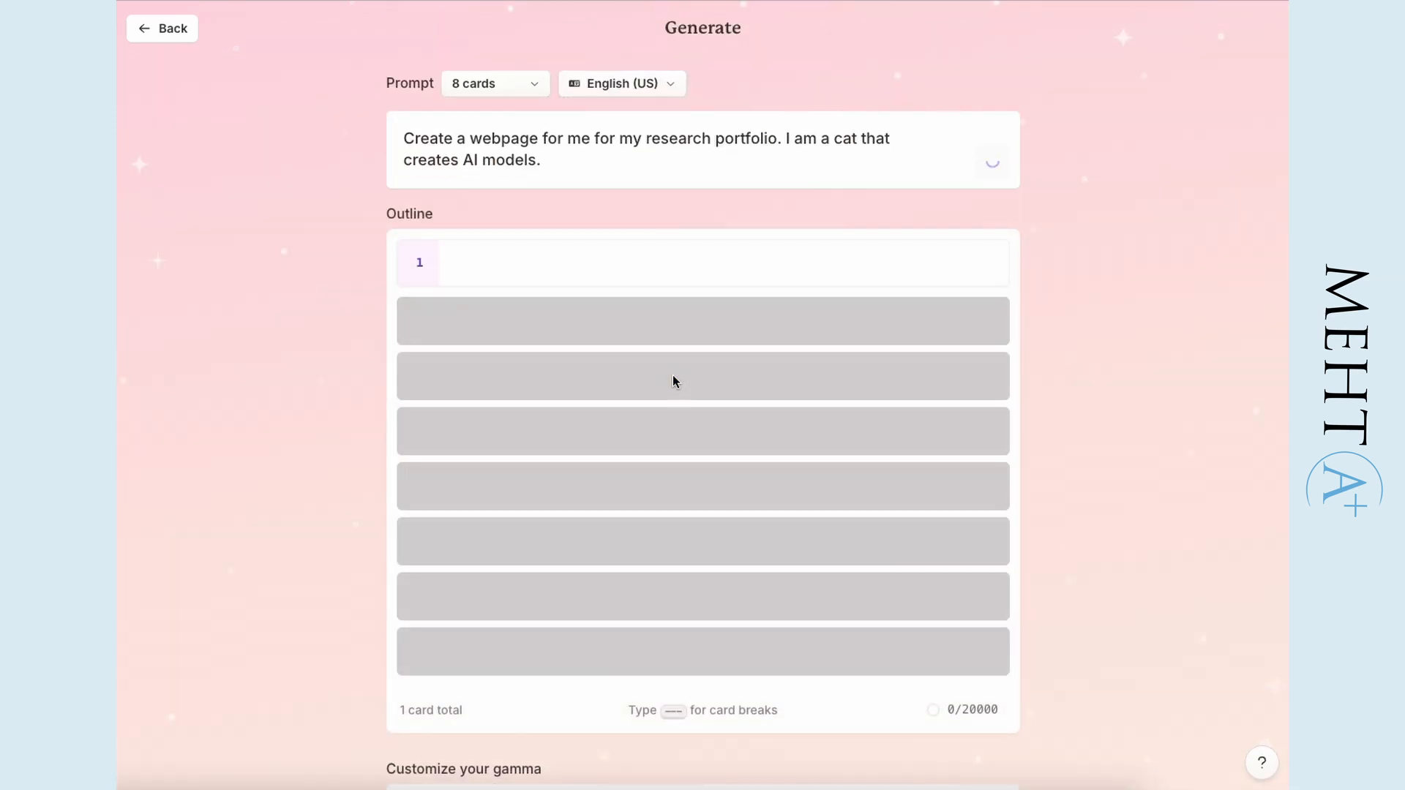
# - Review the generated outline and replace the contact e-mail on the Get in Touch card
pyautogui.scroll(-3, 1204, 322)
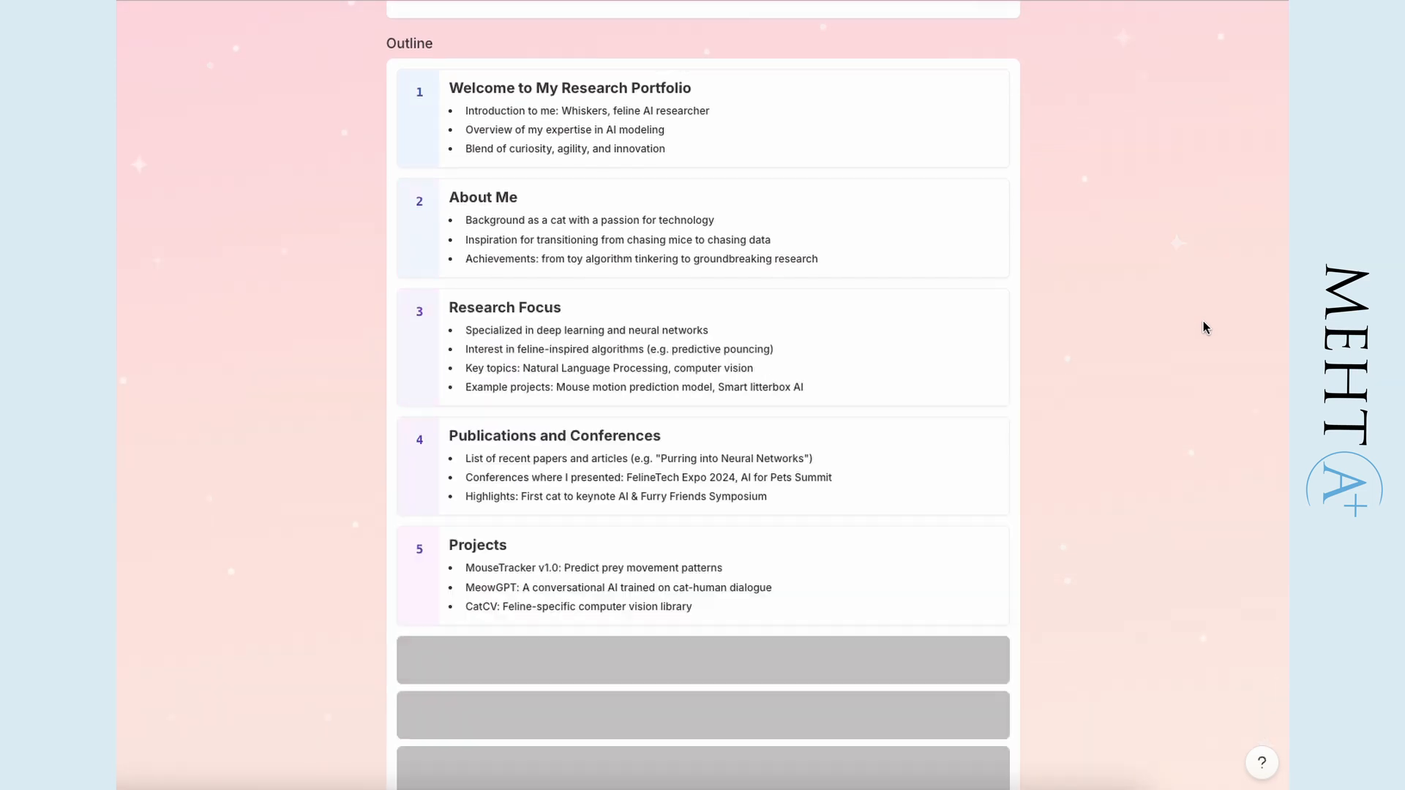
pyautogui.scroll(-5, 1206, 318)
pyautogui.scroll(-2, 1210, 322)
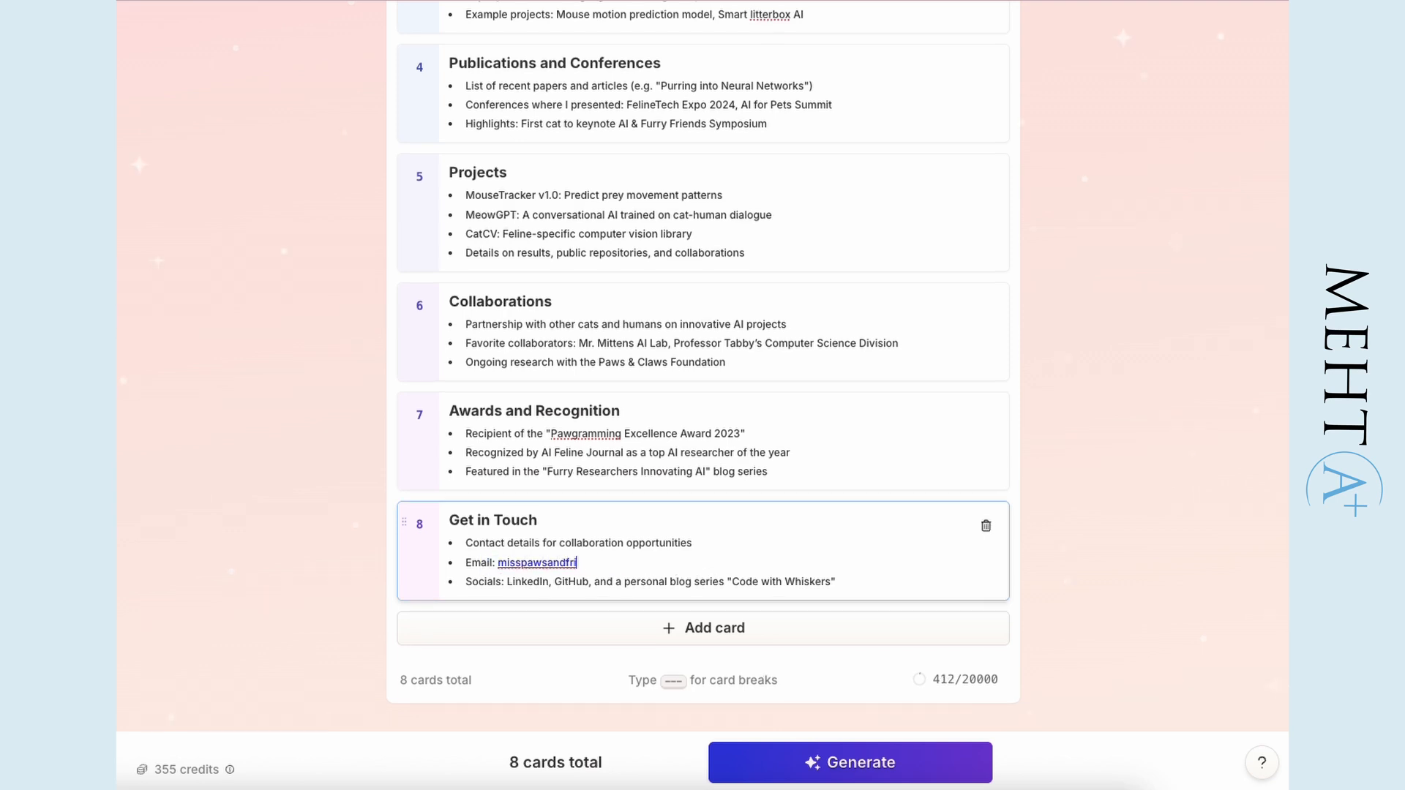
pyautogui.scroll(1, 574, 574)
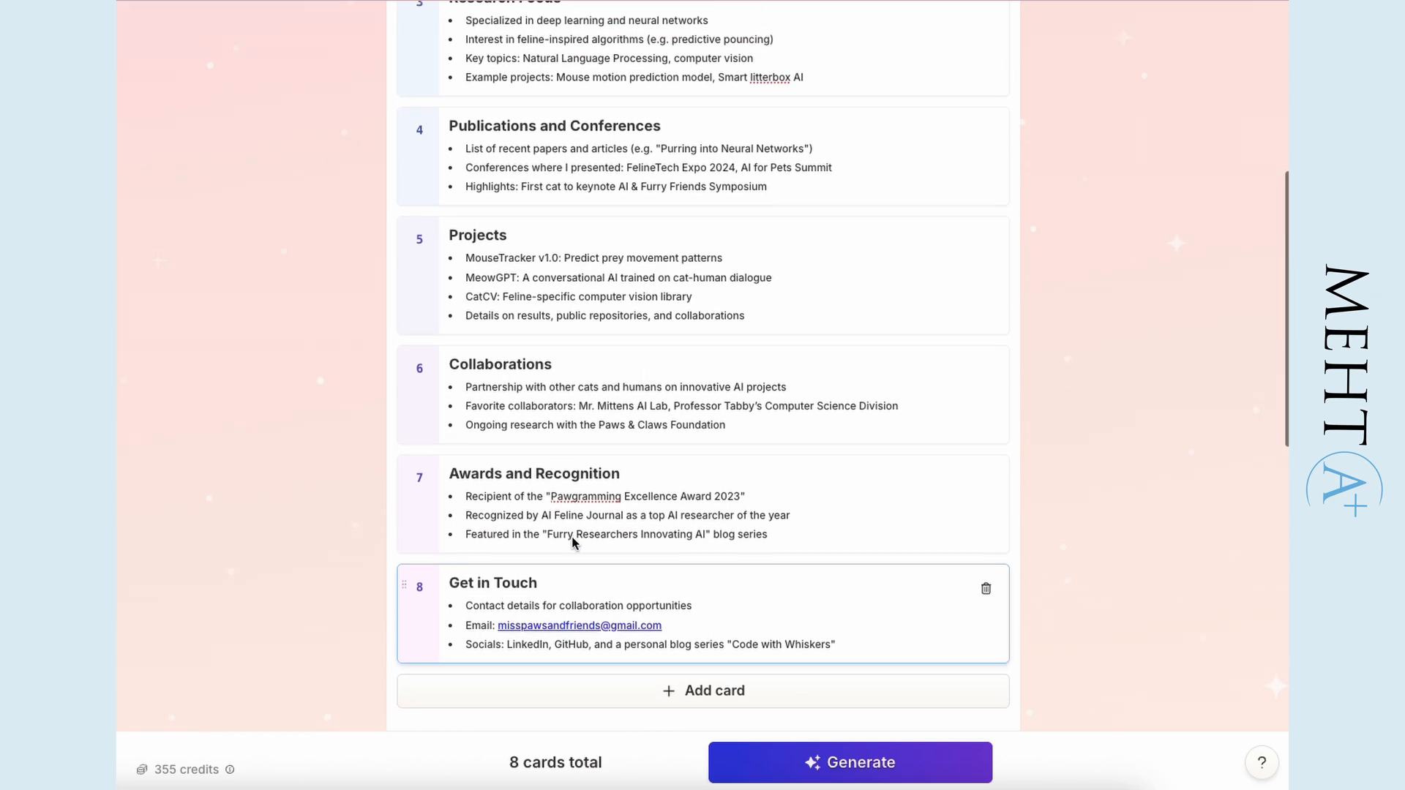
# - Choose the Aurum theme and Detailed text per card, and generate the webpage
pyautogui.scroll(-10, 763, 340)
pyautogui.click(762, 340)
pyautogui.scroll(-3, 732, 314)
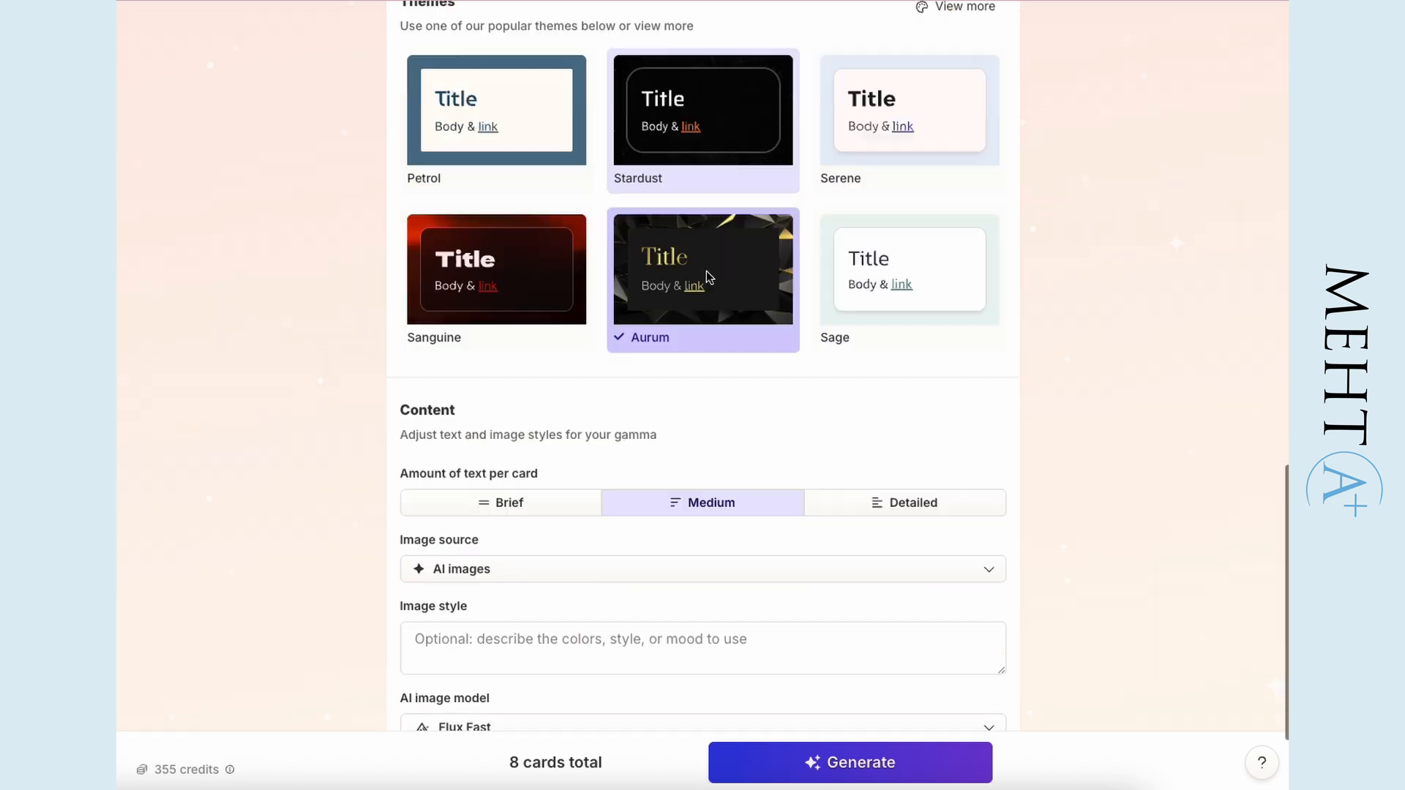
pyautogui.click(891, 407)
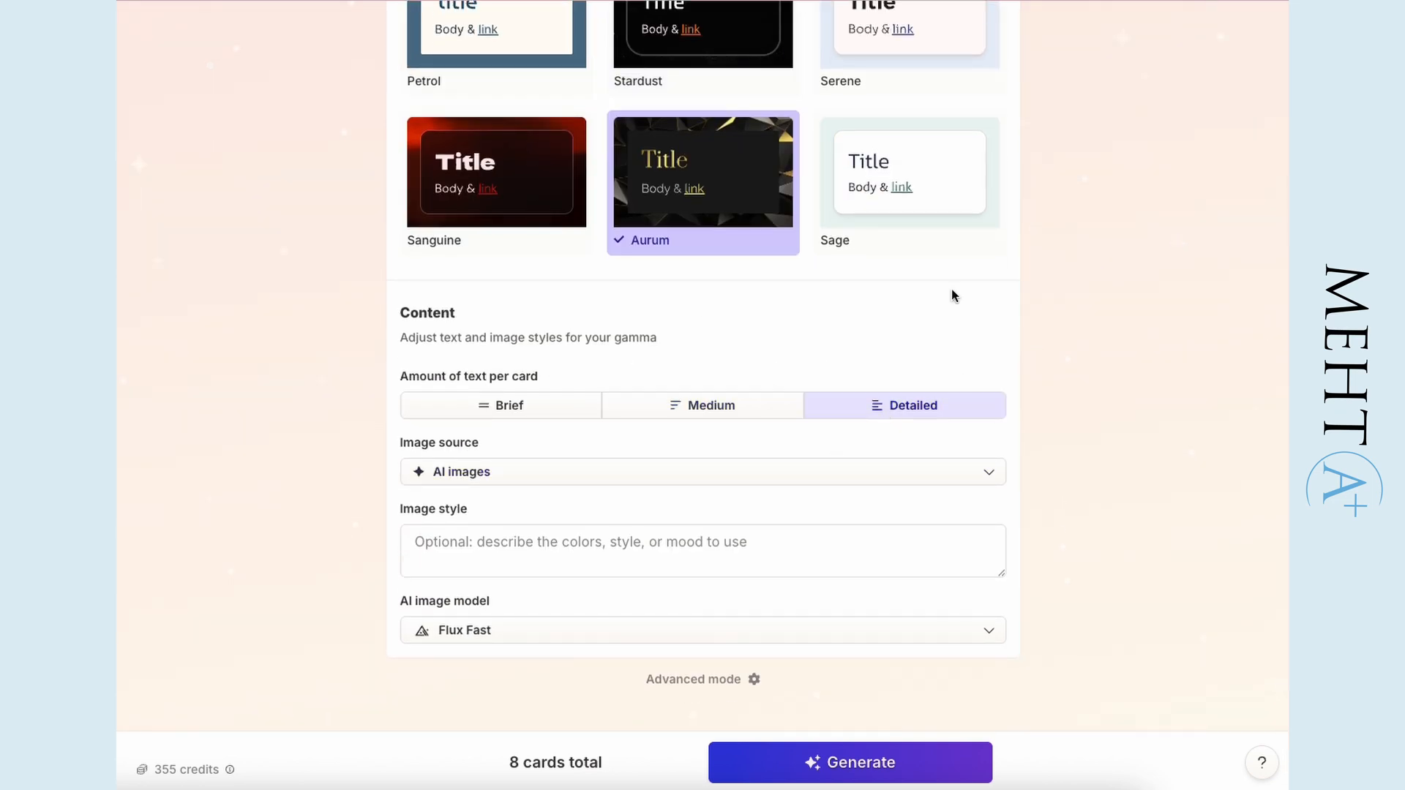
pyautogui.click(902, 754)
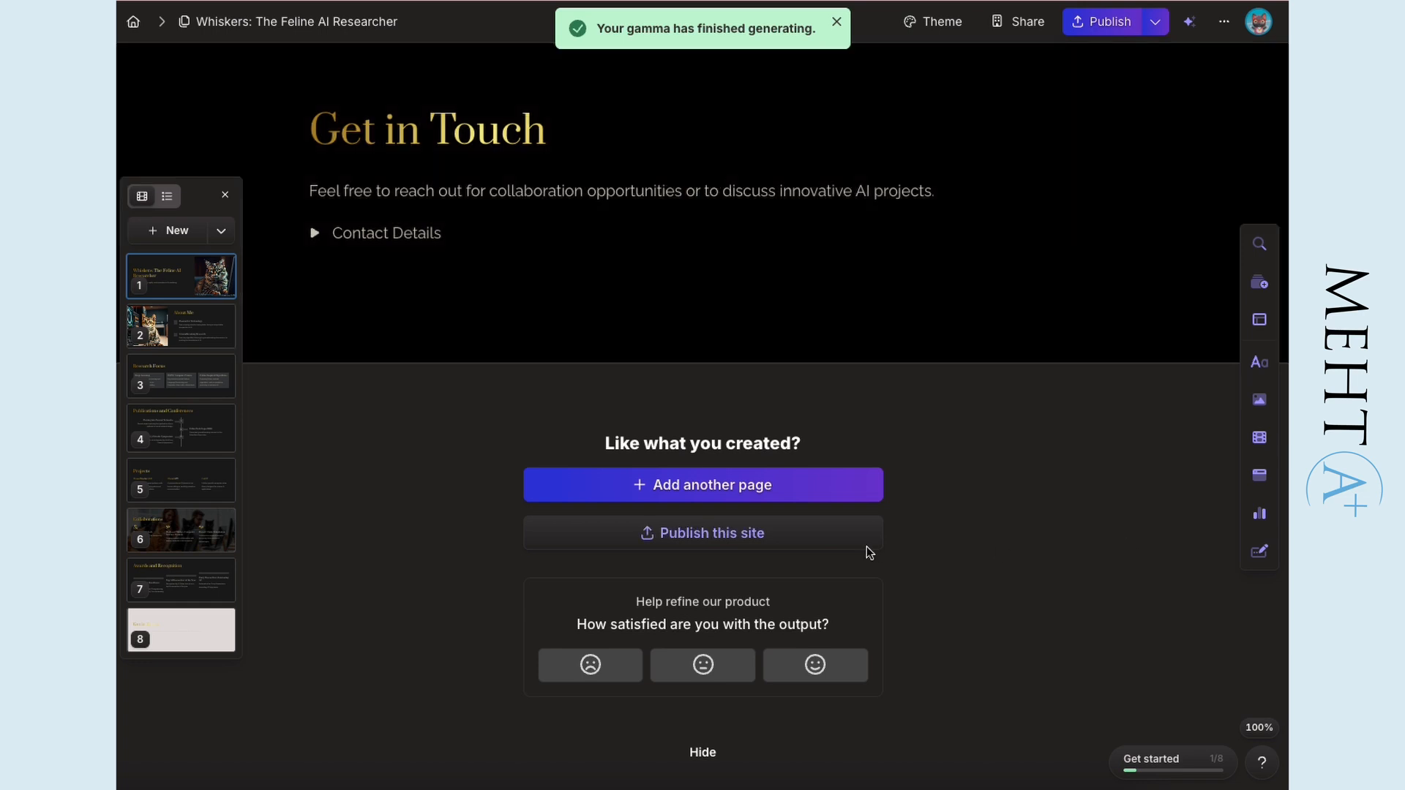
# - Examine the basic blocks, image options and charts and diagrams that can be inserted on the Get in Touch card
pyautogui.scroll(4, 1083, 370)
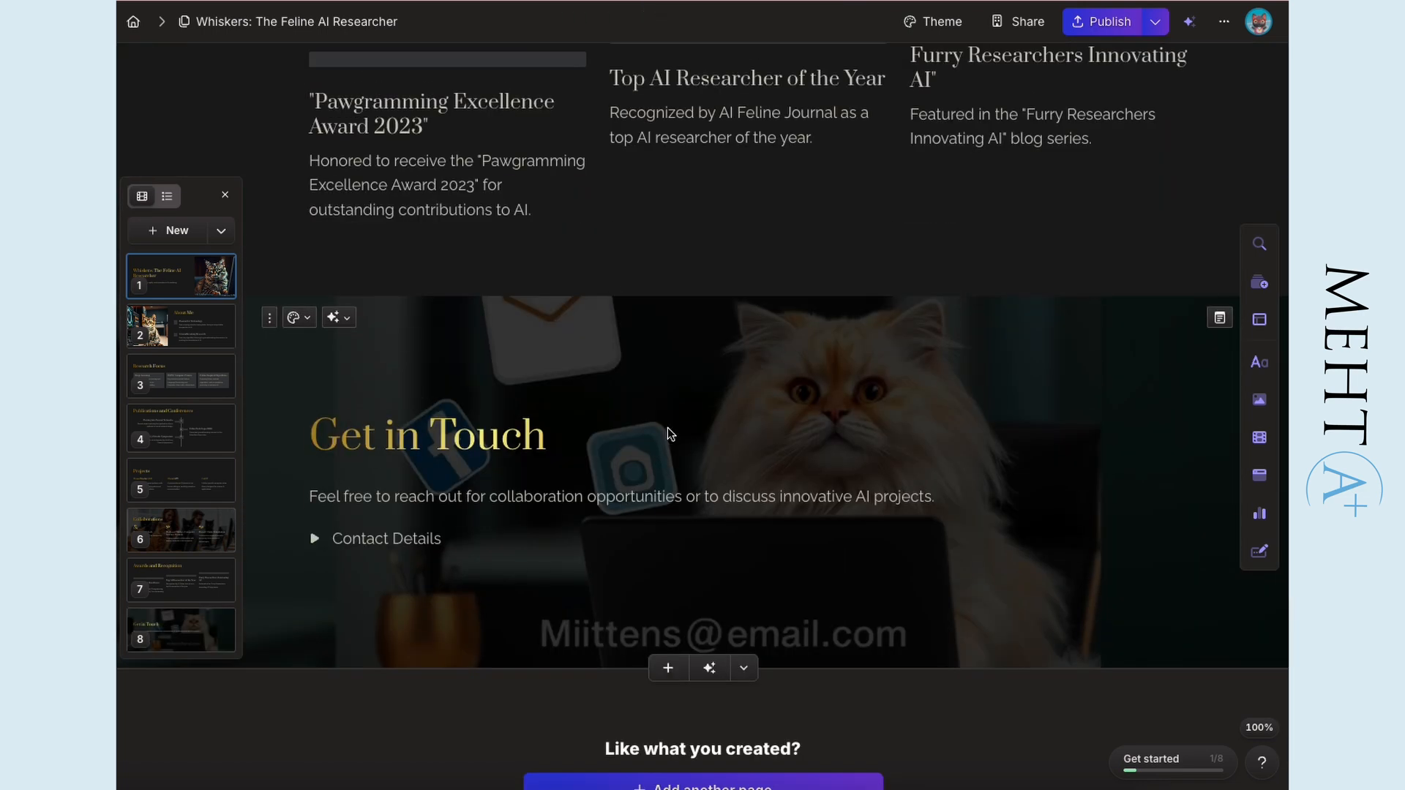
pyautogui.click(1260, 366)
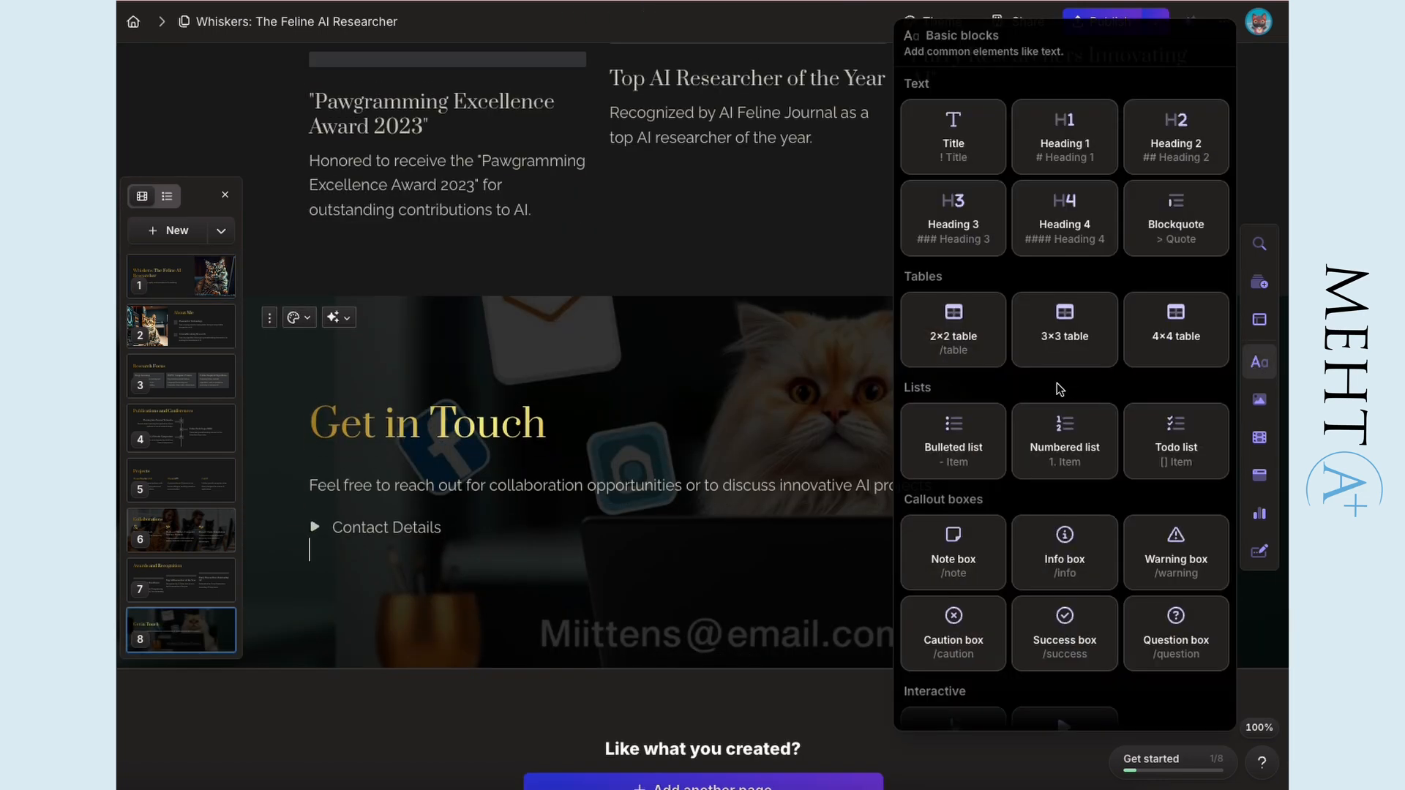
pyautogui.scroll(-4, 975, 388)
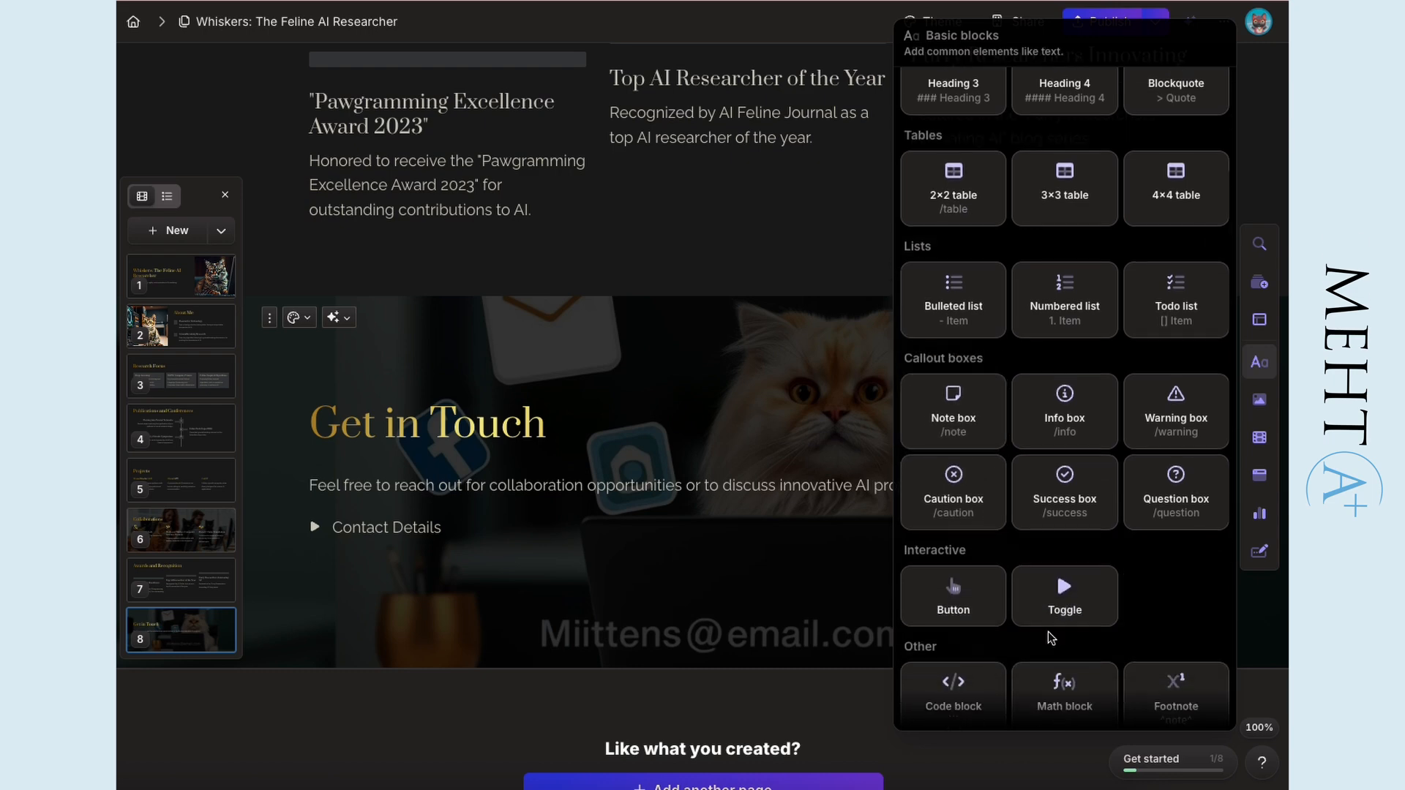
pyautogui.scroll(4, 1100, 578)
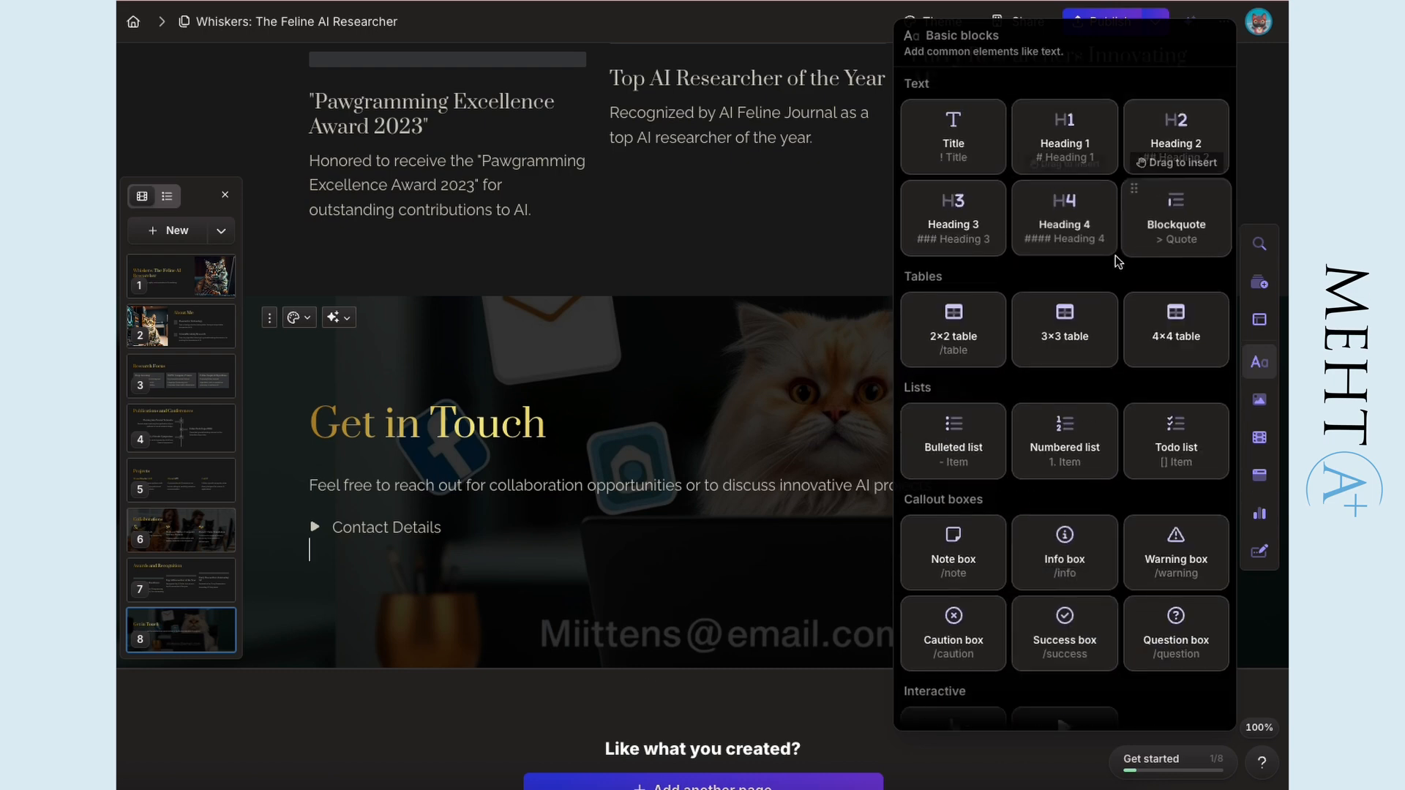
pyautogui.click(763, 359)
pyautogui.click(1257, 400)
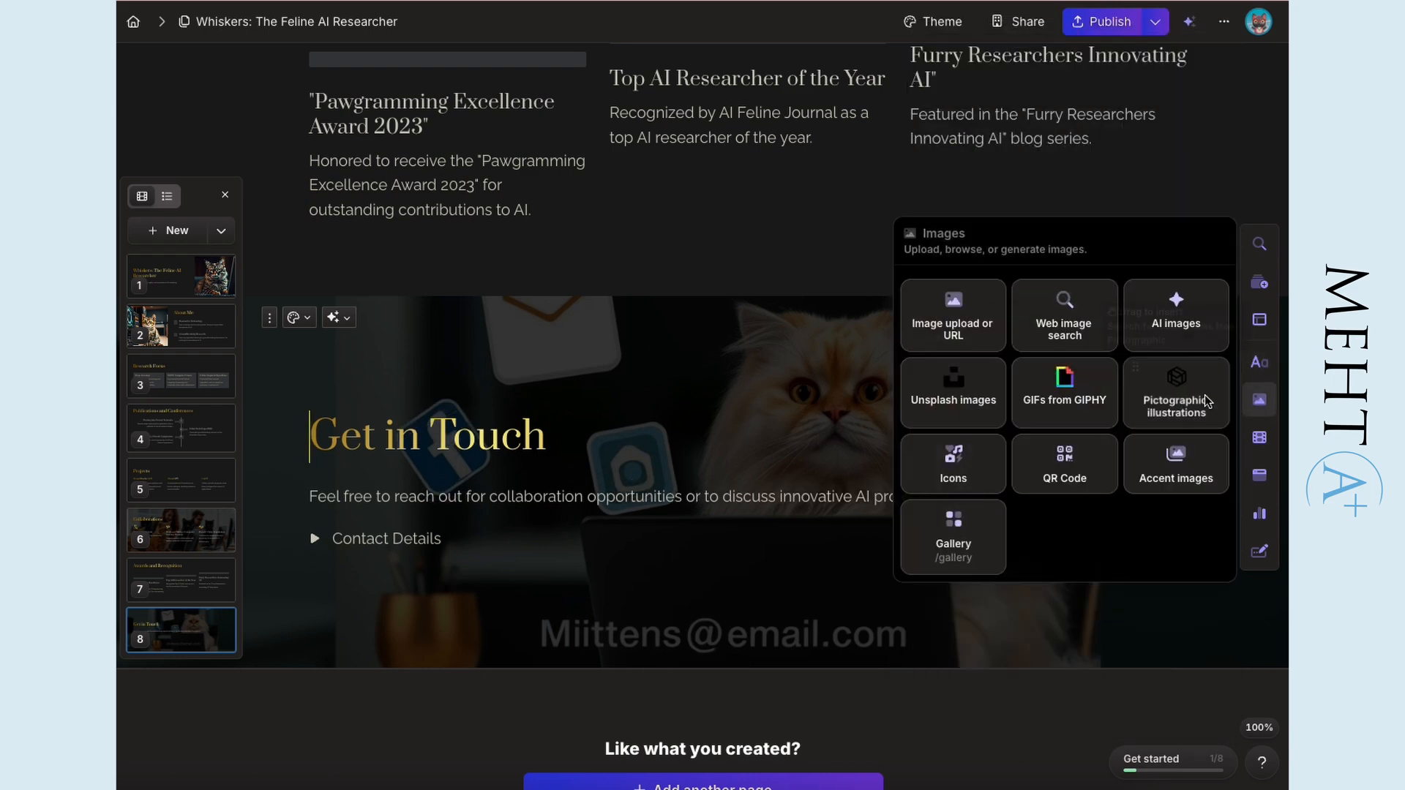
pyautogui.click(720, 349)
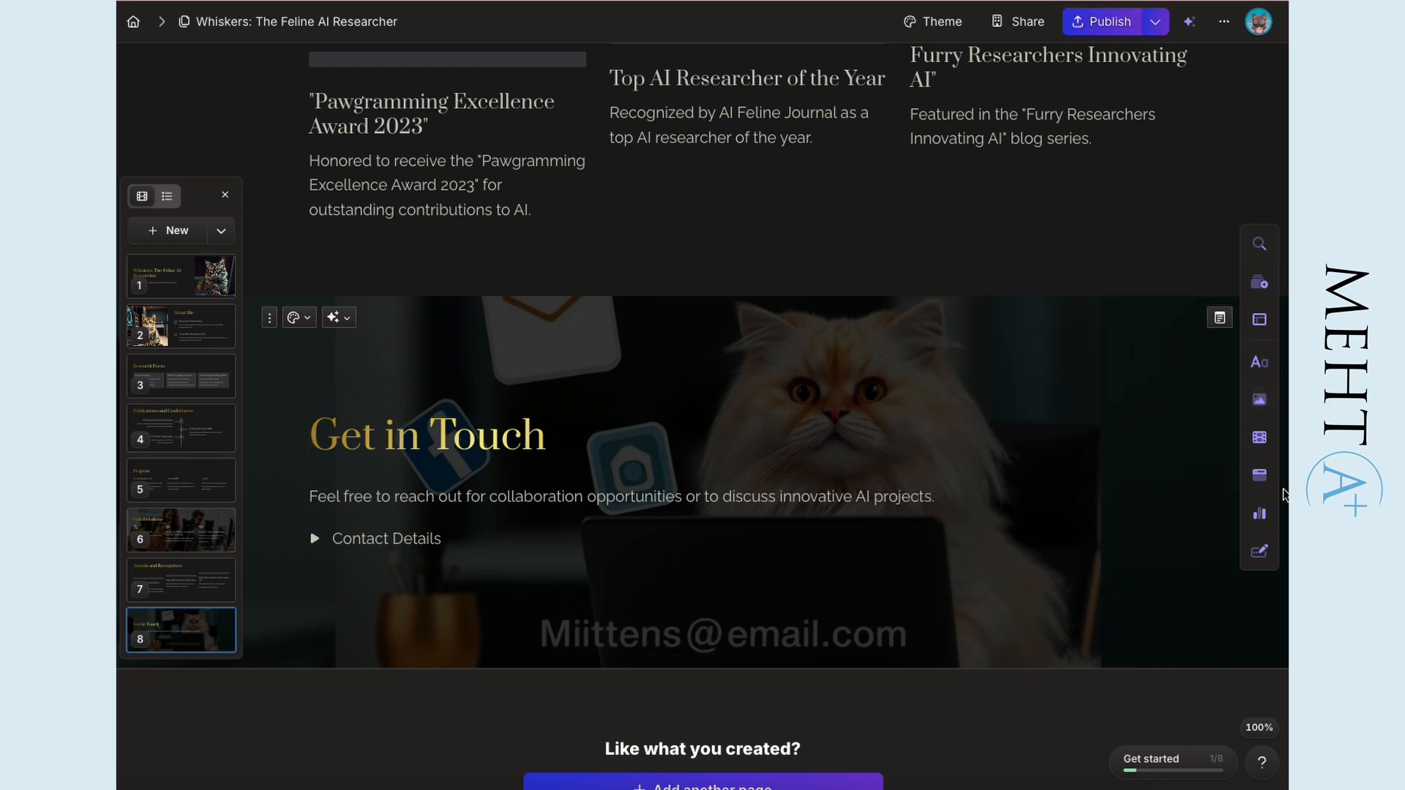
pyautogui.click(1258, 518)
pyautogui.scroll(-5, 1098, 641)
pyautogui.click(768, 391)
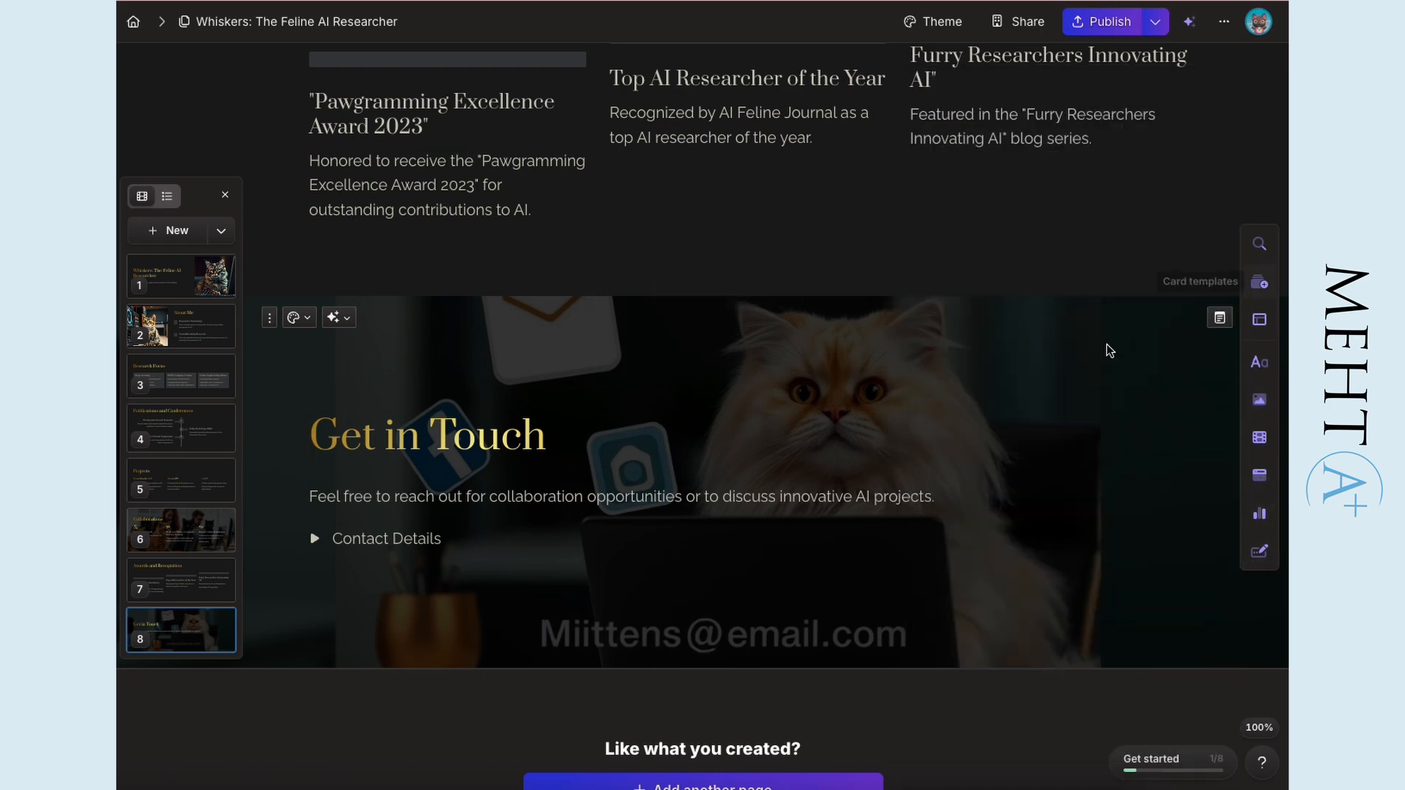
# - Publish the Whiskers webpage as a site and look through all sections of the live page
pyautogui.scroll(-4, 906, 646)
pyautogui.click(639, 550)
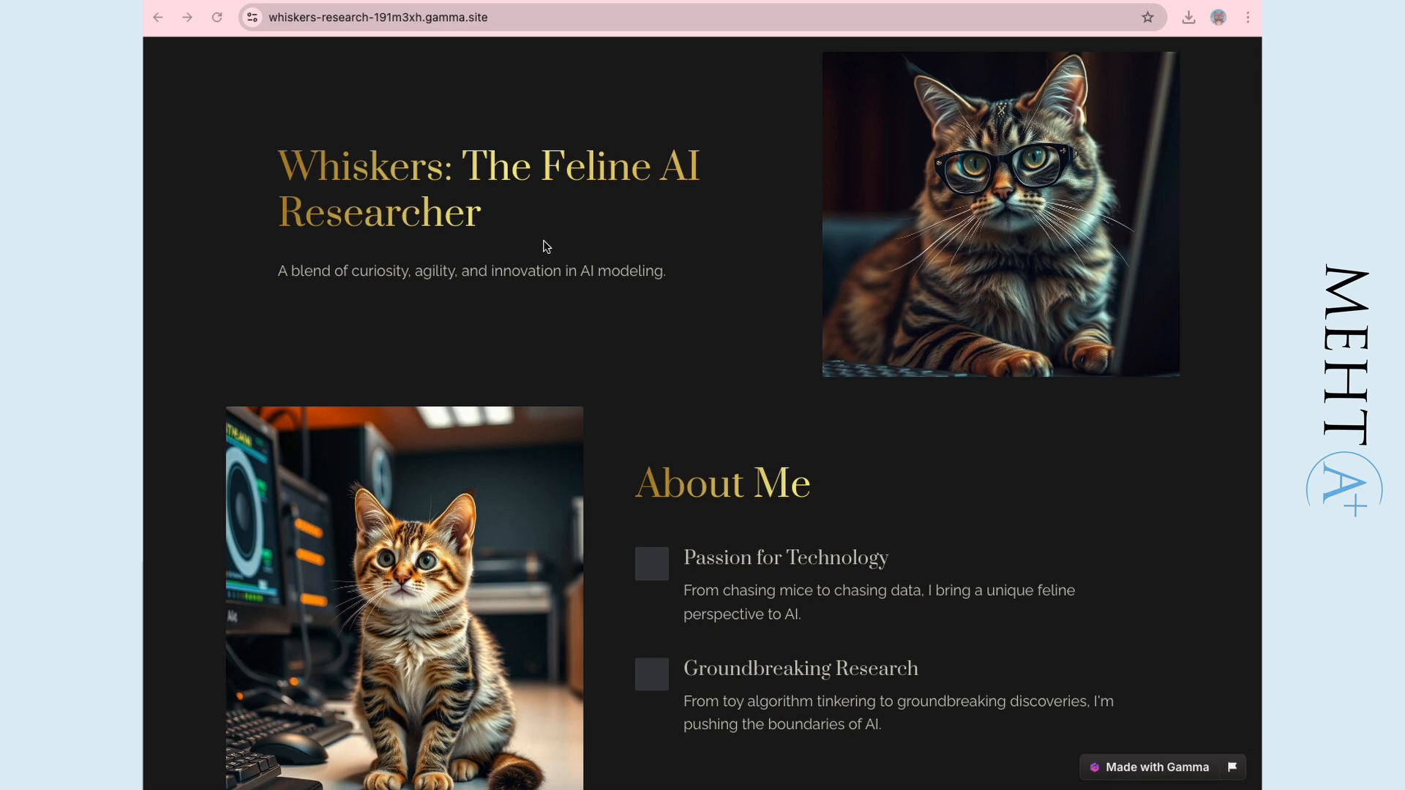
pyautogui.scroll(-20, 735, 304)
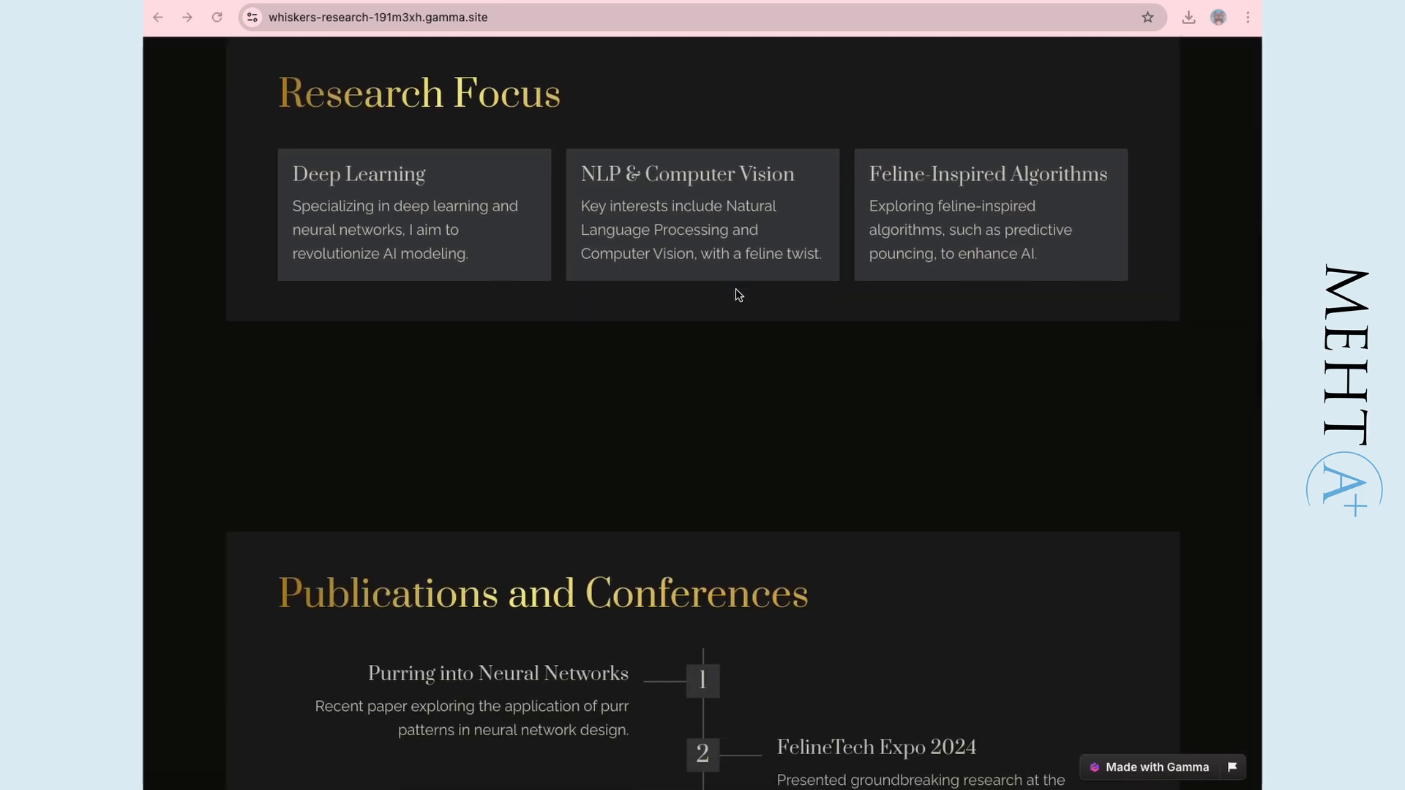
pyautogui.scroll(-18, 737, 294)
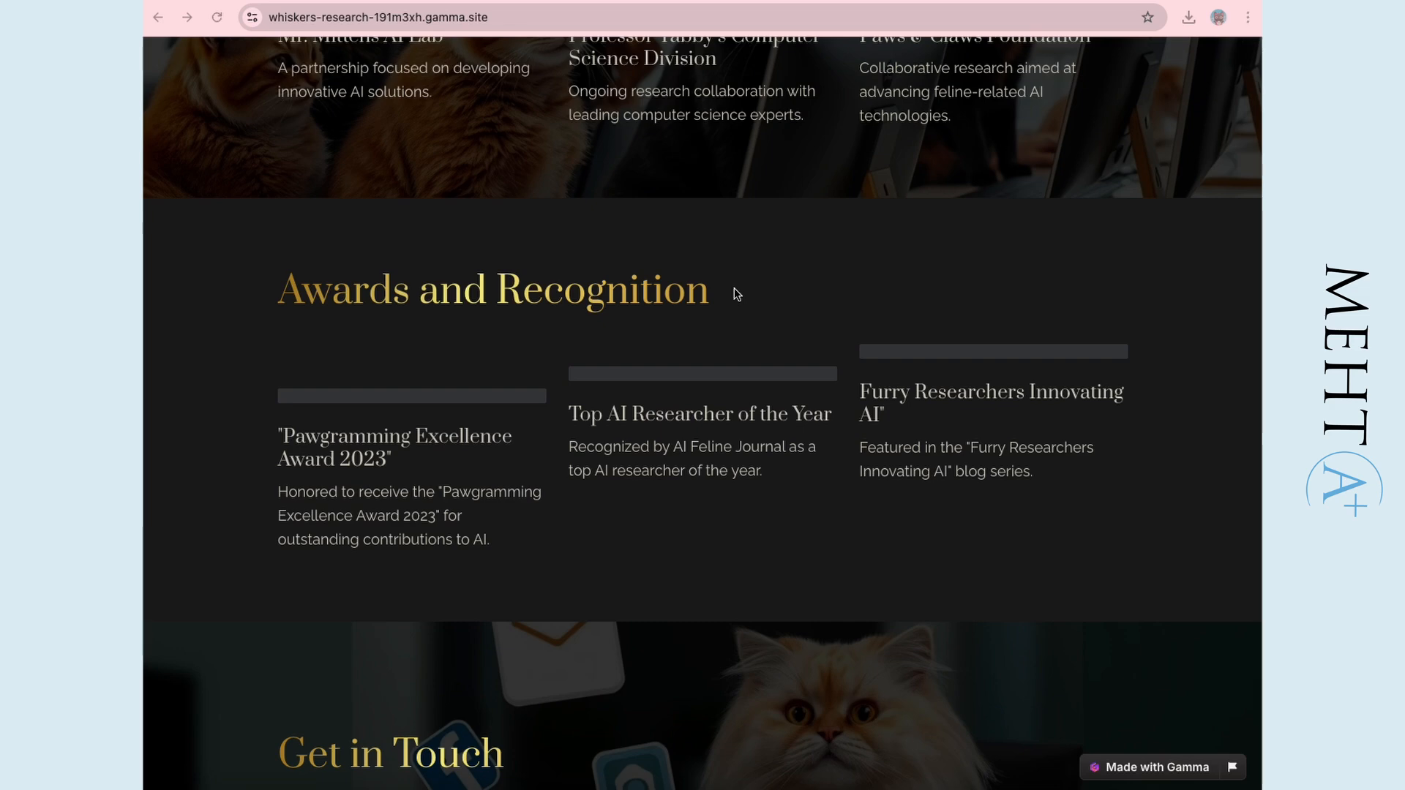
pyautogui.scroll(-3, 735, 294)
pyautogui.scroll(10, 723, 307)
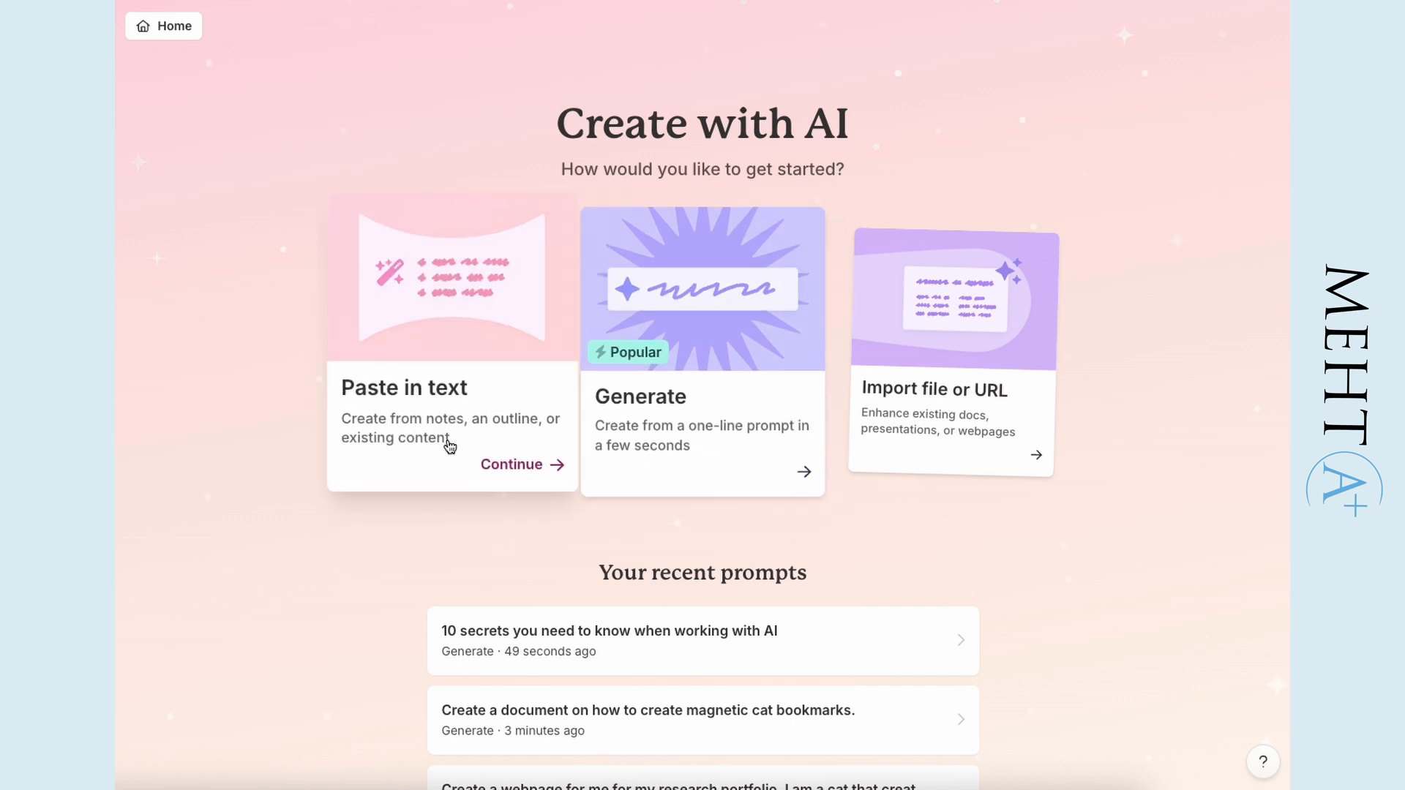
# - Start an AI creation from an imported file or URL, and open ArtMuseum.pdf from the 2023 aimlresearchbootcamp folder of the GitHub studentprojects repository
pyautogui.click(1024, 468)
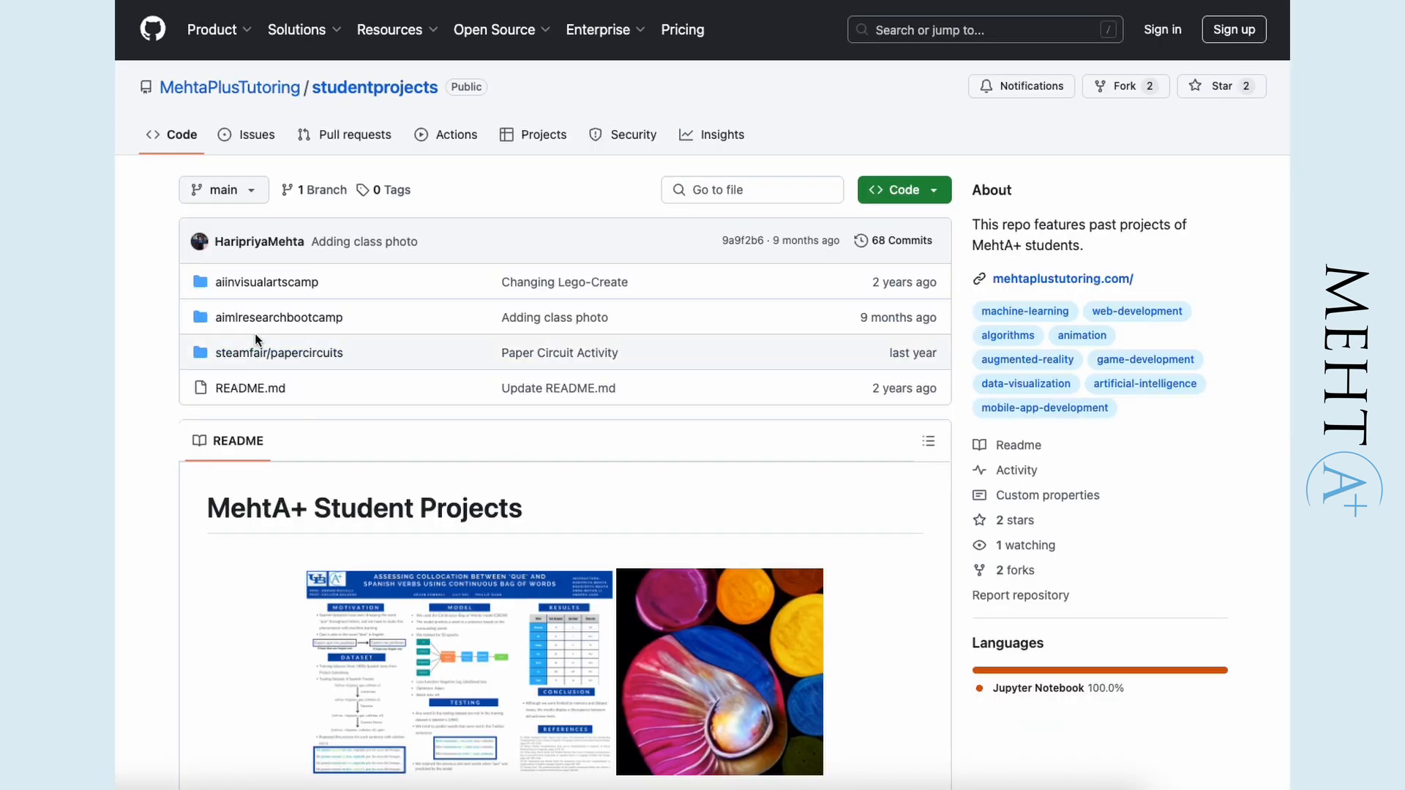
pyautogui.click(266, 317)
pyautogui.scroll(-2, 498, 453)
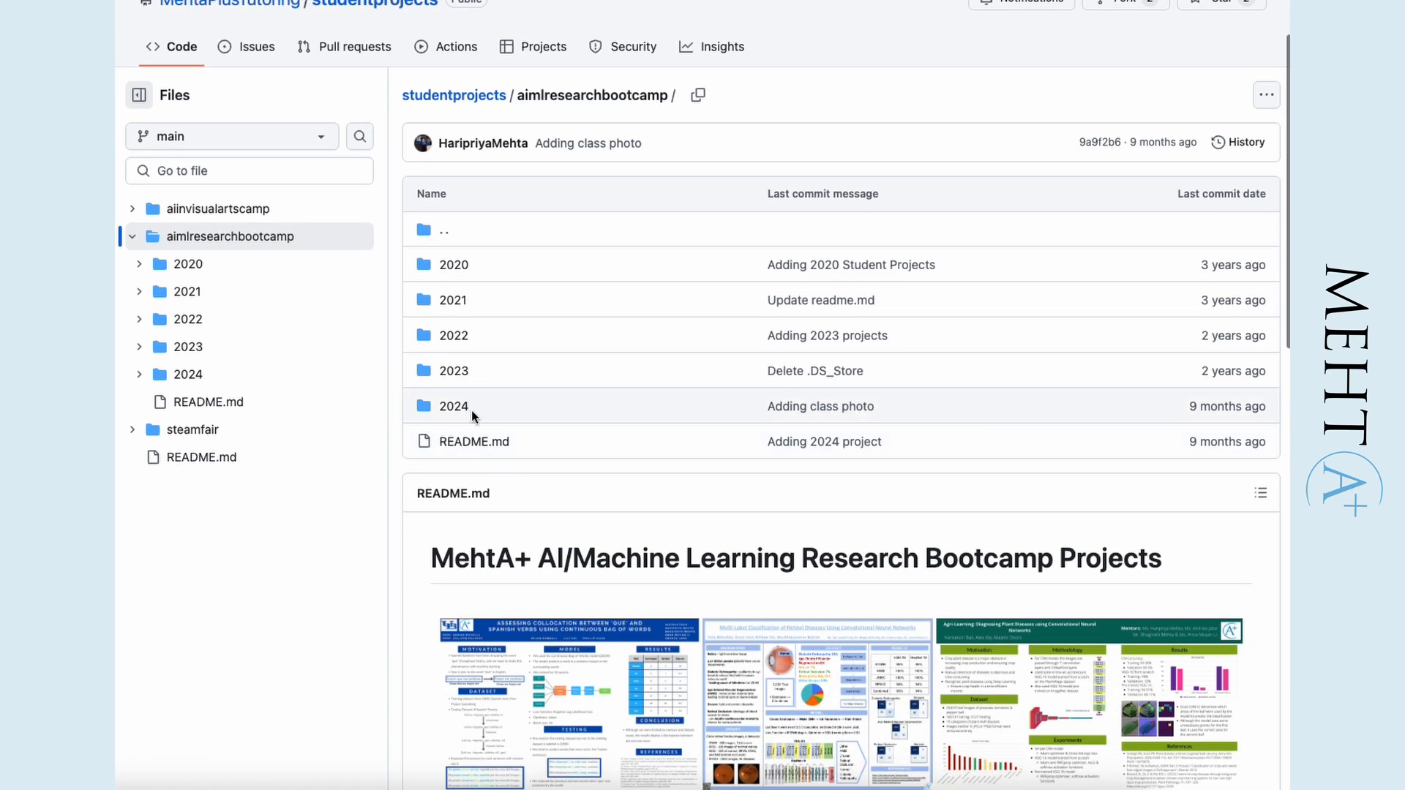
pyautogui.click(455, 367)
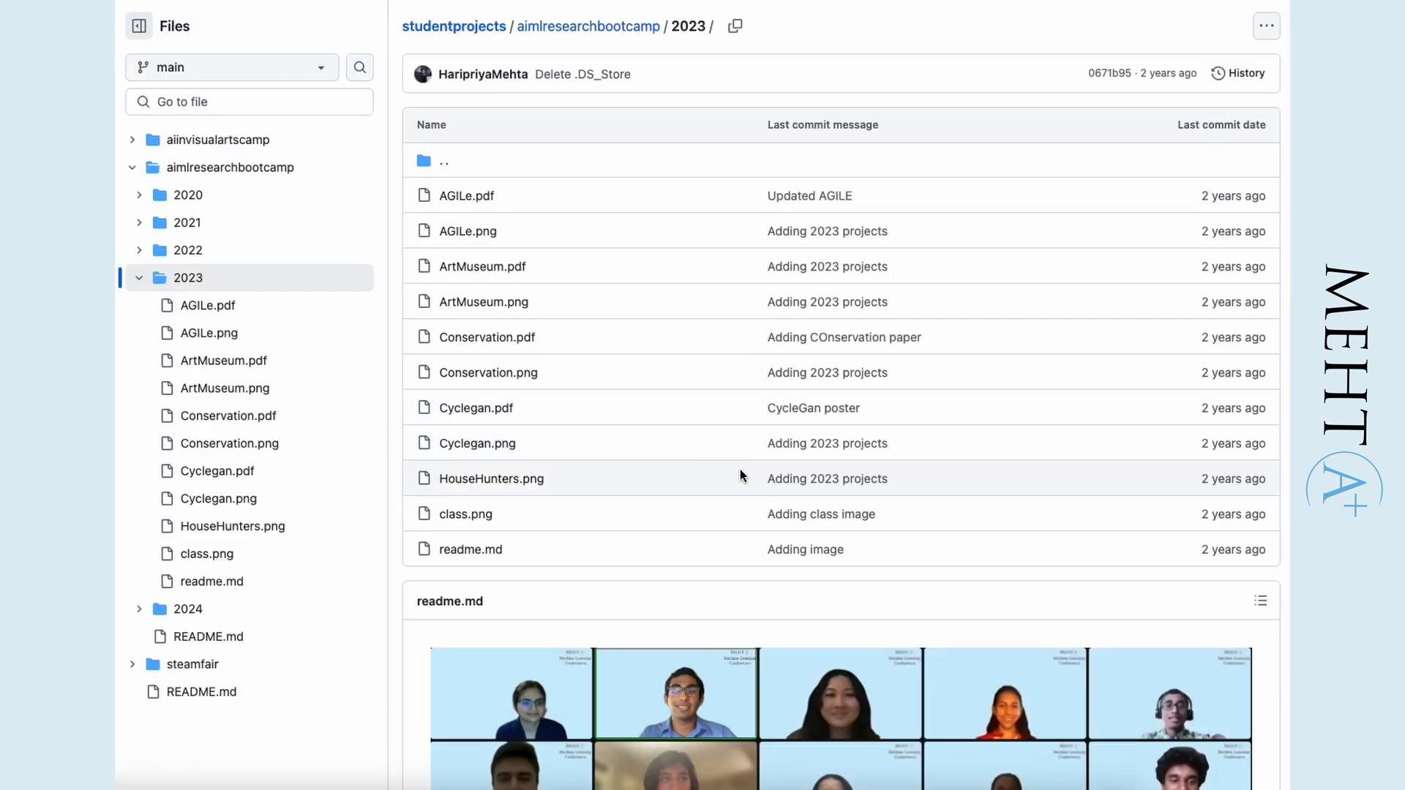
pyautogui.click(504, 271)
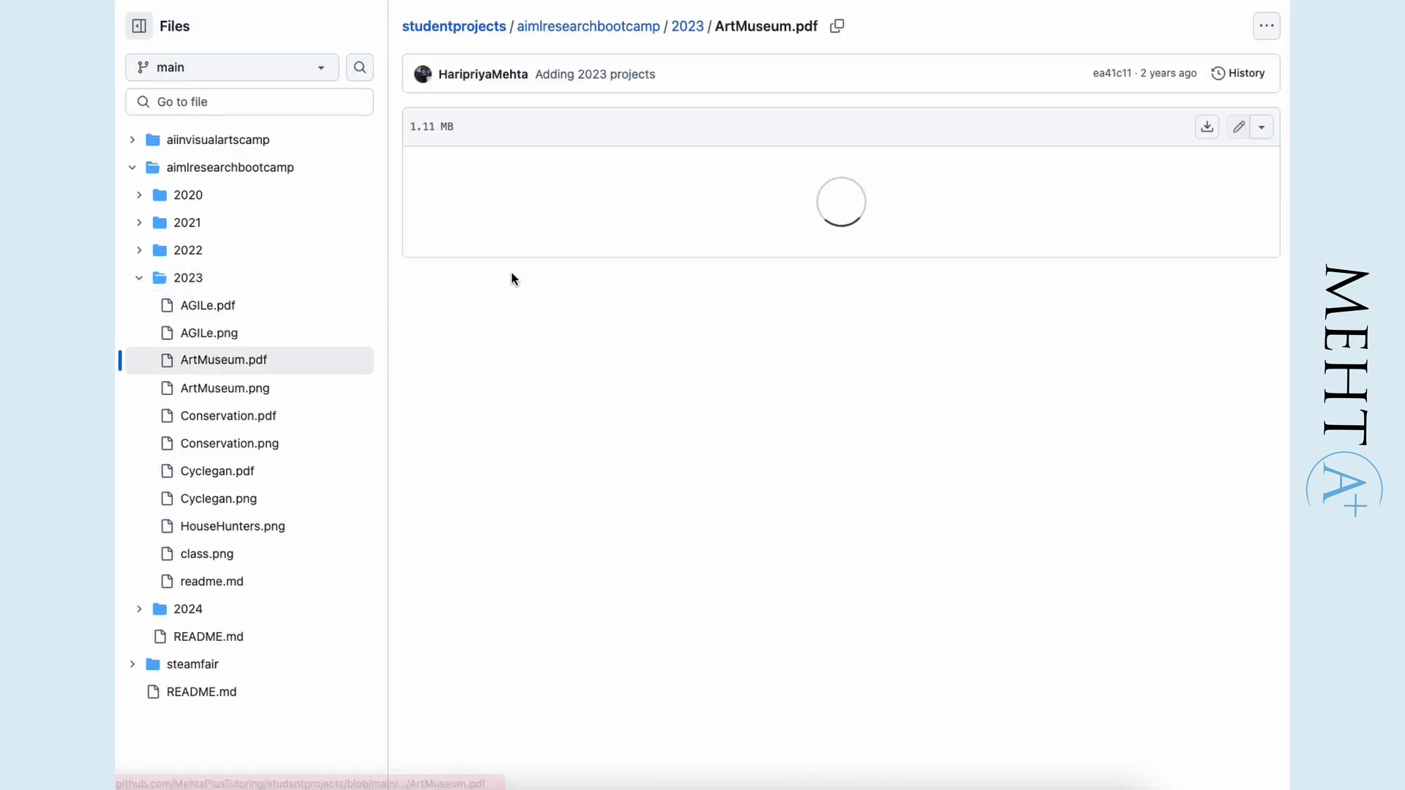
# - Import ArtMuseum.pdf as a presentation, switch its content to card-by-card and have it split into cards automatically
pyautogui.scroll(-2, 898, 419)
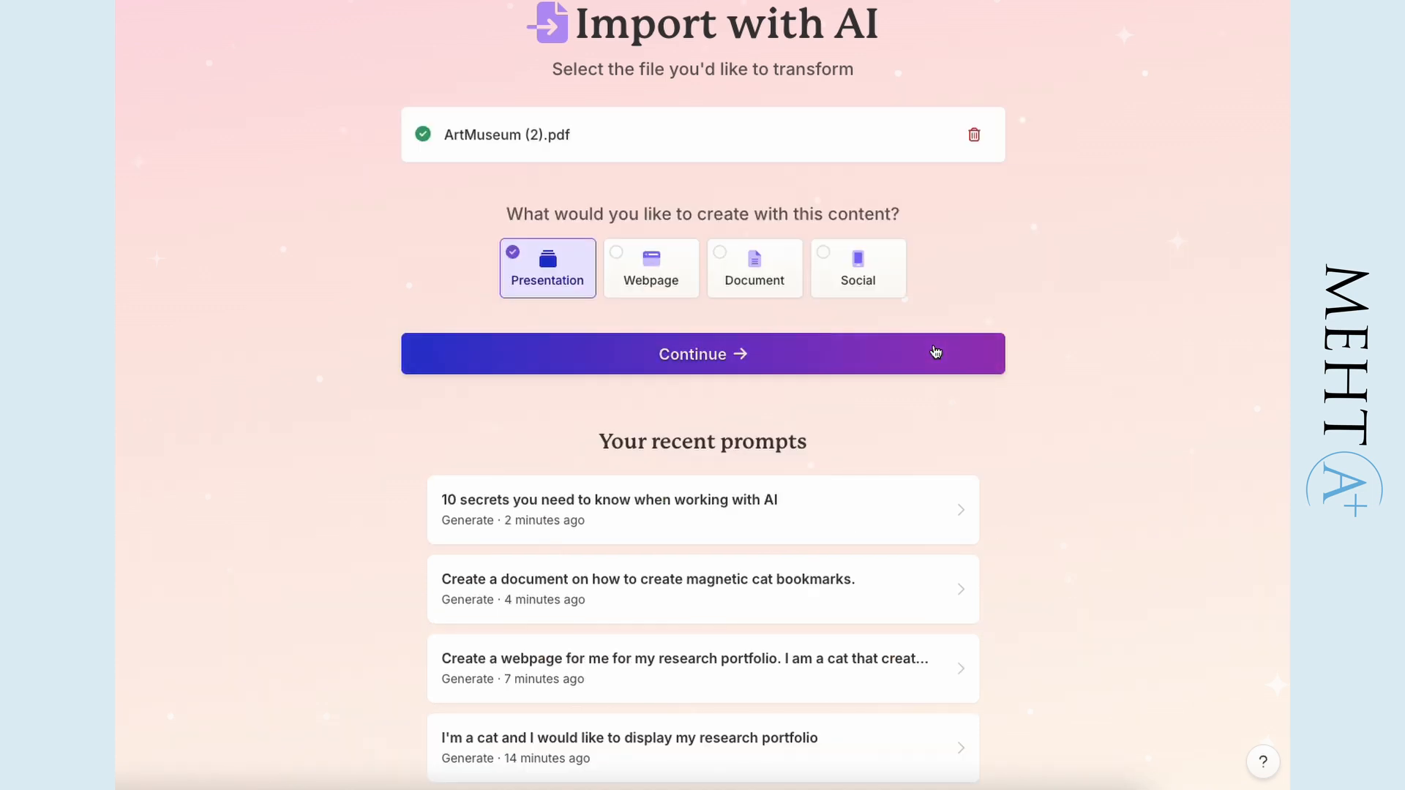
pyautogui.click(936, 352)
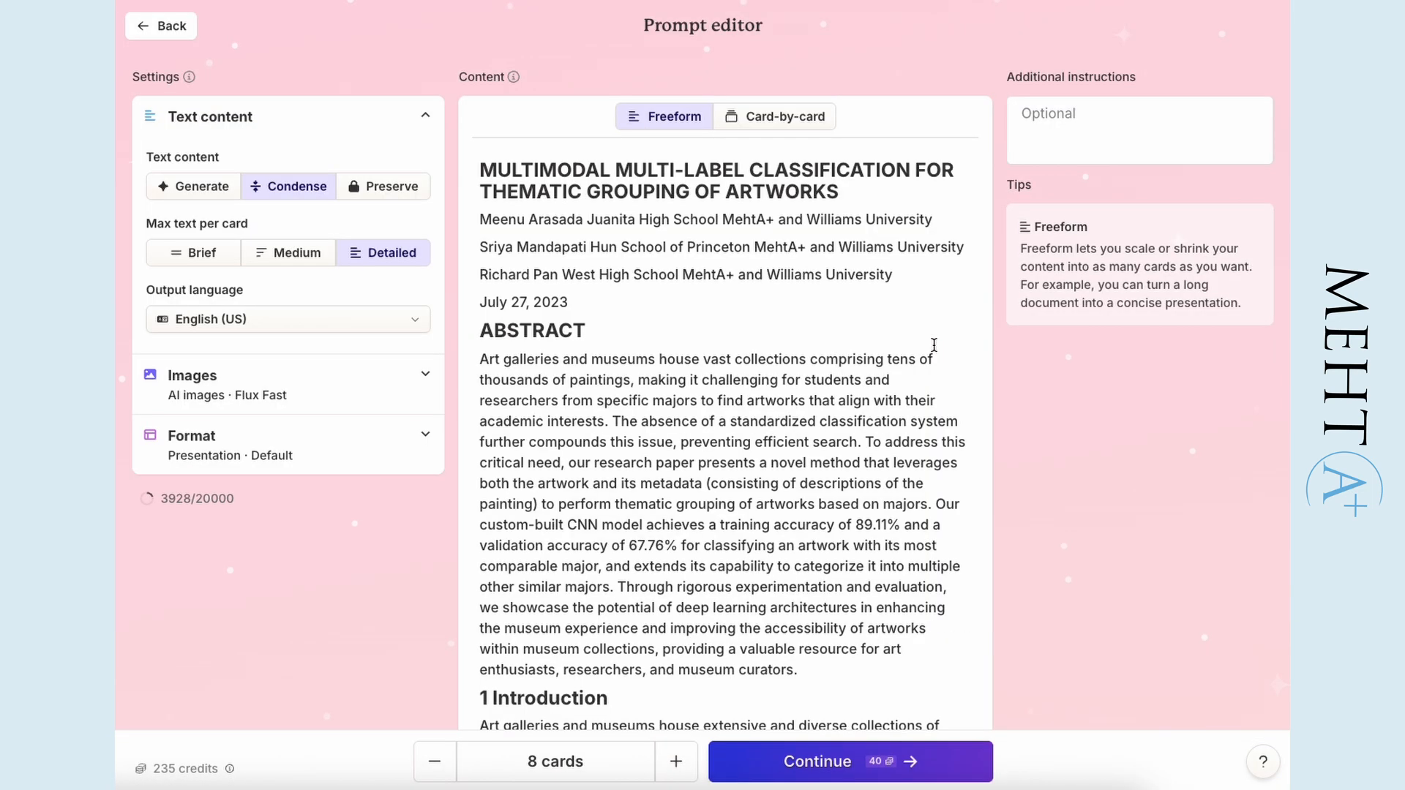
pyautogui.click(778, 116)
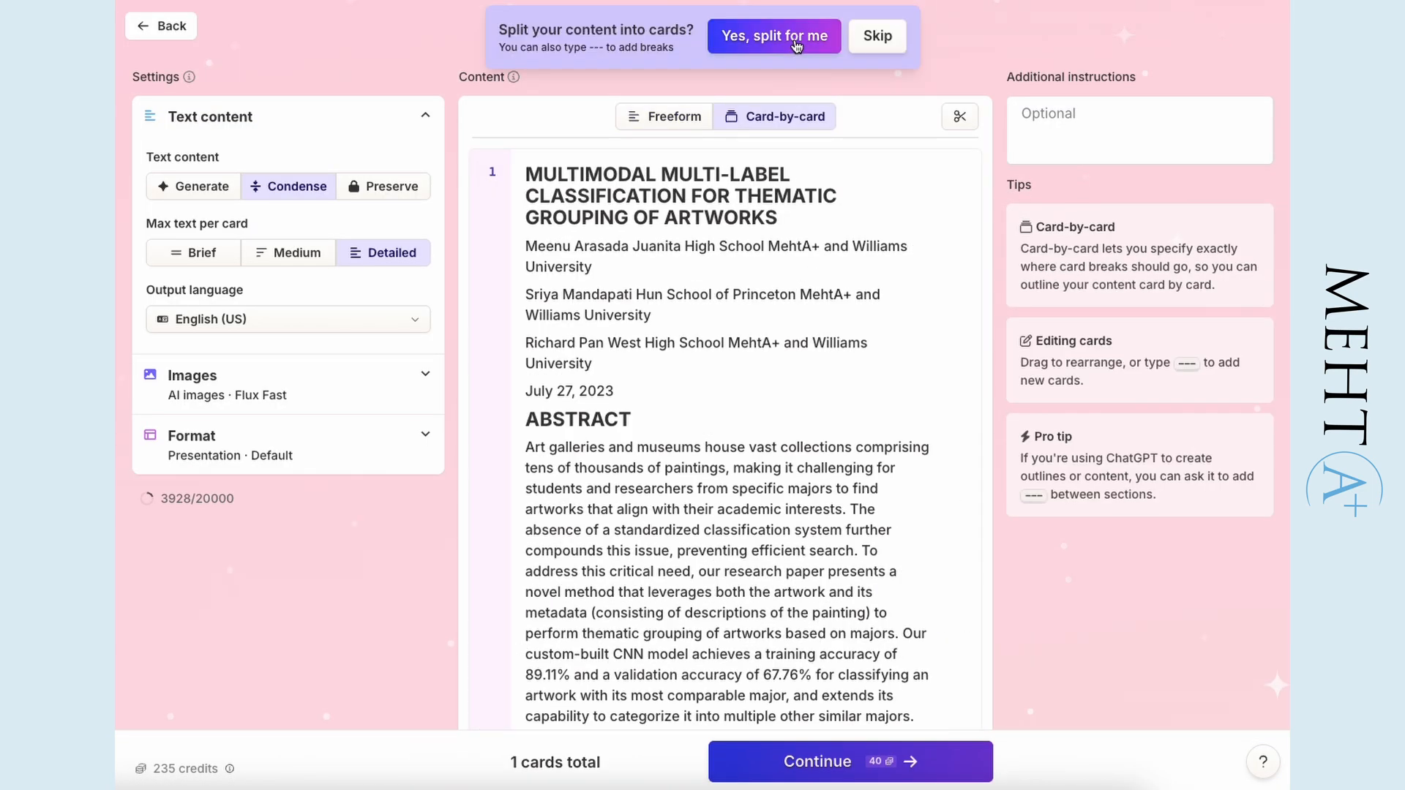
pyautogui.click(772, 43)
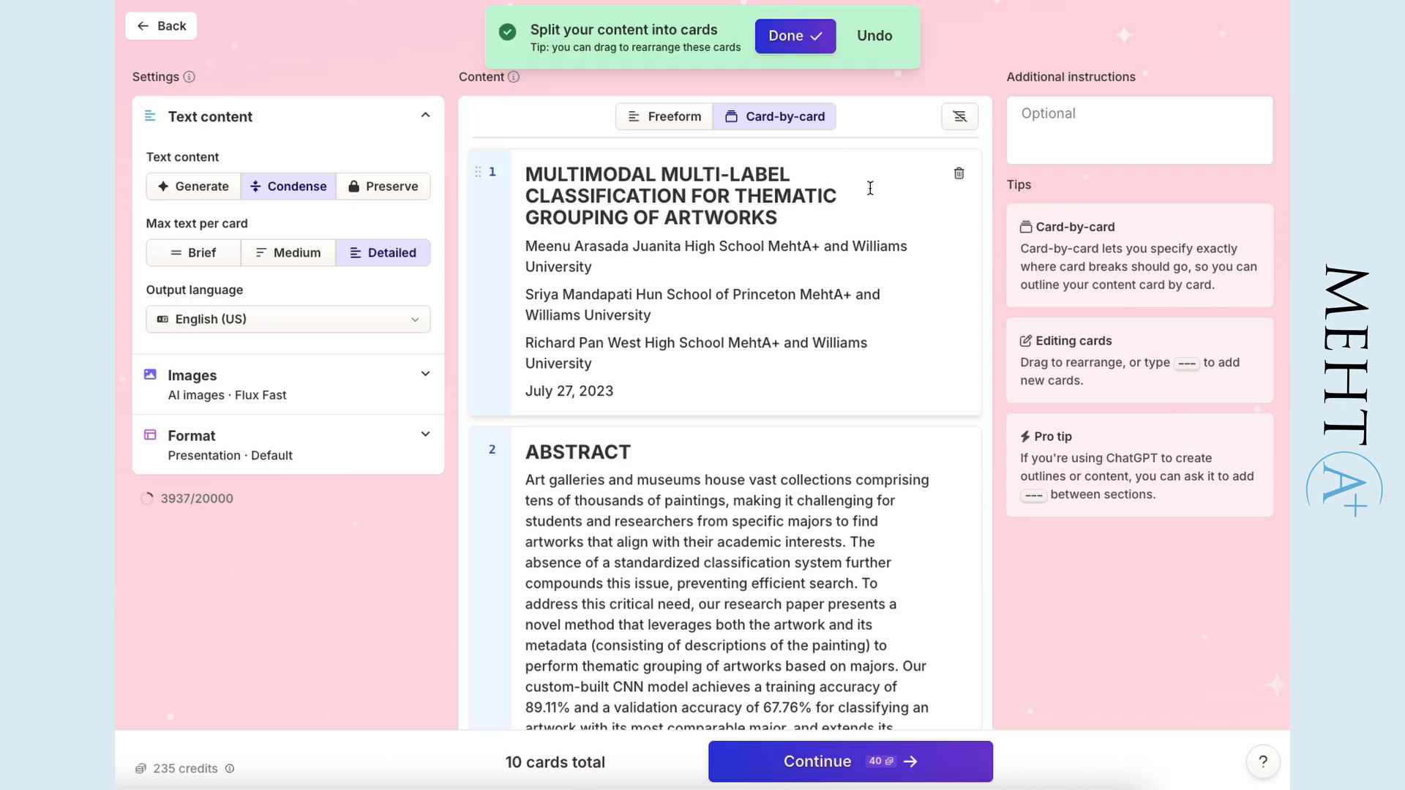
# - Review the split cards, choose the Peach theme and generate the presentation
pyautogui.scroll(-20, 871, 190)
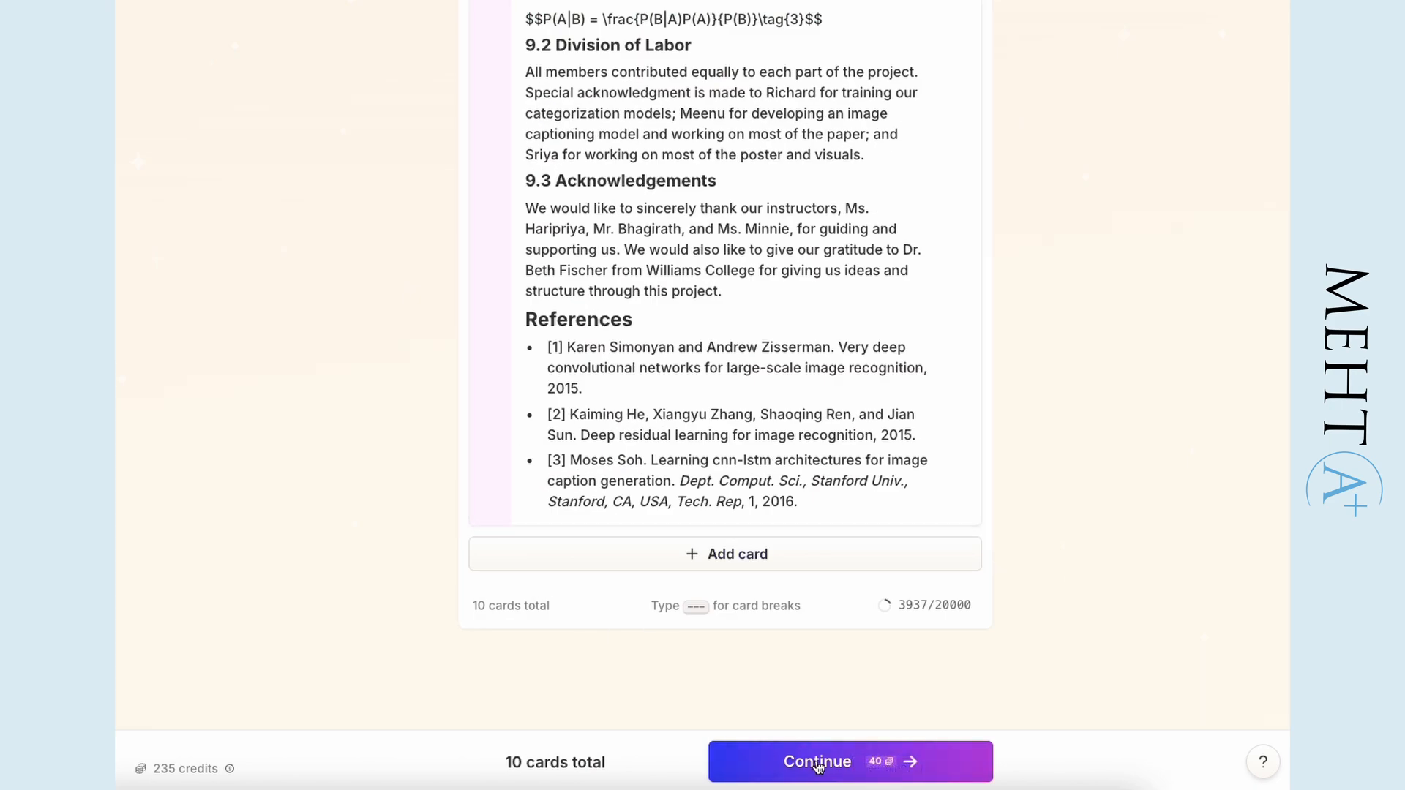
pyautogui.click(822, 762)
pyautogui.scroll(-5, 1142, 413)
pyautogui.scroll(2, 1098, 454)
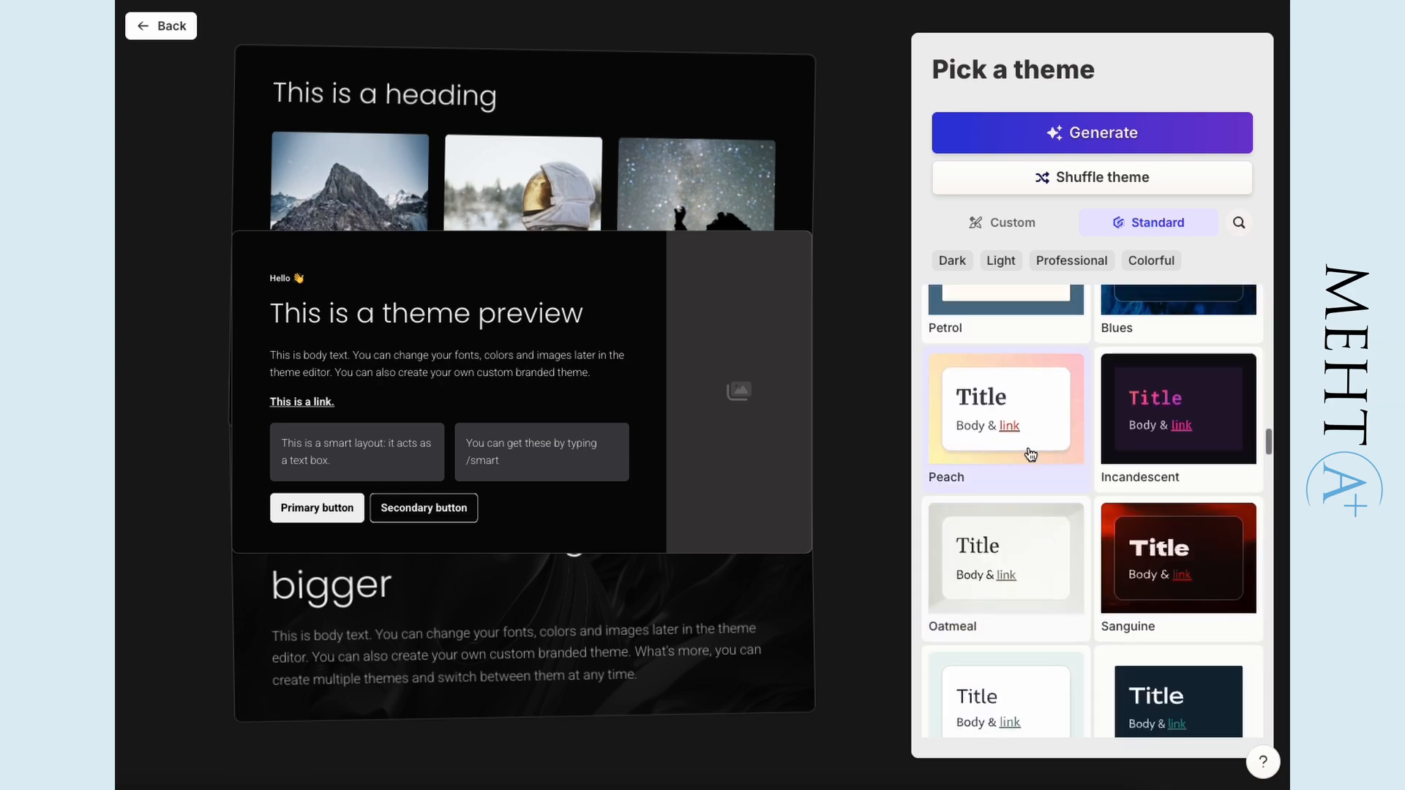
pyautogui.click(1040, 410)
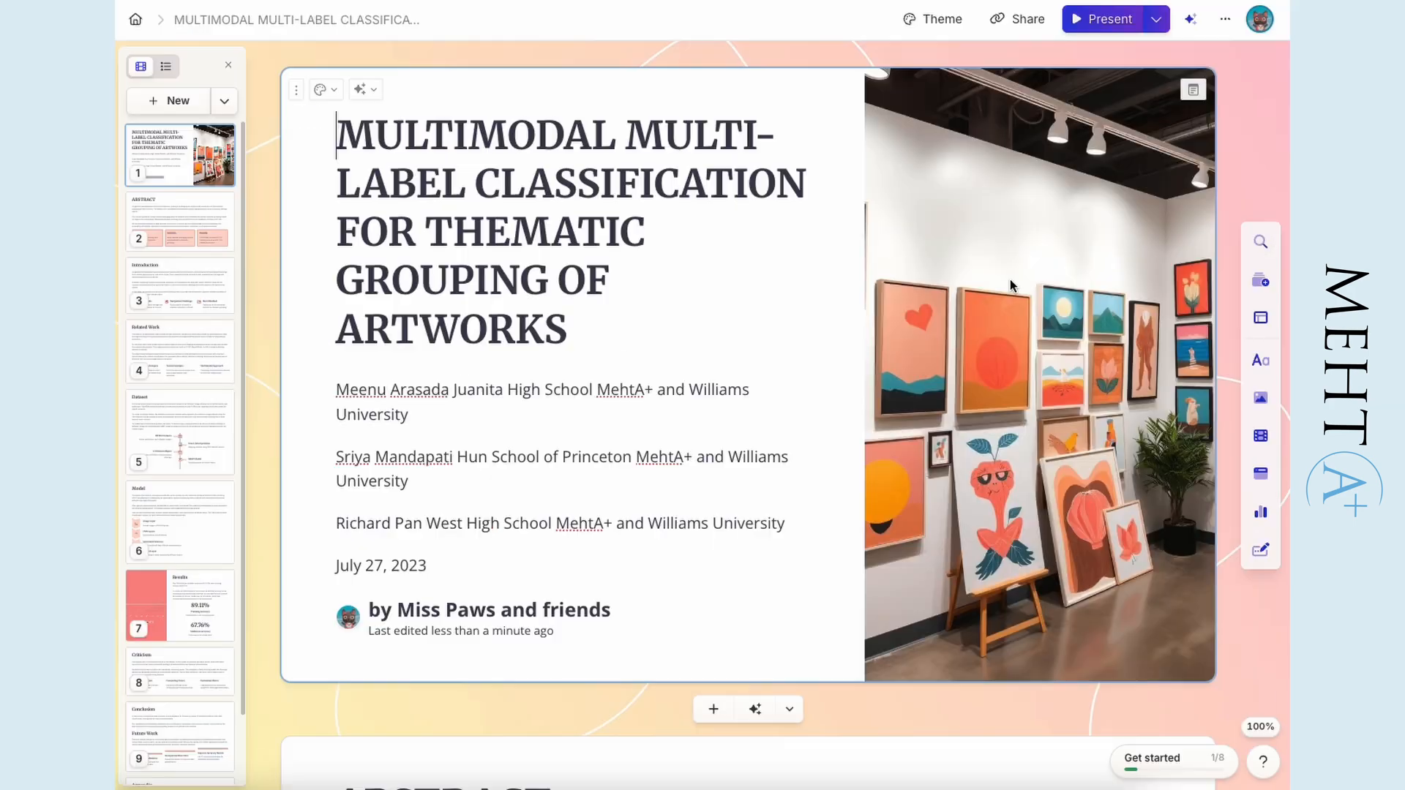
# - Examine the generated presentation's cards from the Abstract through Dataset and Model to the Results chart
pyautogui.scroll(-3, 1010, 286)
pyautogui.scroll(-15, 1010, 279)
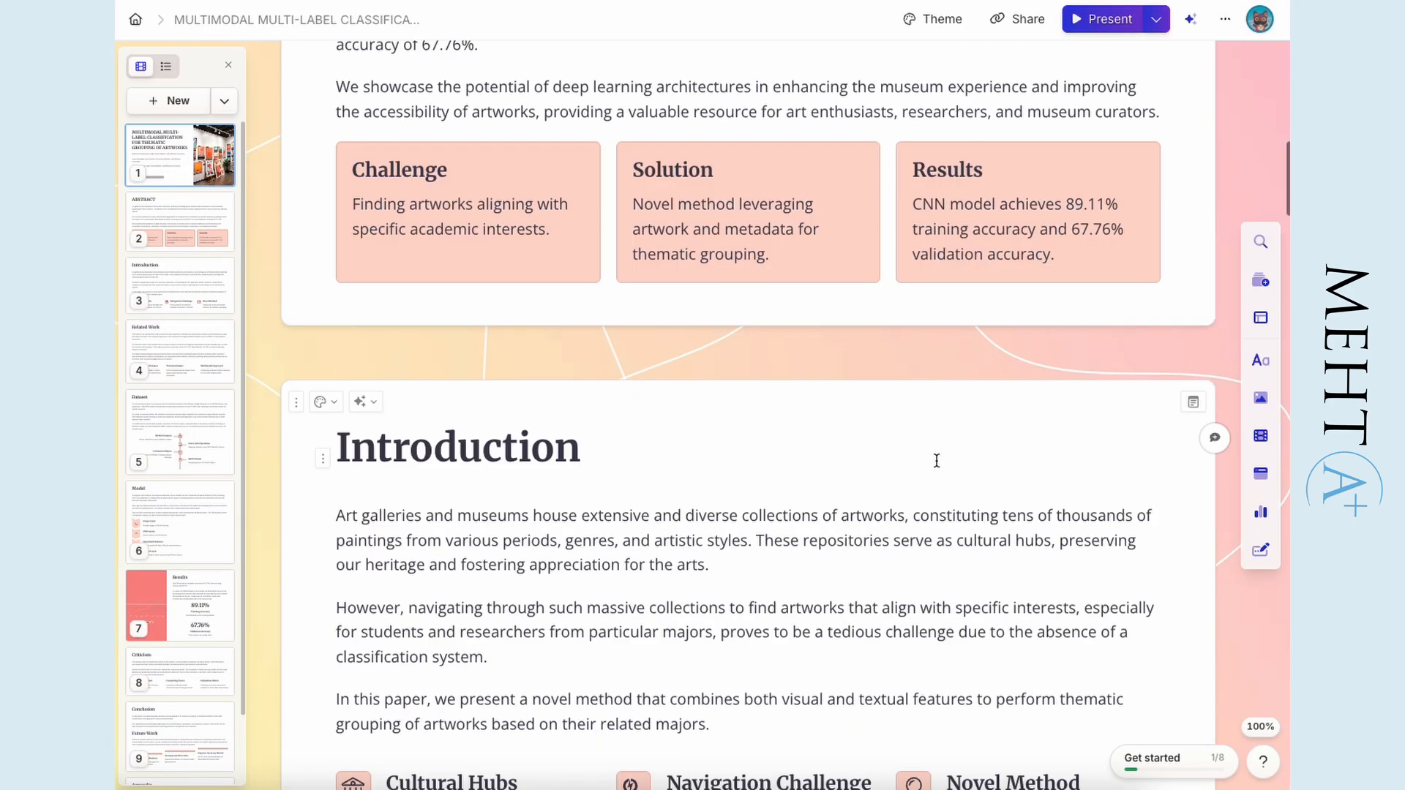
pyautogui.scroll(-1, 800, 398)
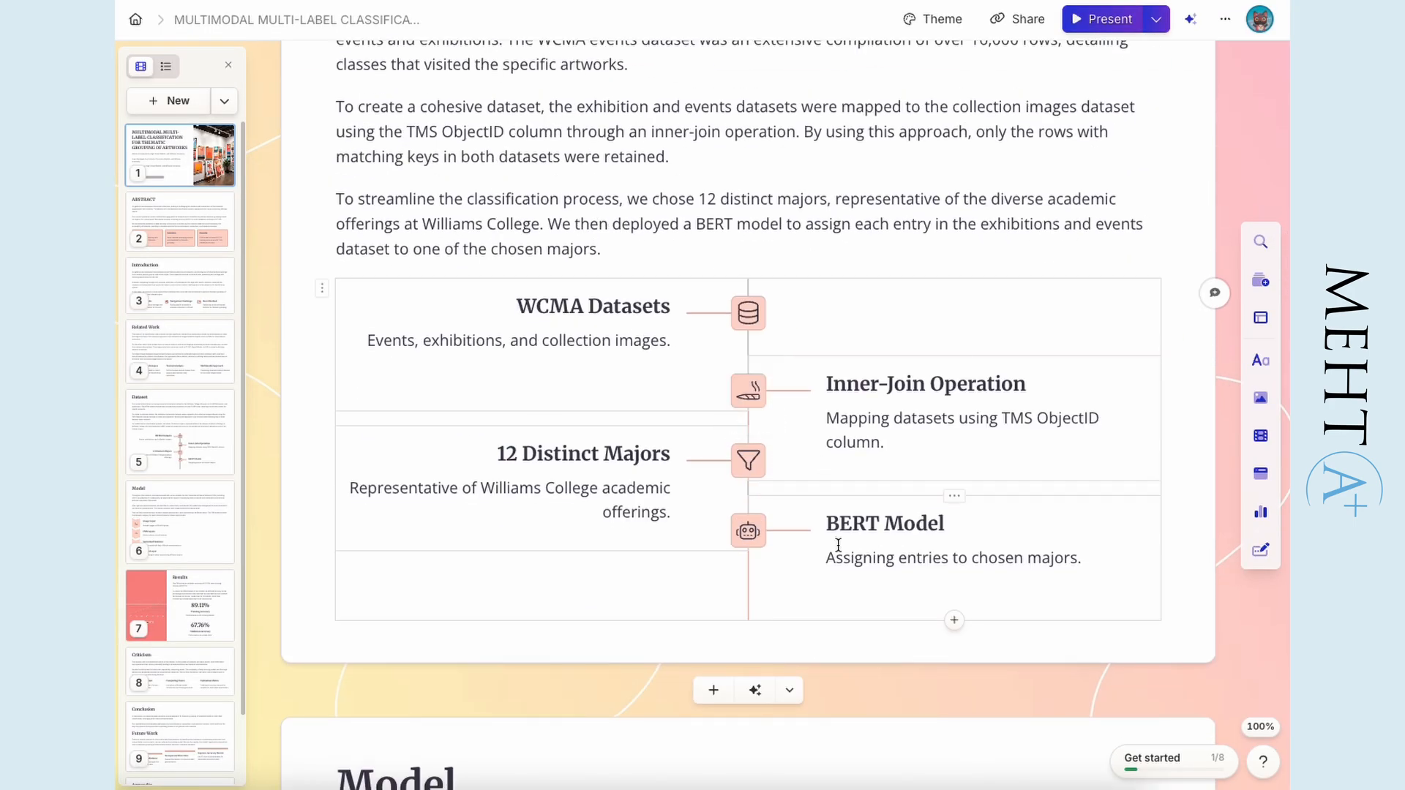
pyautogui.scroll(-15, 763, 434)
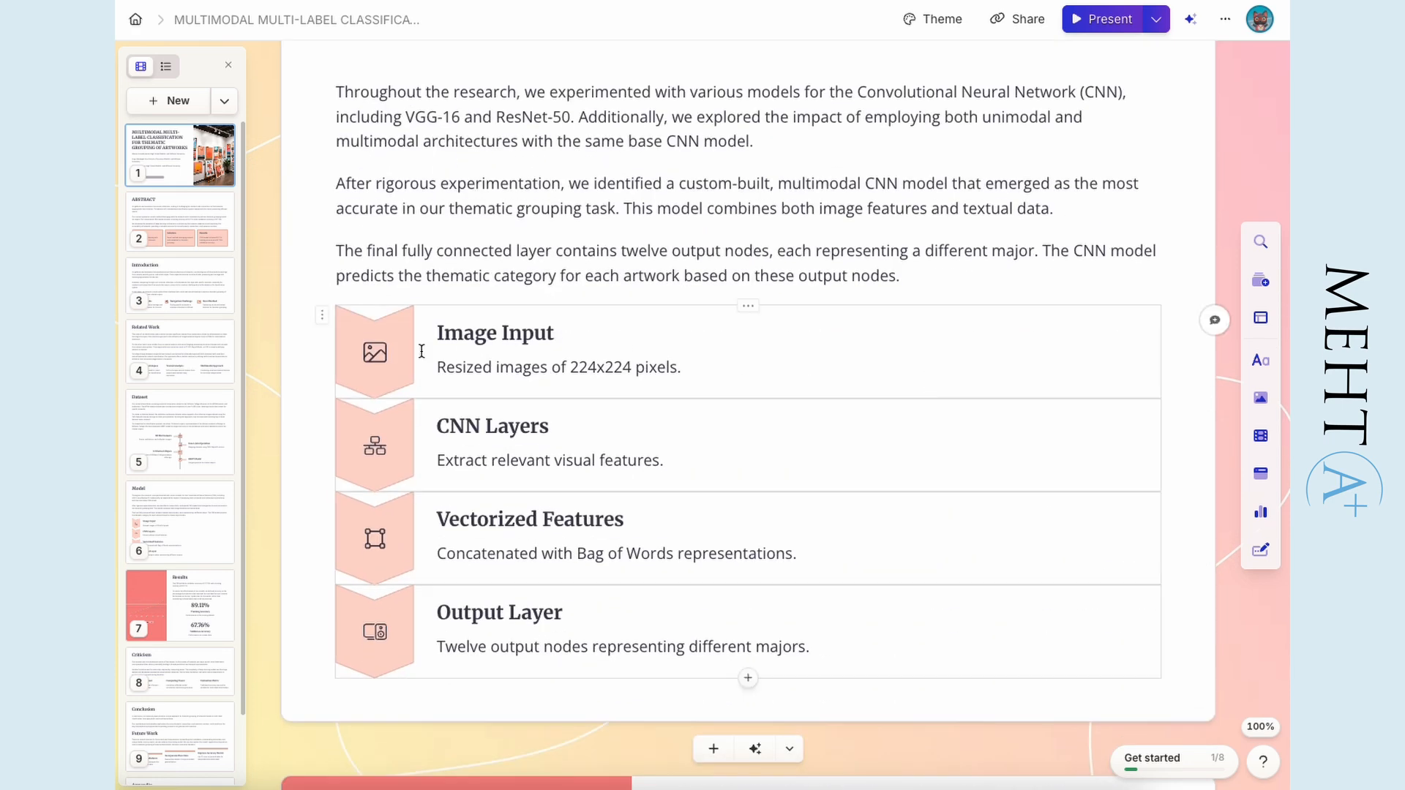
pyautogui.scroll(-3, 686, 532)
pyautogui.scroll(1, 325, 491)
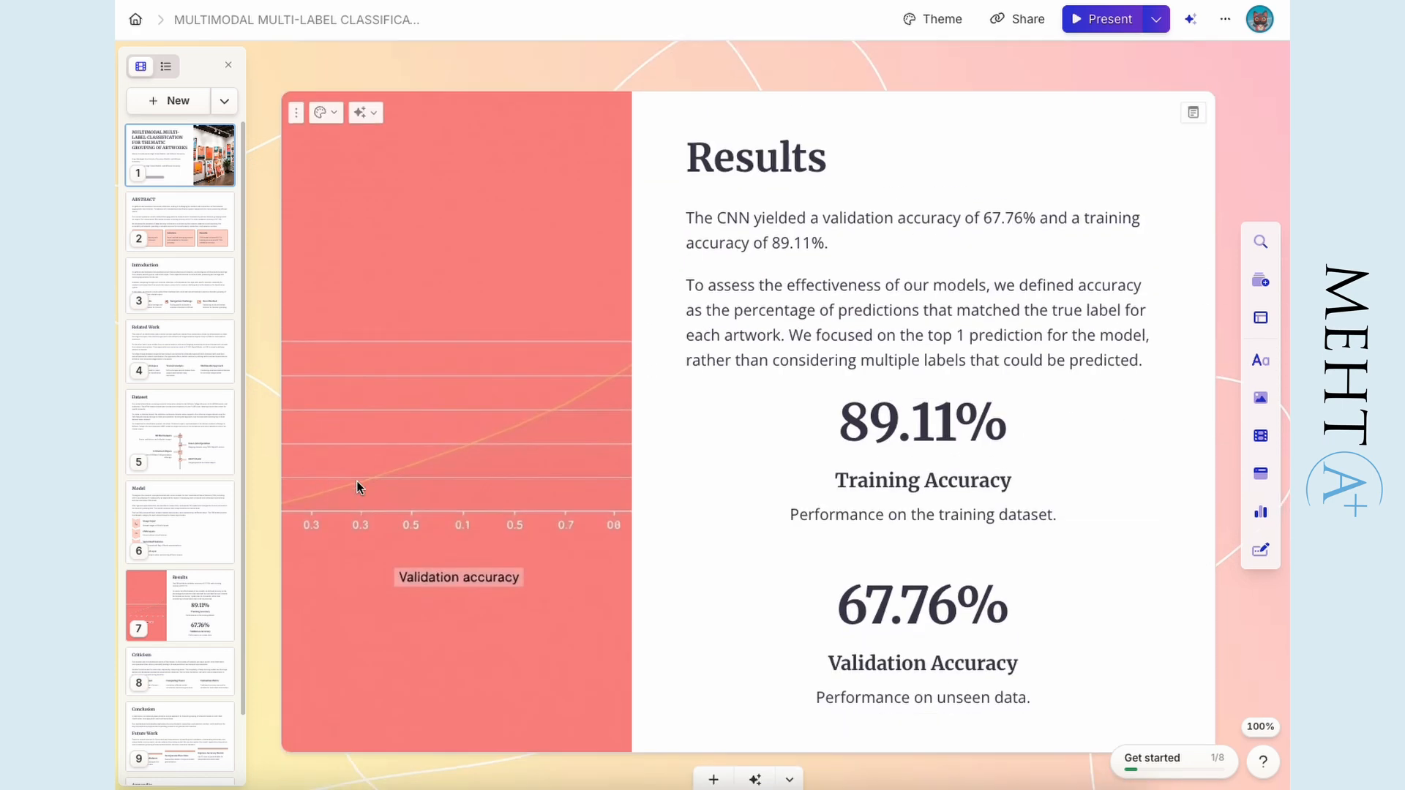
pyautogui.scroll(-1, 490, 430)
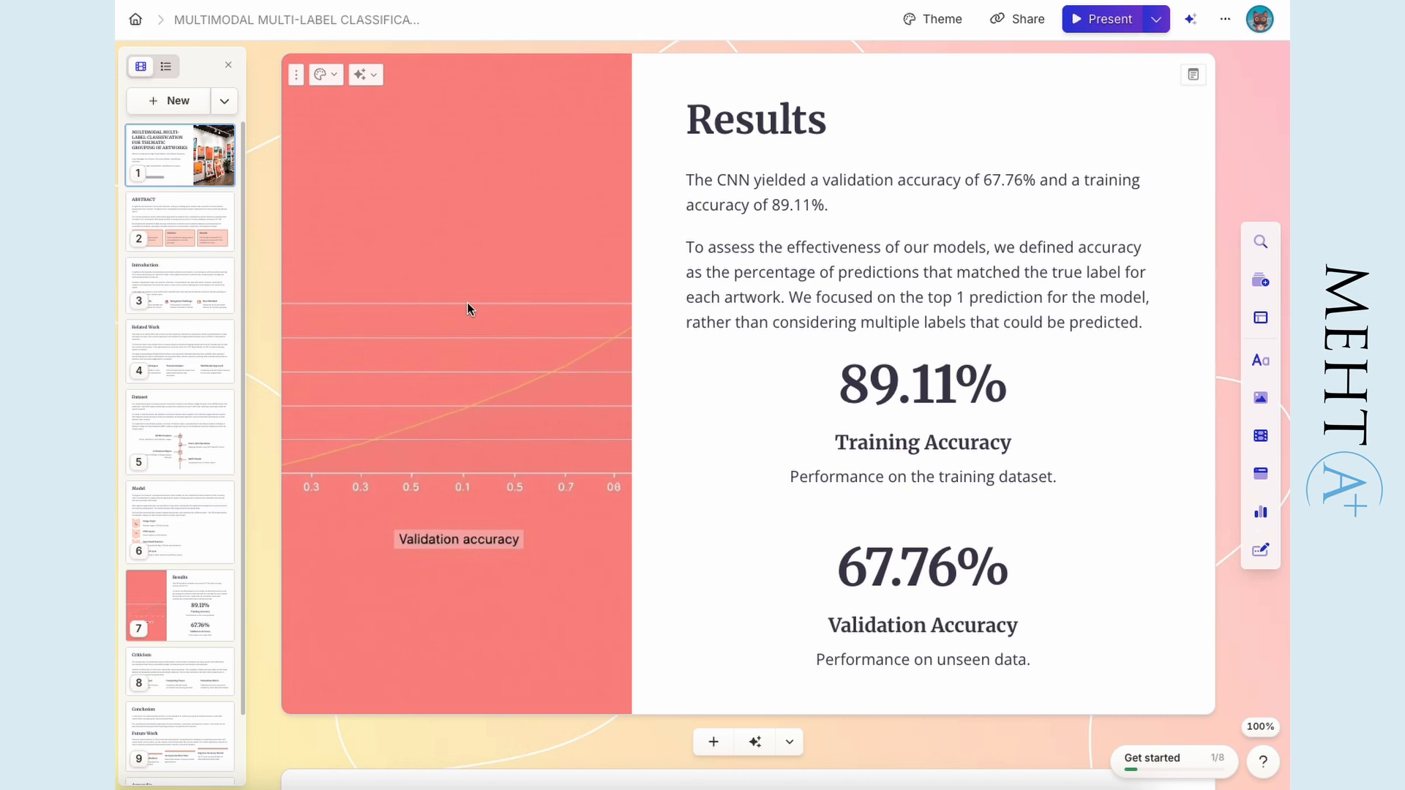
# - Check the CNN architecture figure and the results table in the original ArtMuseum.pdf on GitHub
pyautogui.scroll(-10, 518, 408)
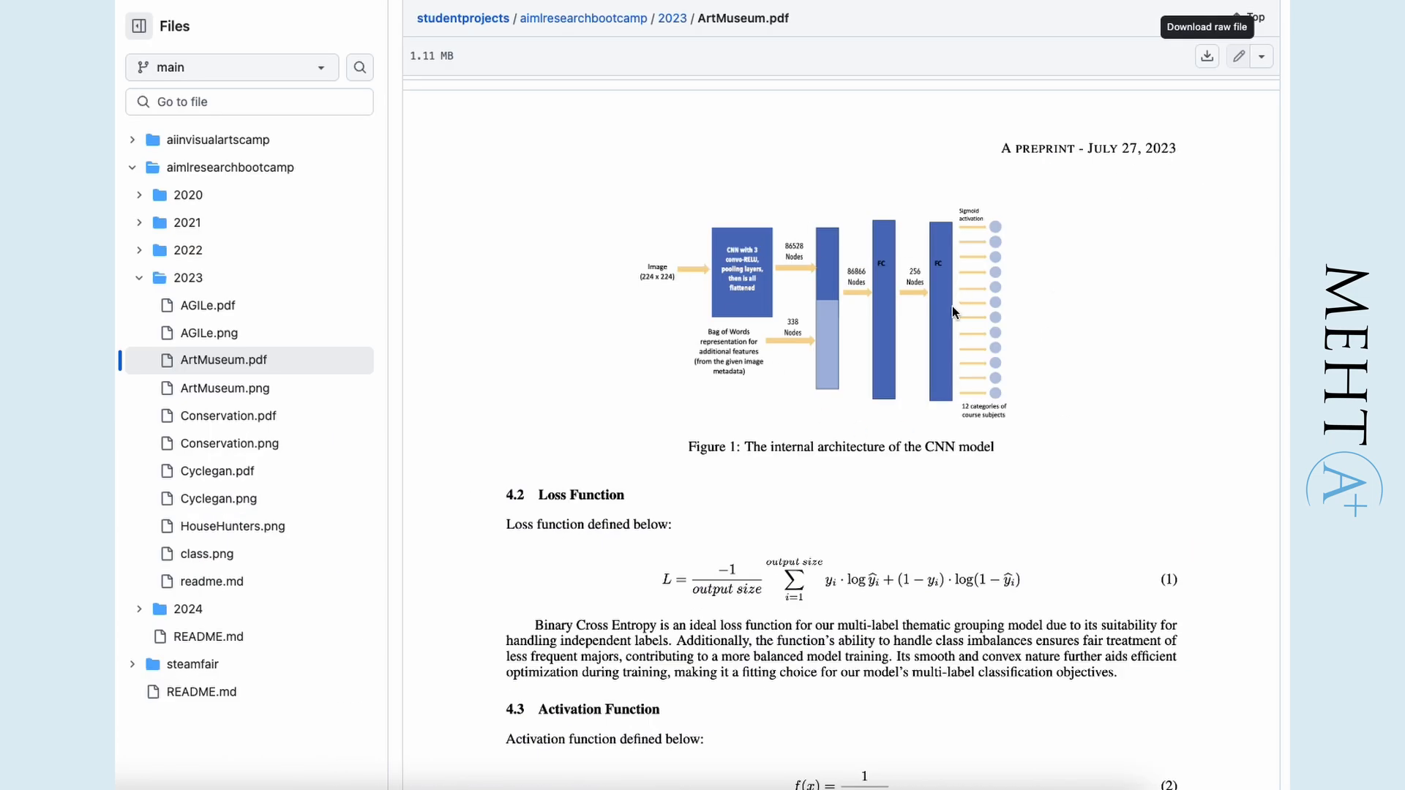
pyautogui.scroll(-6, 932, 336)
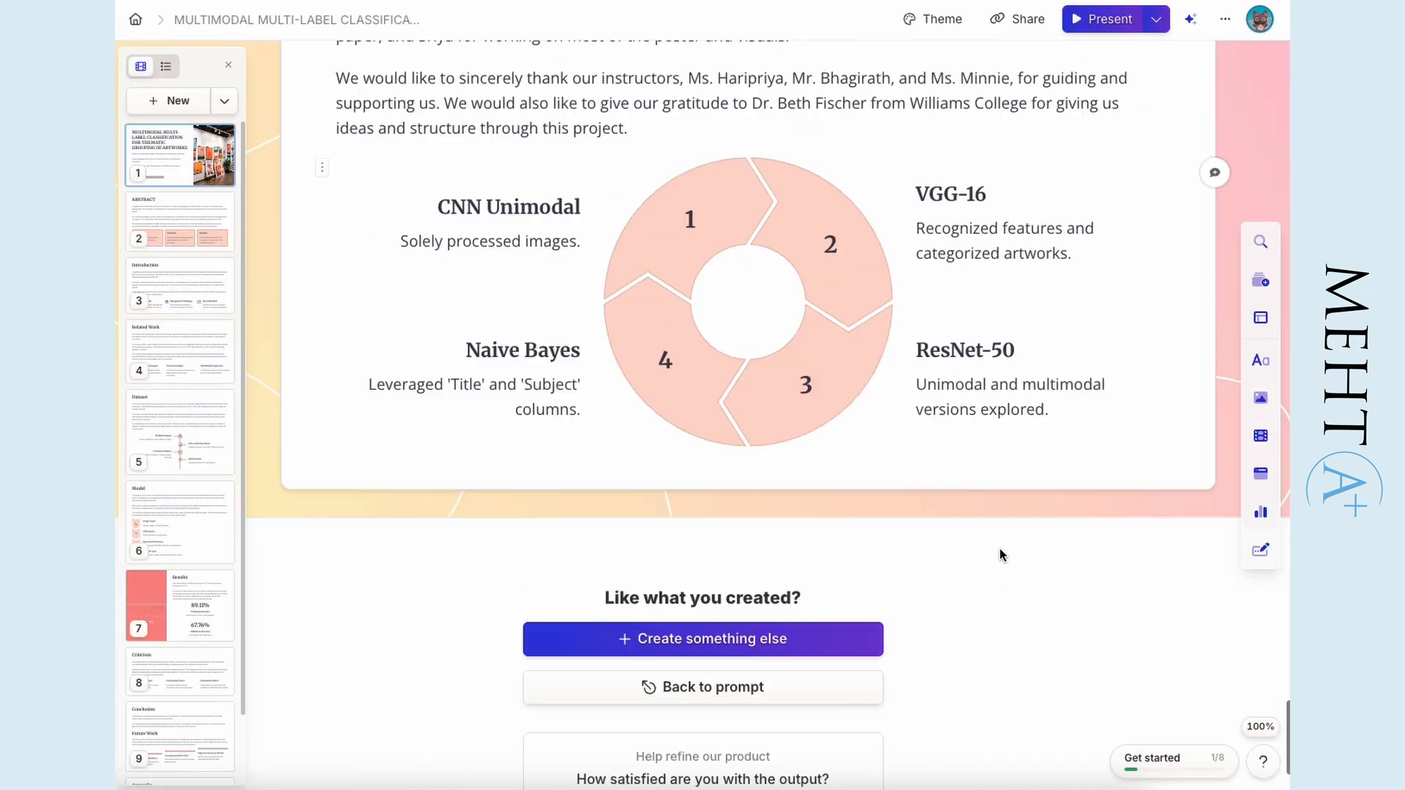
pyautogui.scroll(4, 703, 439)
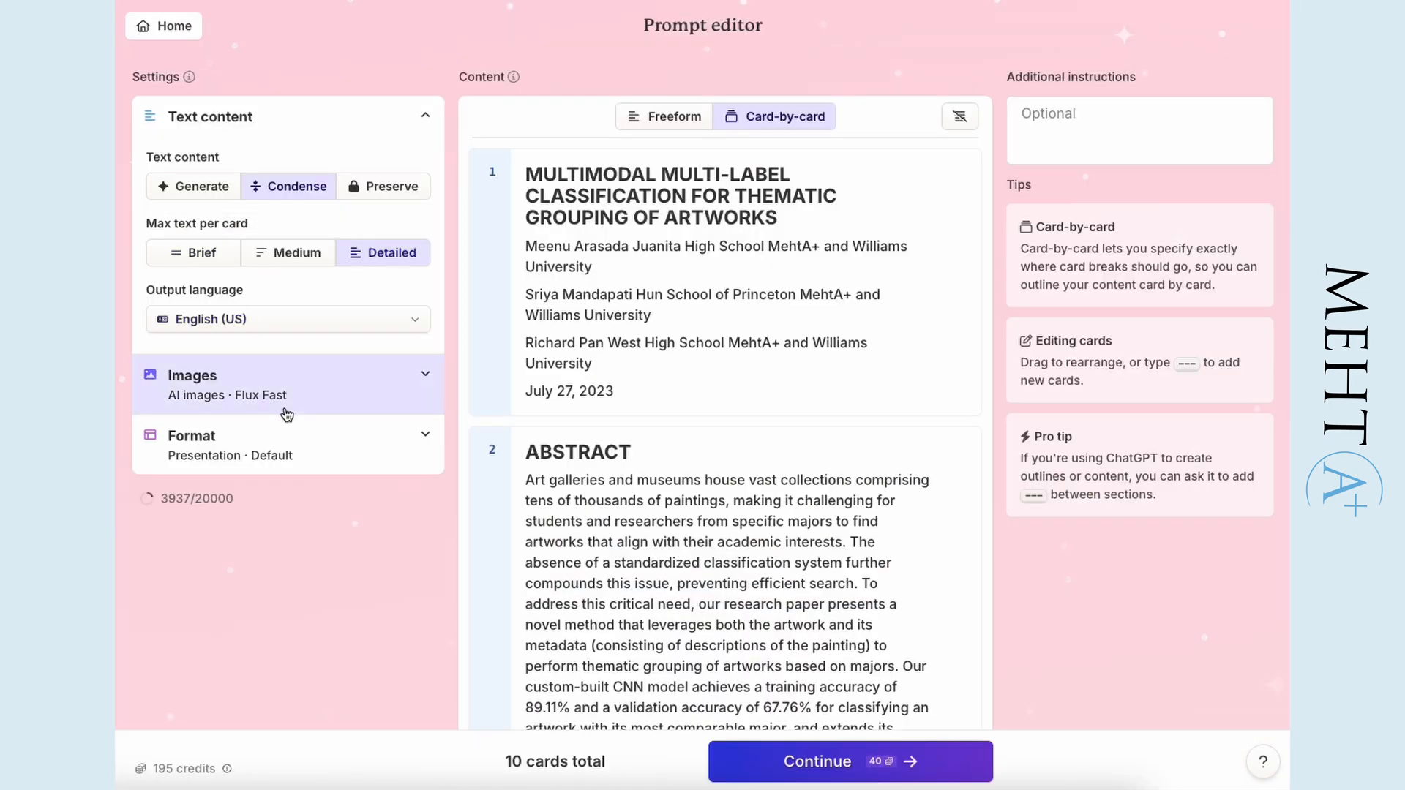
# - Set the images to placeholders and the text per card to Medium, and generate the art museum presentation again
pyautogui.click(385, 402)
pyautogui.click(358, 445)
pyautogui.scroll(-3, 322, 564)
pyautogui.click(472, 639)
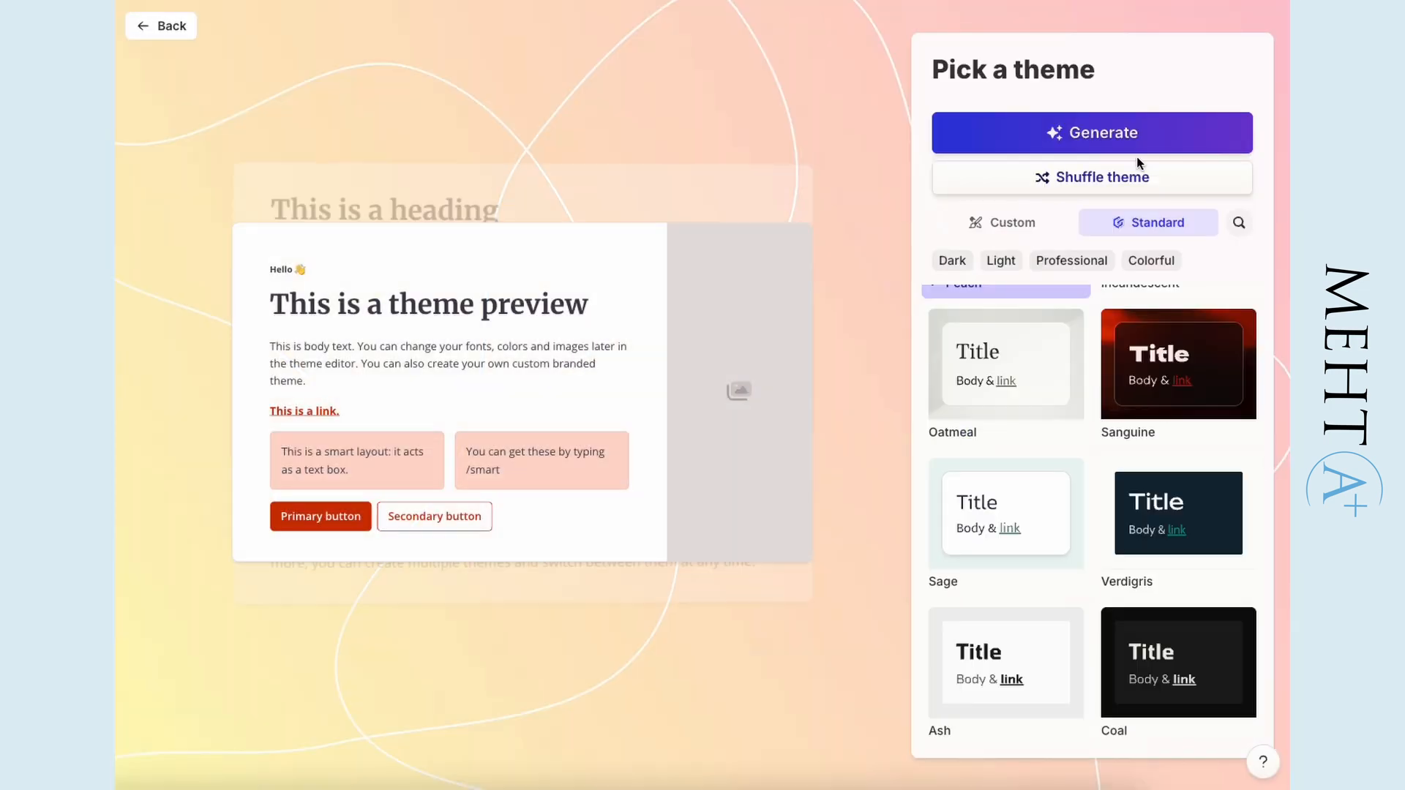
pyautogui.click(1133, 150)
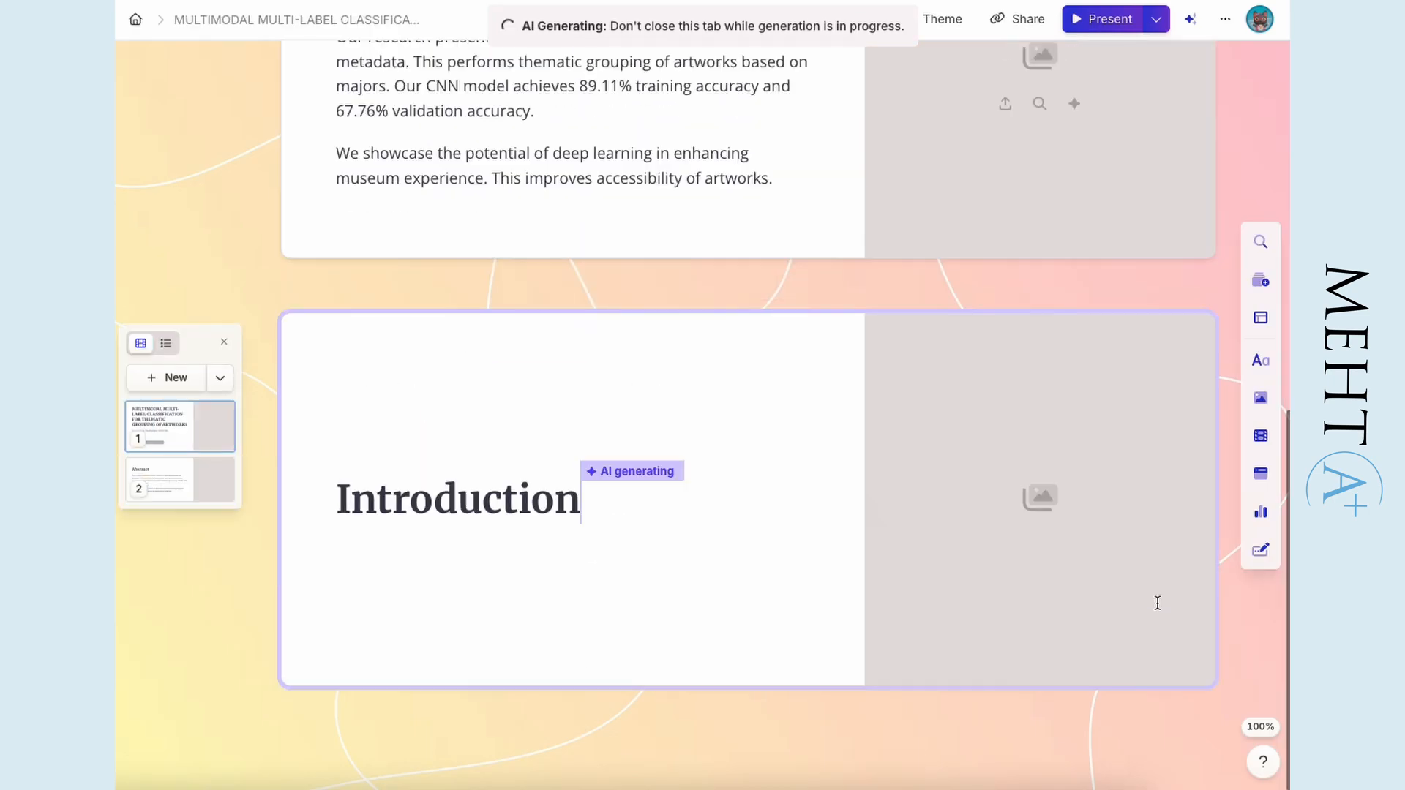
# - Look through the regenerated presentation's text, layouts and image placeholders, from the Introduction to the Conclusion and Results cards
pyautogui.scroll(-14, 1075, 556)
pyautogui.scroll(15, 562, 439)
pyautogui.scroll(-20, 745, 244)
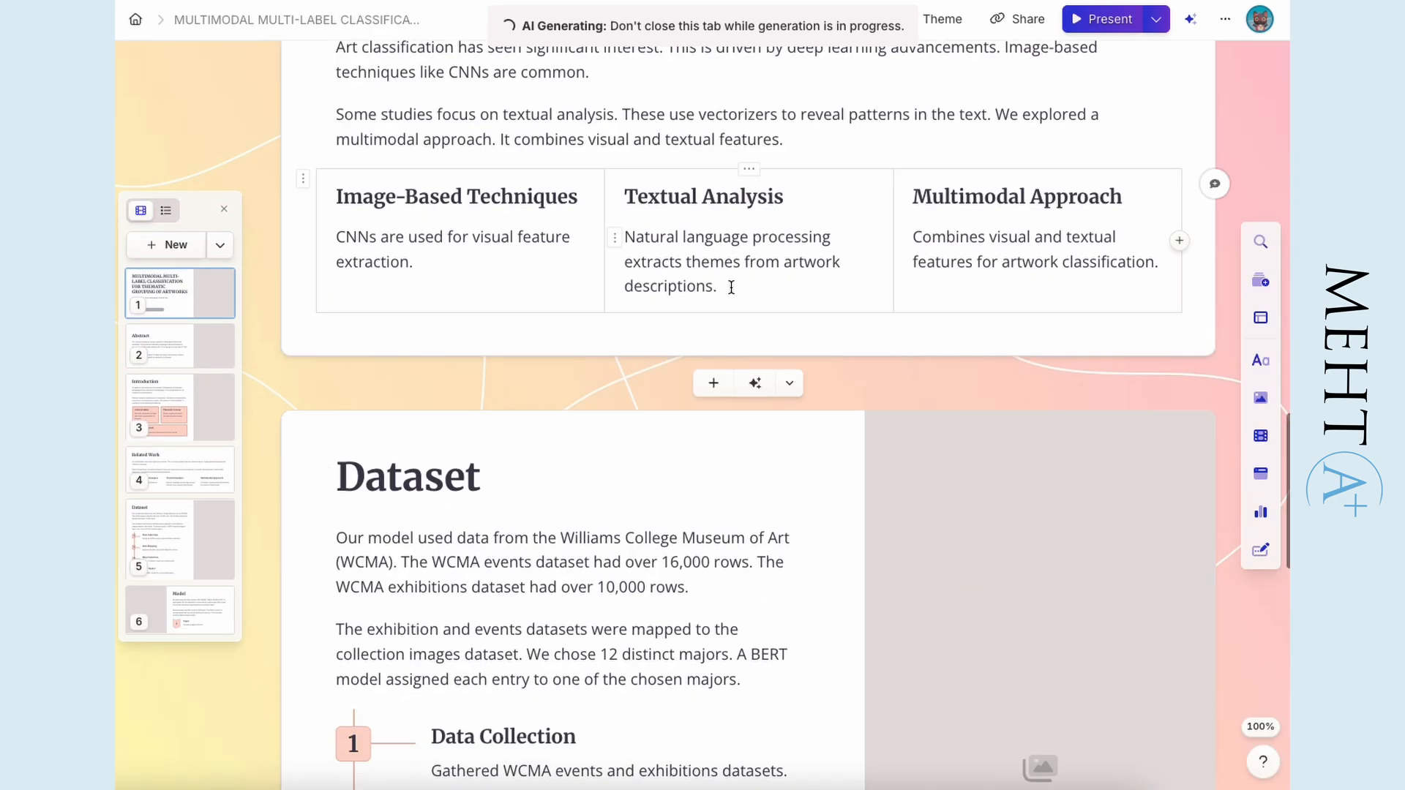
pyautogui.scroll(-20, 745, 245)
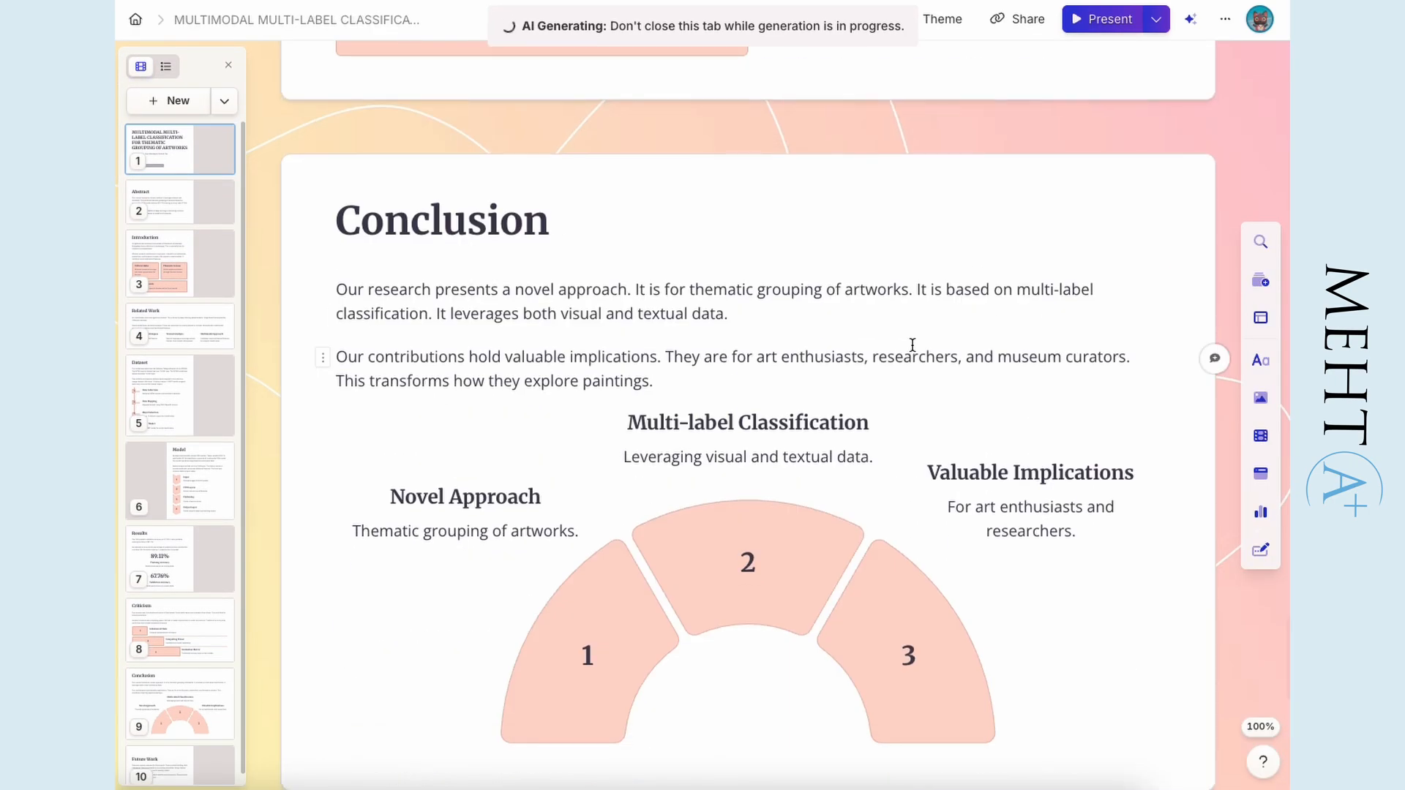
pyautogui.scroll(15, 1040, 518)
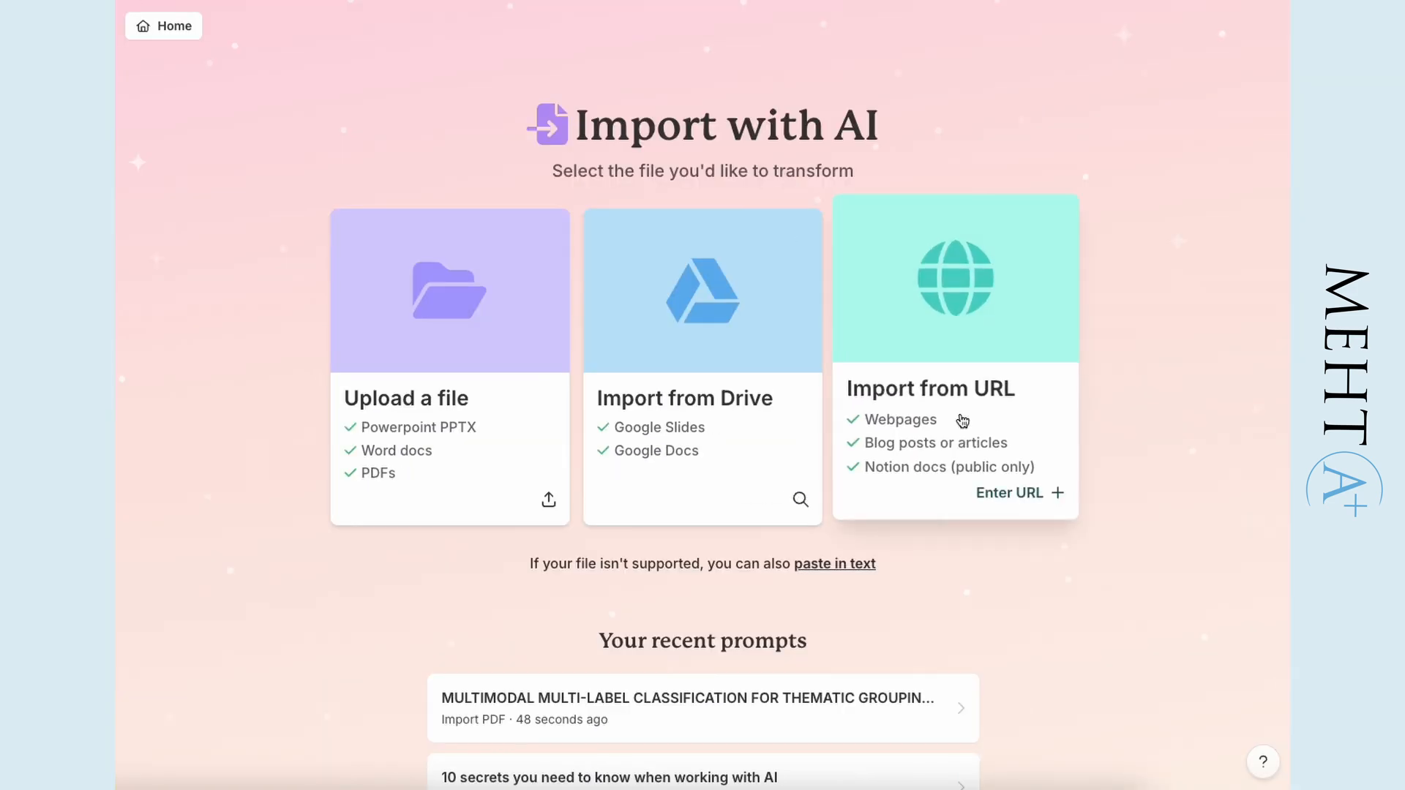
# - Start an import from a URL, and open the aimlresearchbootcamp folder page of the studentprojects repository on GitHub as its source
pyautogui.click(962, 419)
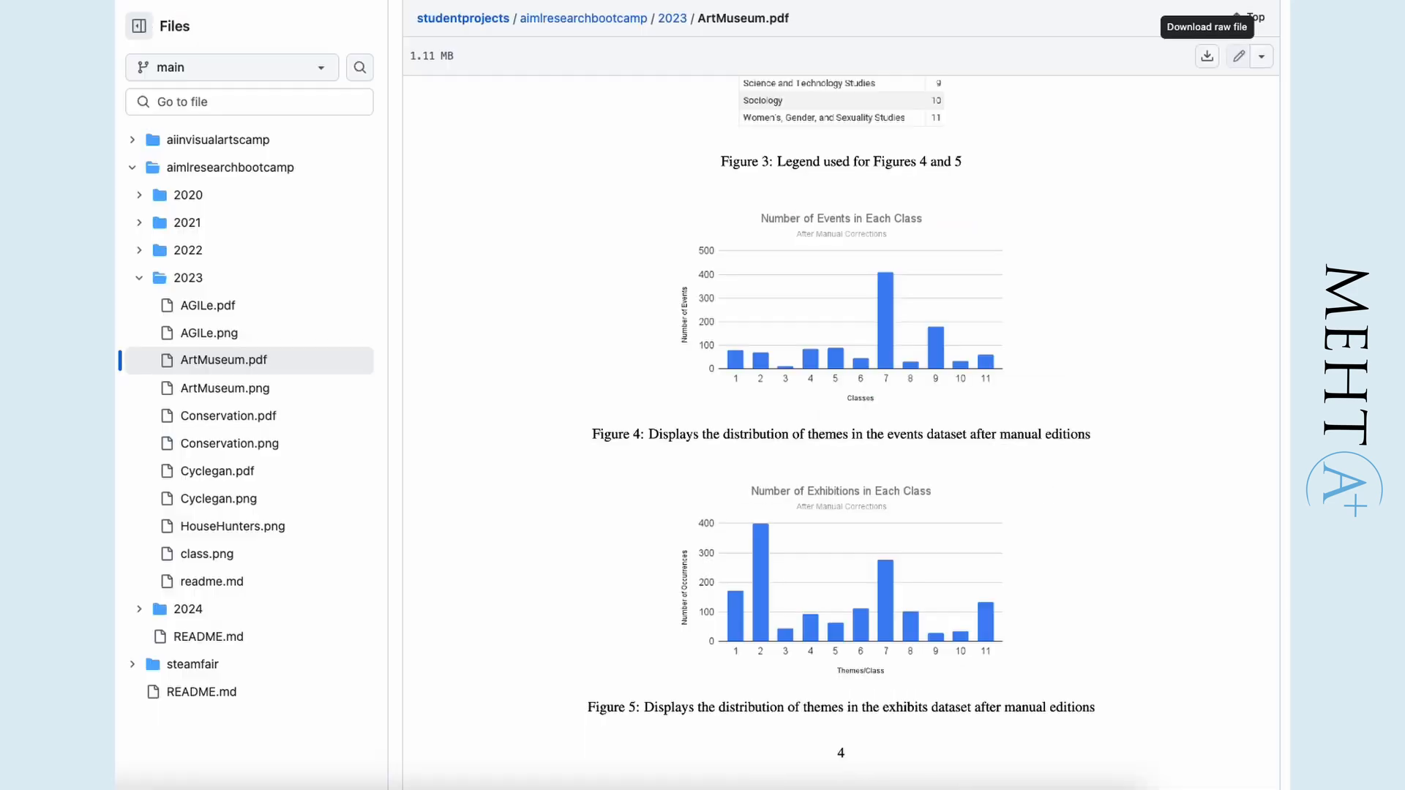
pyautogui.scroll(5, 770, 94)
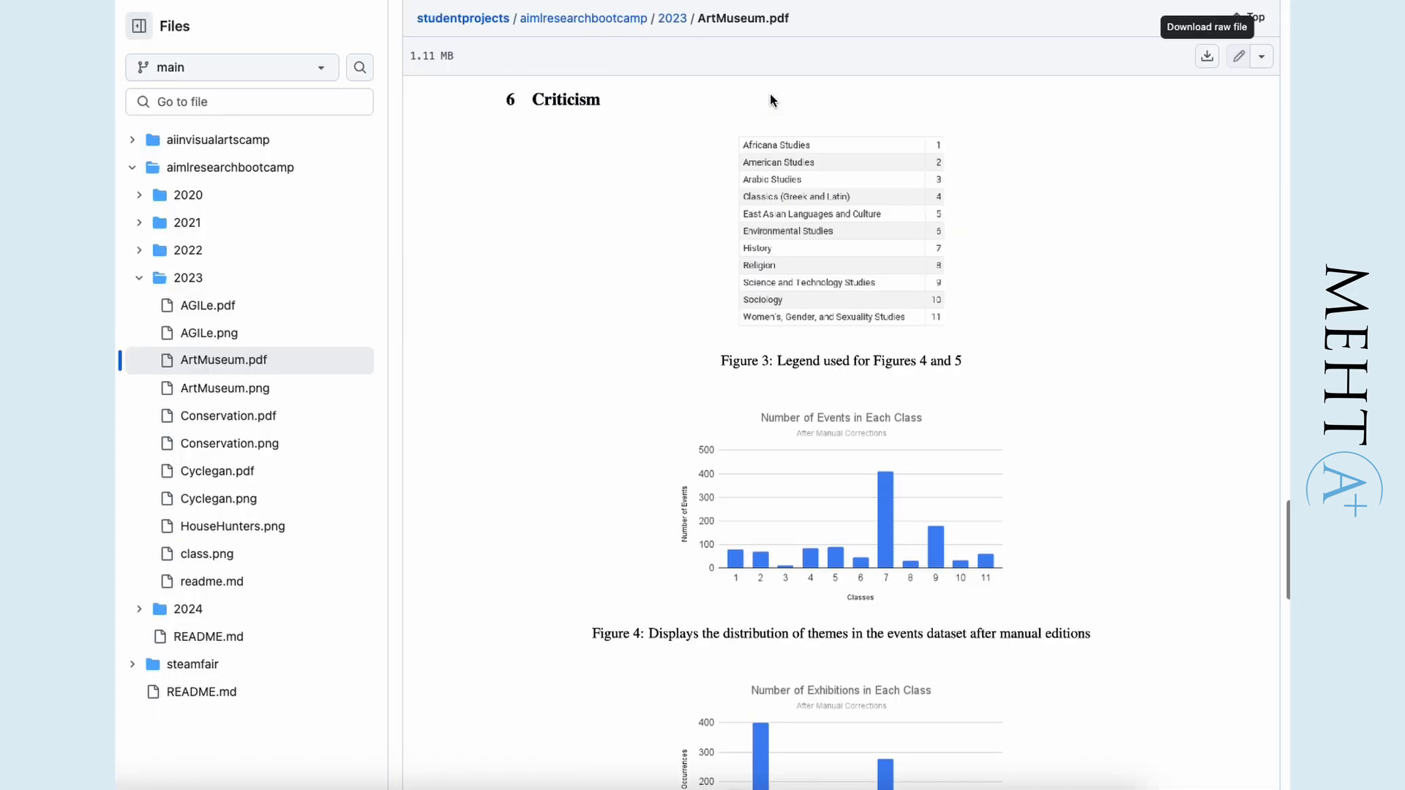
pyautogui.click(616, 21)
pyautogui.scroll(-8, 770, 237)
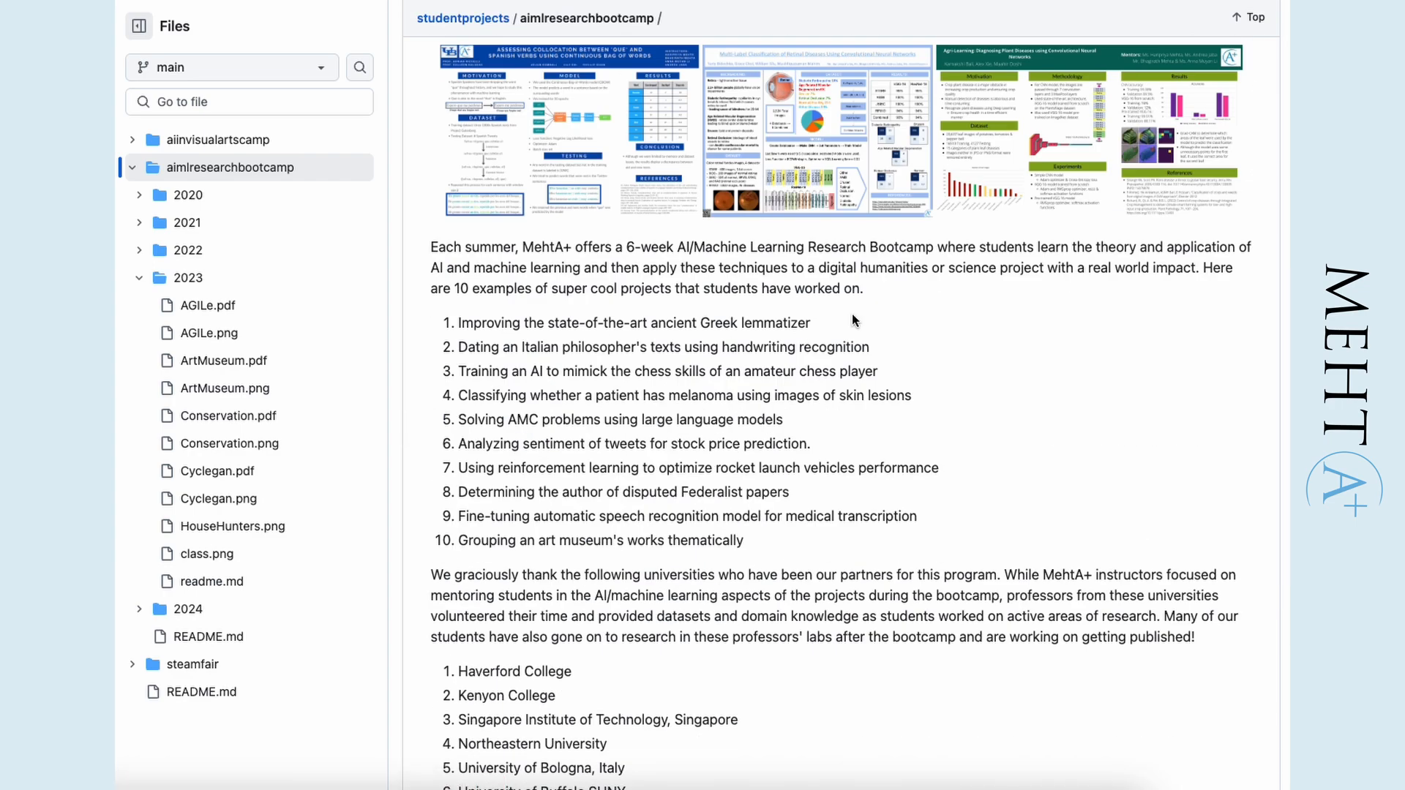
pyautogui.scroll(-6, 914, 323)
pyautogui.scroll(17, 913, 323)
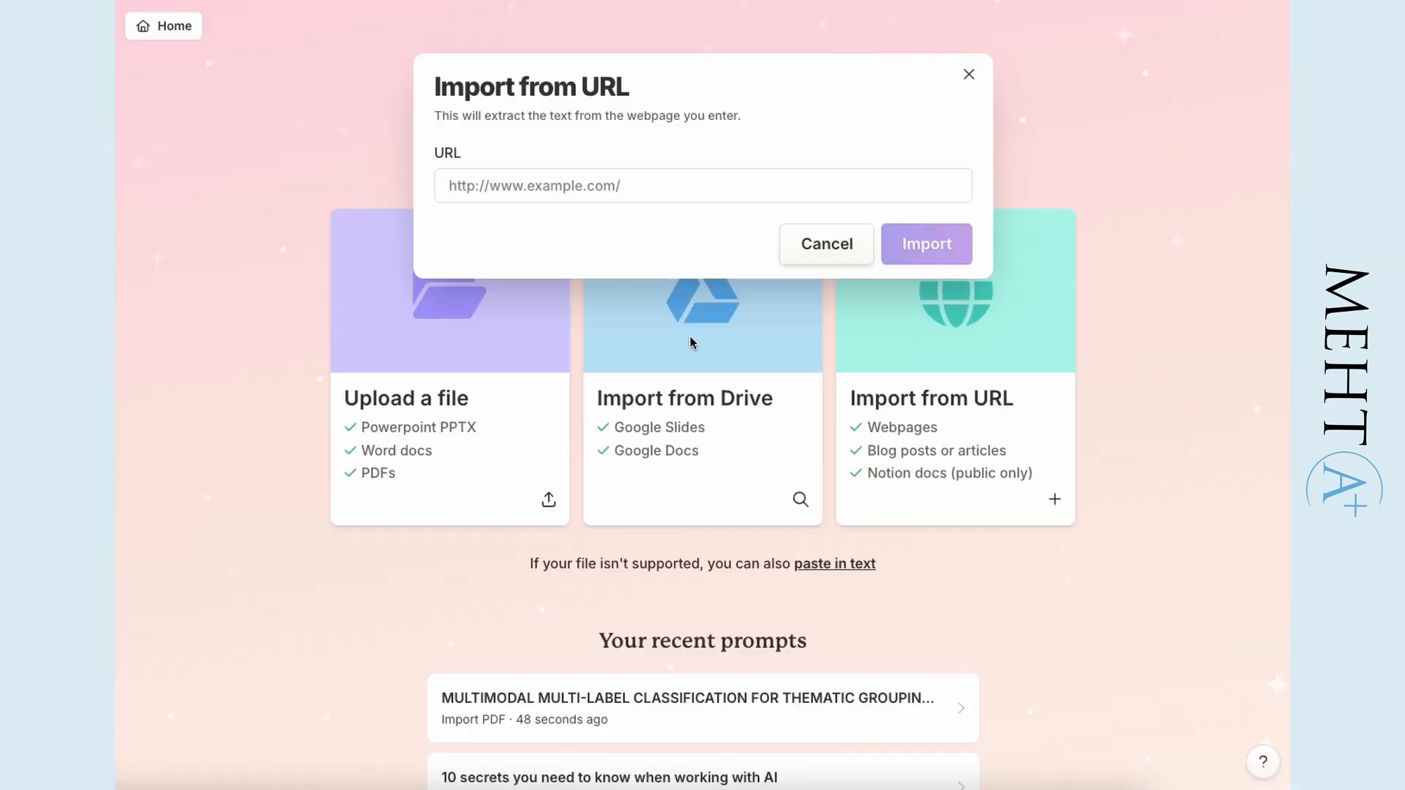
# - Import the aimlresearchbootcamp GitHub page by its URL as a presentation
pyautogui.write('https://github.com/MehtaPlusTutoring/studentprojects/tree/main/aimlresearchbootcamp')
pyautogui.click(944, 246)
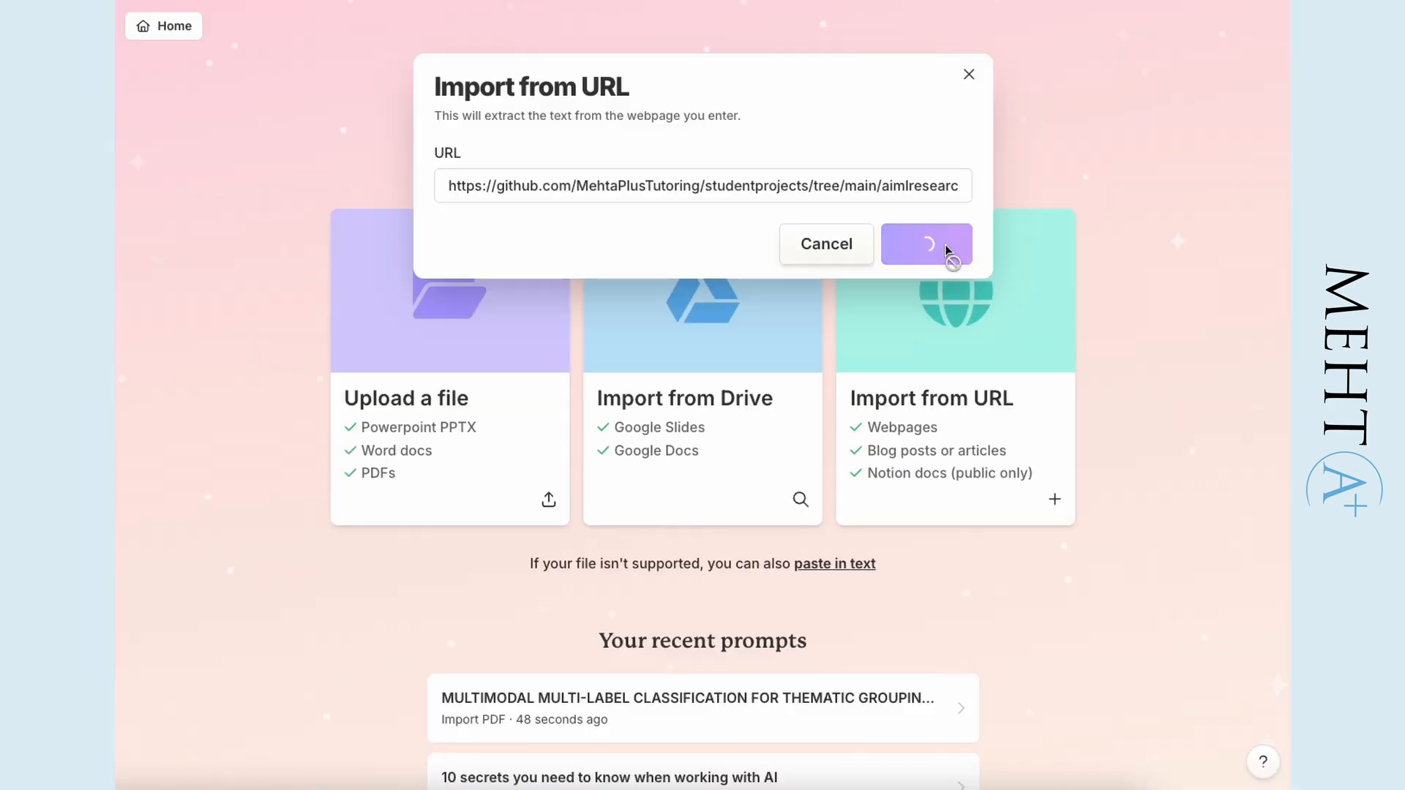
pyautogui.click(621, 459)
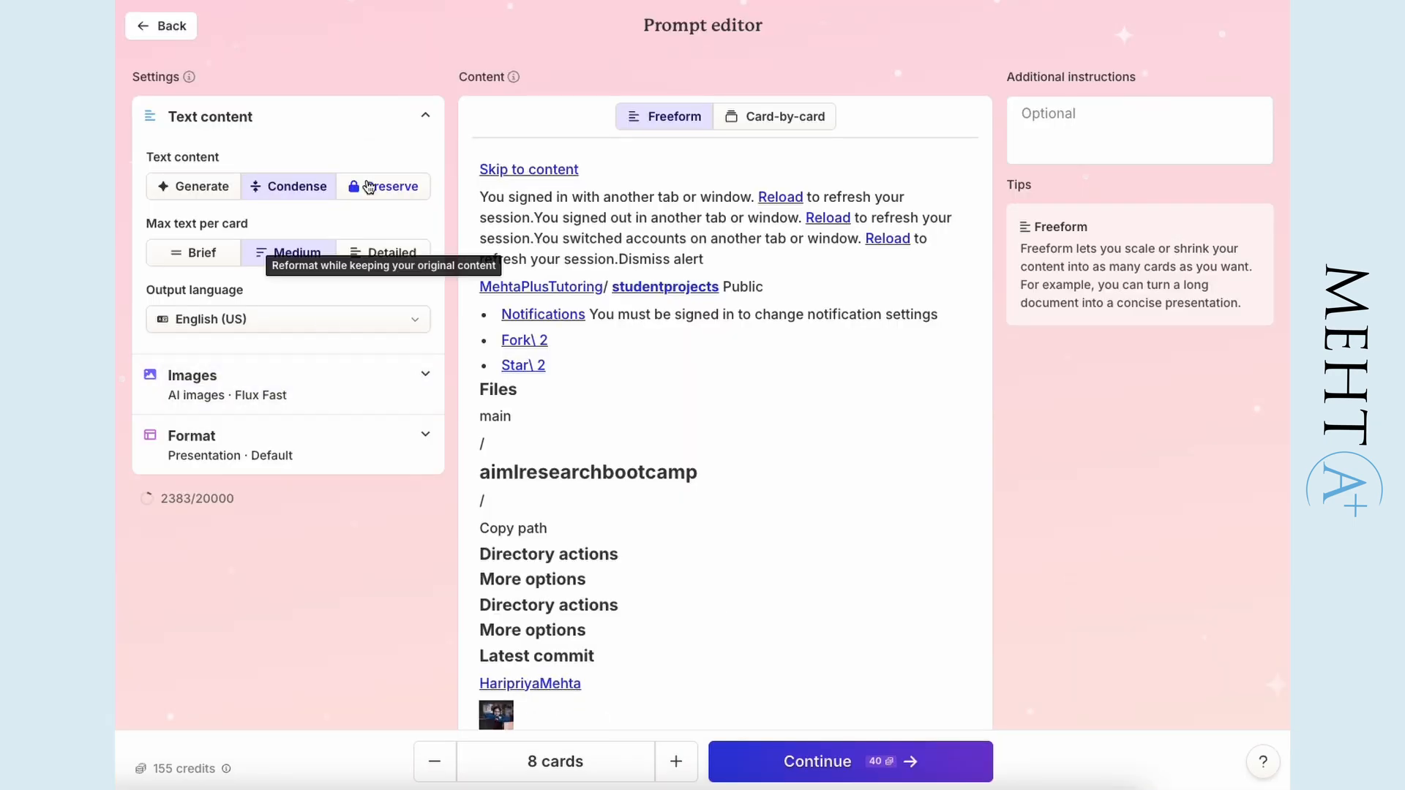
# - Review the extracted webpage text, choose the Iris theme and generate the bootcamp presentation
pyautogui.scroll(-15, 1275, 612)
pyautogui.scroll(-3, 1276, 612)
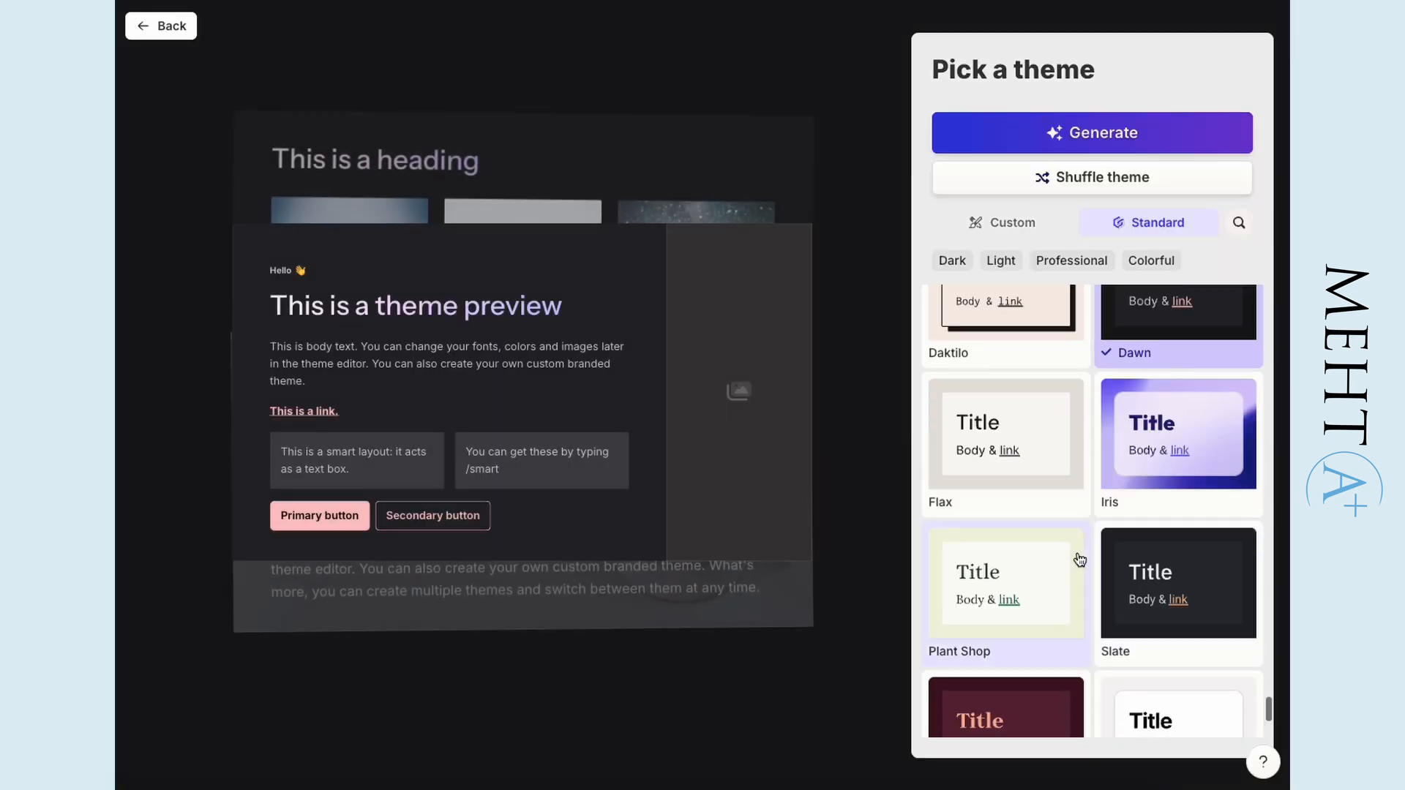
pyautogui.scroll(-5, 1084, 558)
pyautogui.scroll(3, 1098, 559)
pyautogui.click(1182, 424)
pyautogui.click(1015, 139)
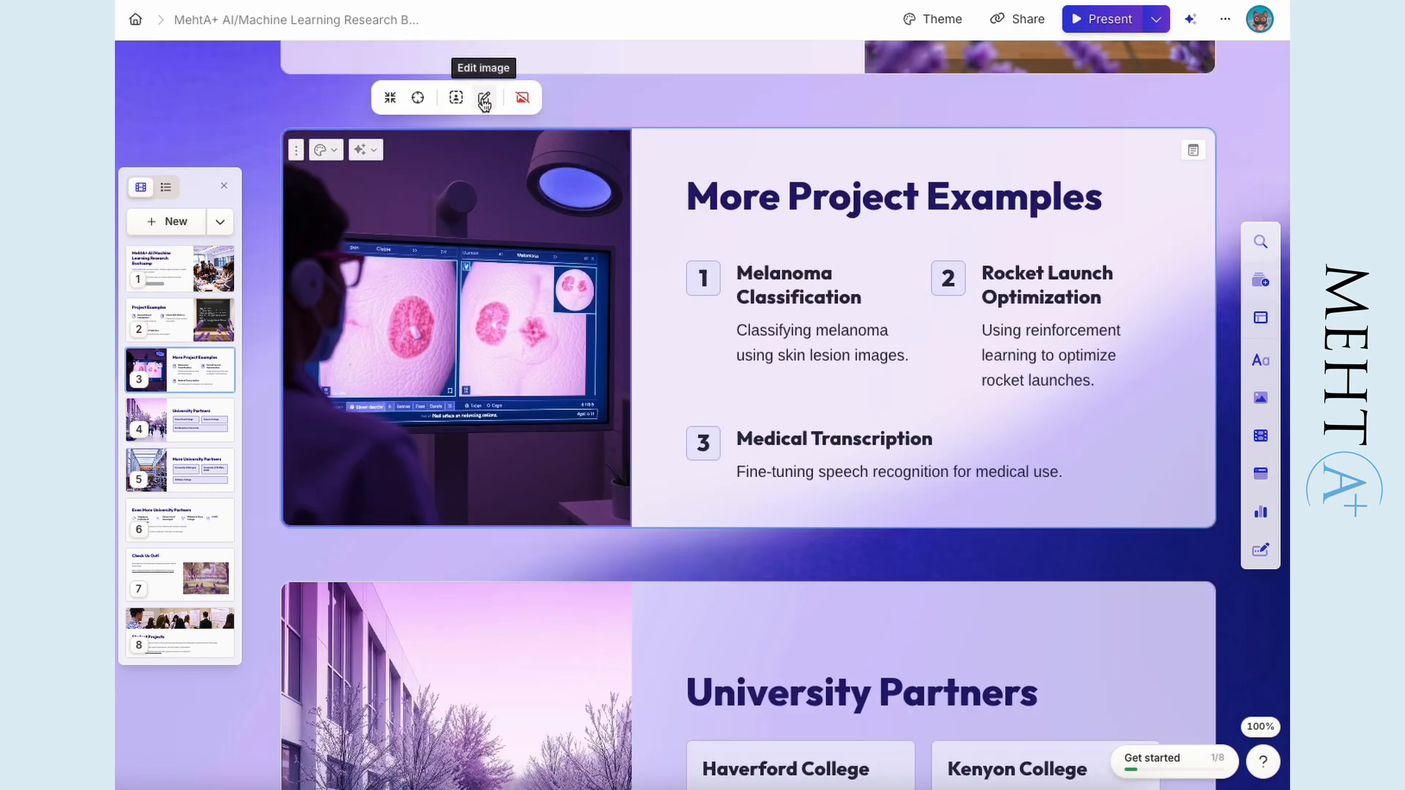
# - Examine the media source options for the More Project Examples image, including image upload or URL, and close them
pyautogui.click(484, 99)
pyautogui.click(1171, 84)
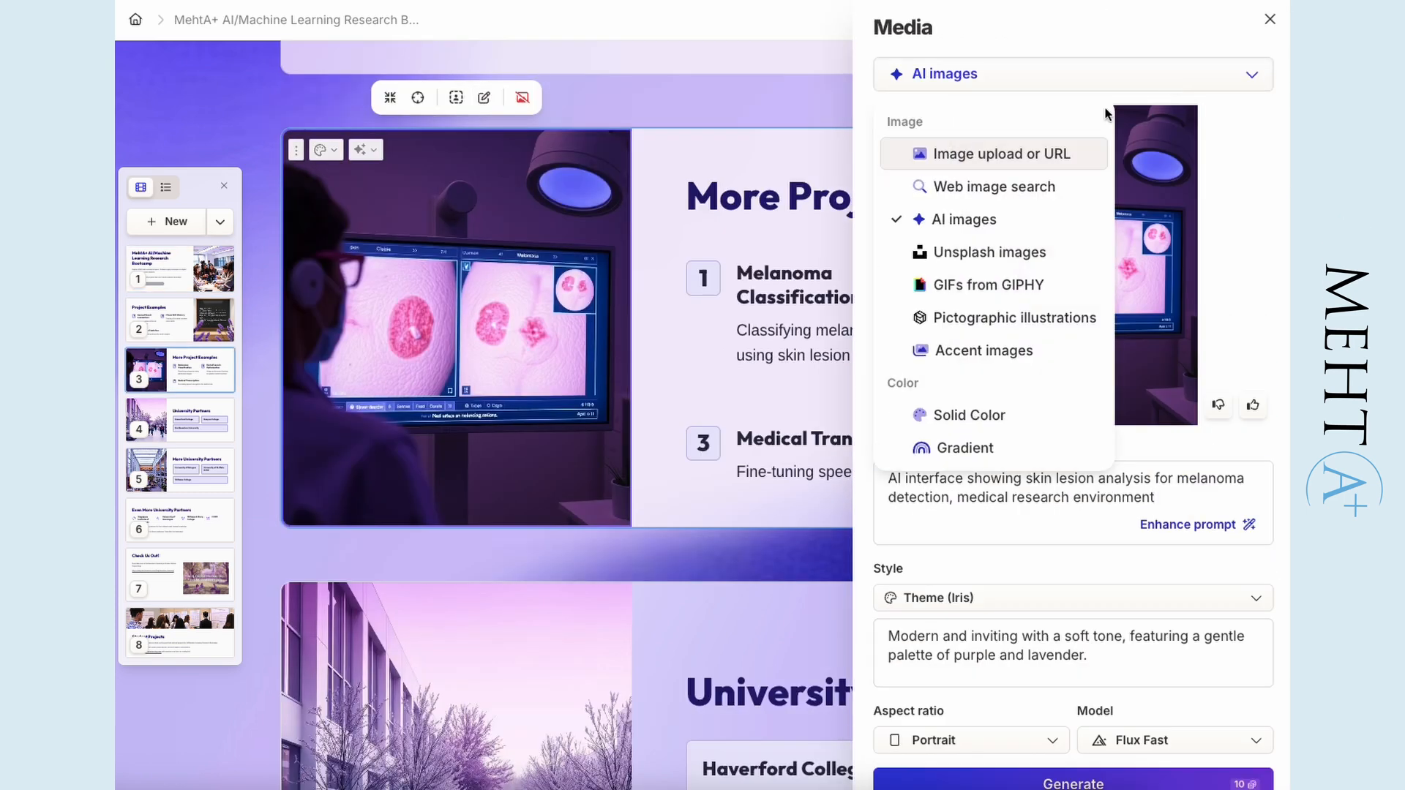
pyautogui.click(996, 157)
pyautogui.click(1270, 20)
# - Look through the bootcamp presentation's university partner cards and the cards that follow them
pyautogui.scroll(-5, 825, 558)
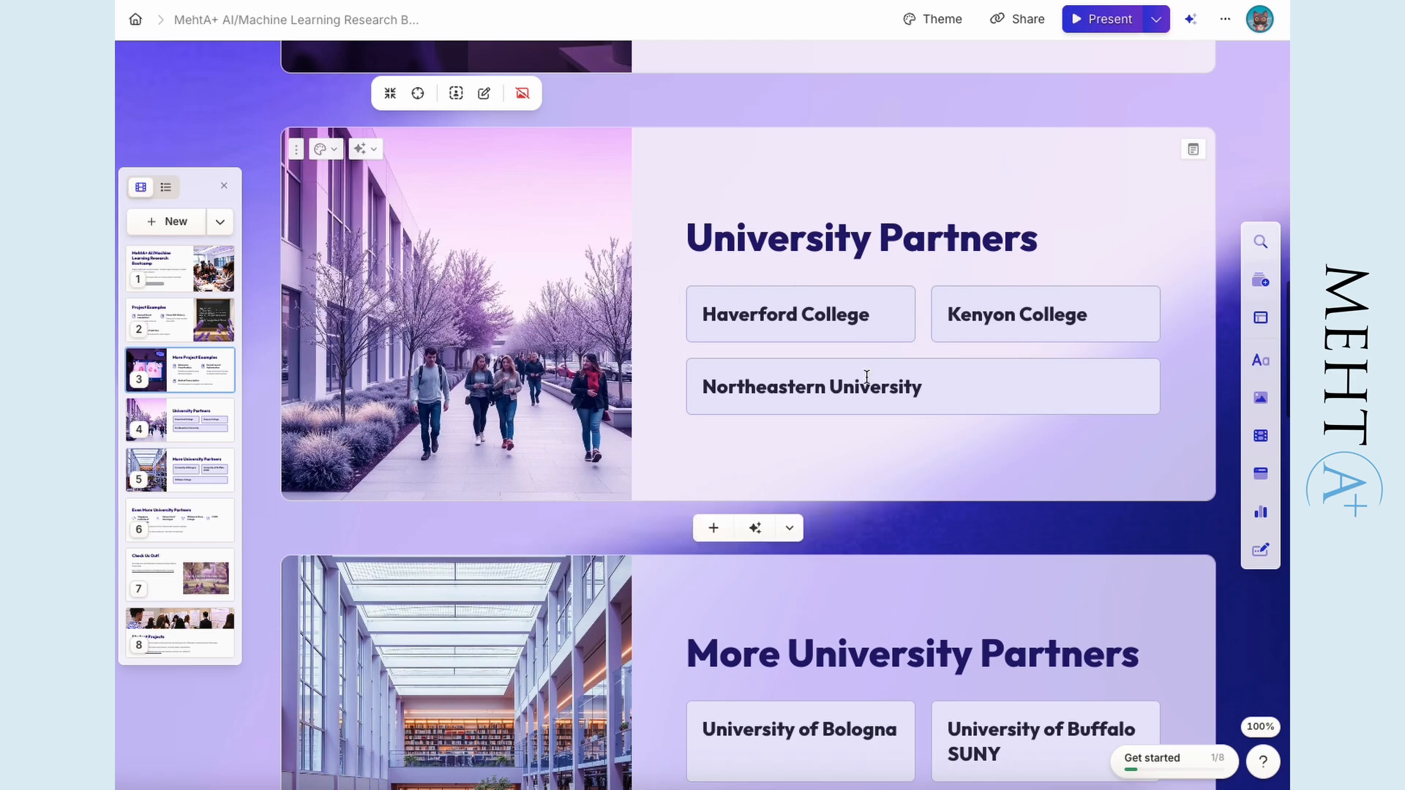
pyautogui.scroll(-3, 875, 527)
pyautogui.scroll(-6, 920, 469)
pyautogui.scroll(8, 919, 470)
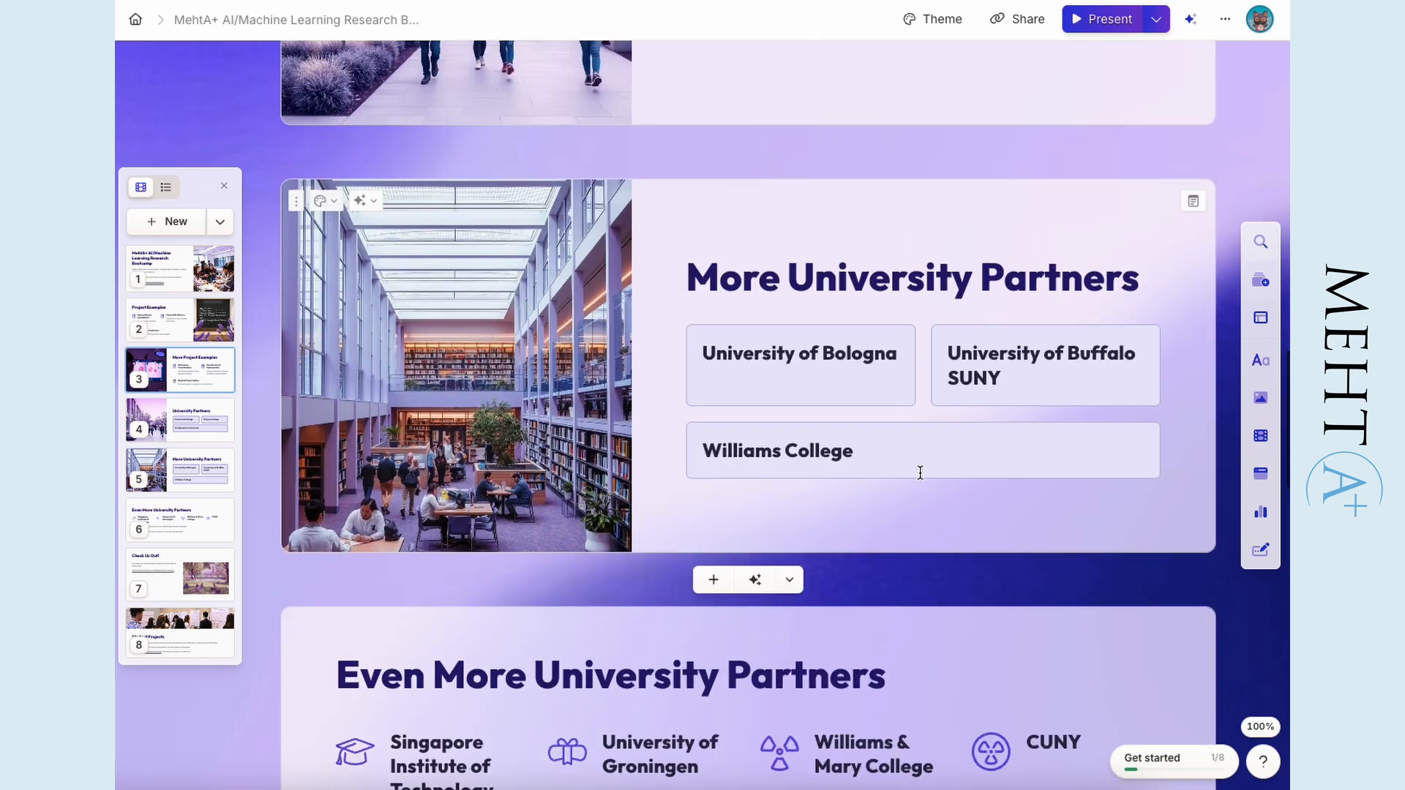
pyautogui.scroll(-4, 878, 266)
pyautogui.scroll(-5, 843, 402)
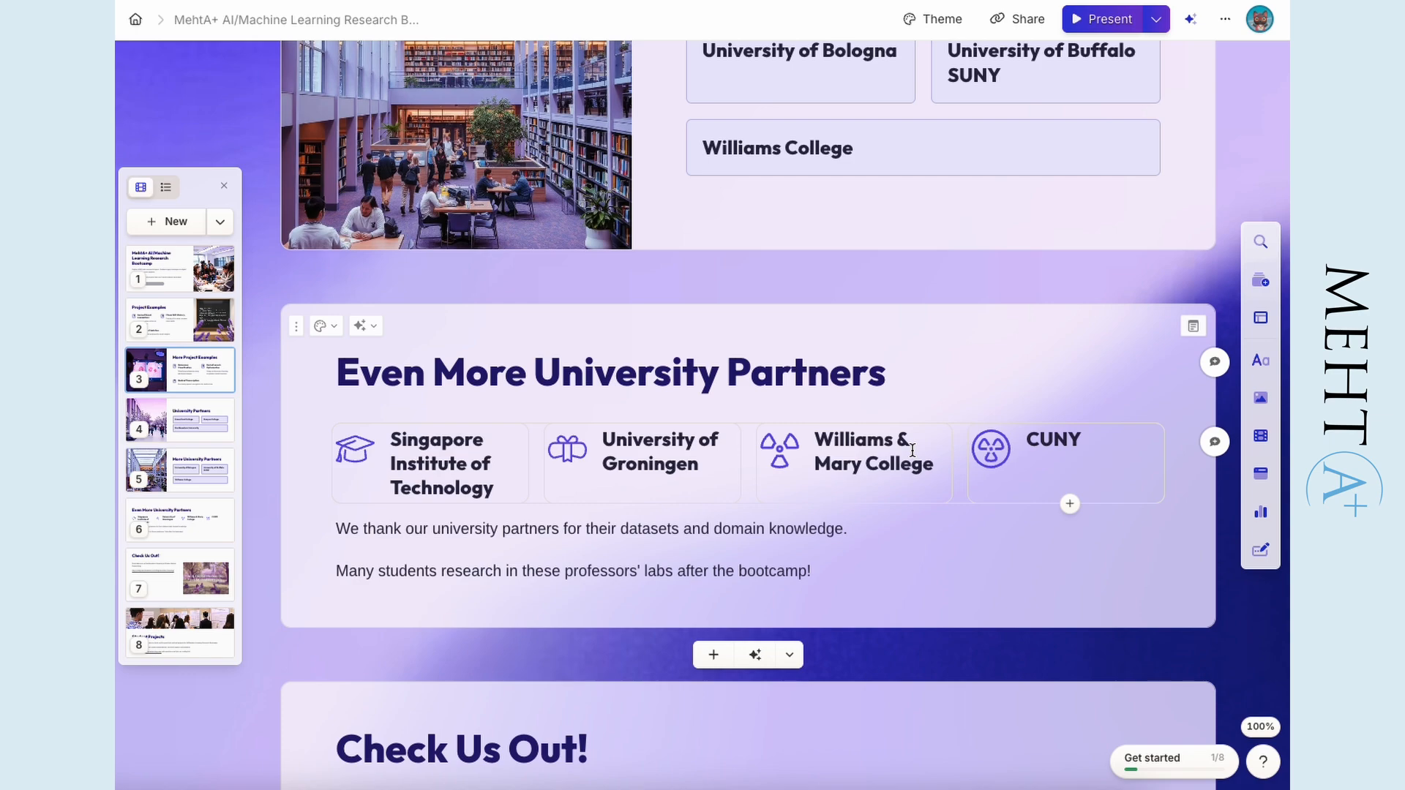
pyautogui.scroll(-14, 912, 450)
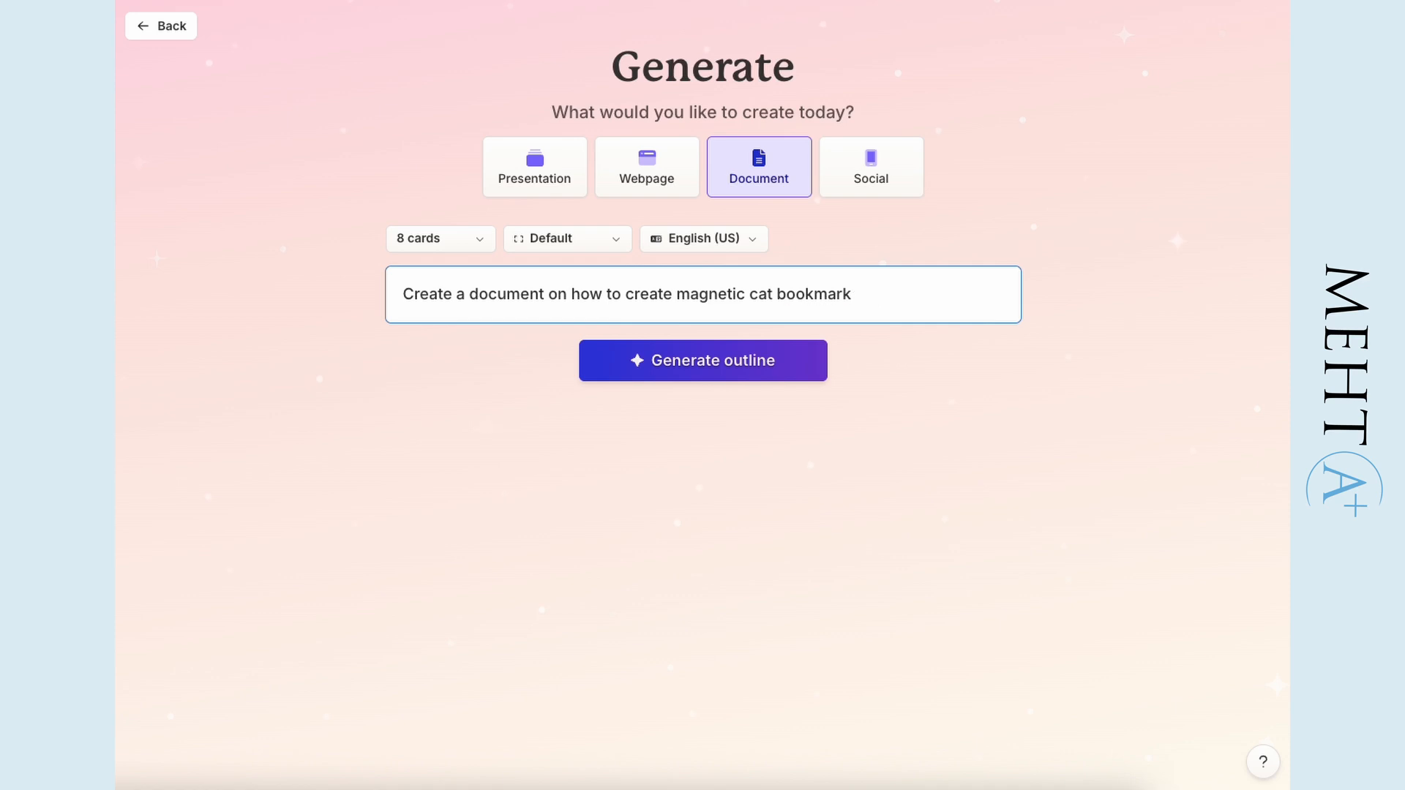
# - Generate the outline and 8-card document on how to create magnetic cat bookmarks, and open the document's sharing options
pyautogui.click(689, 379)
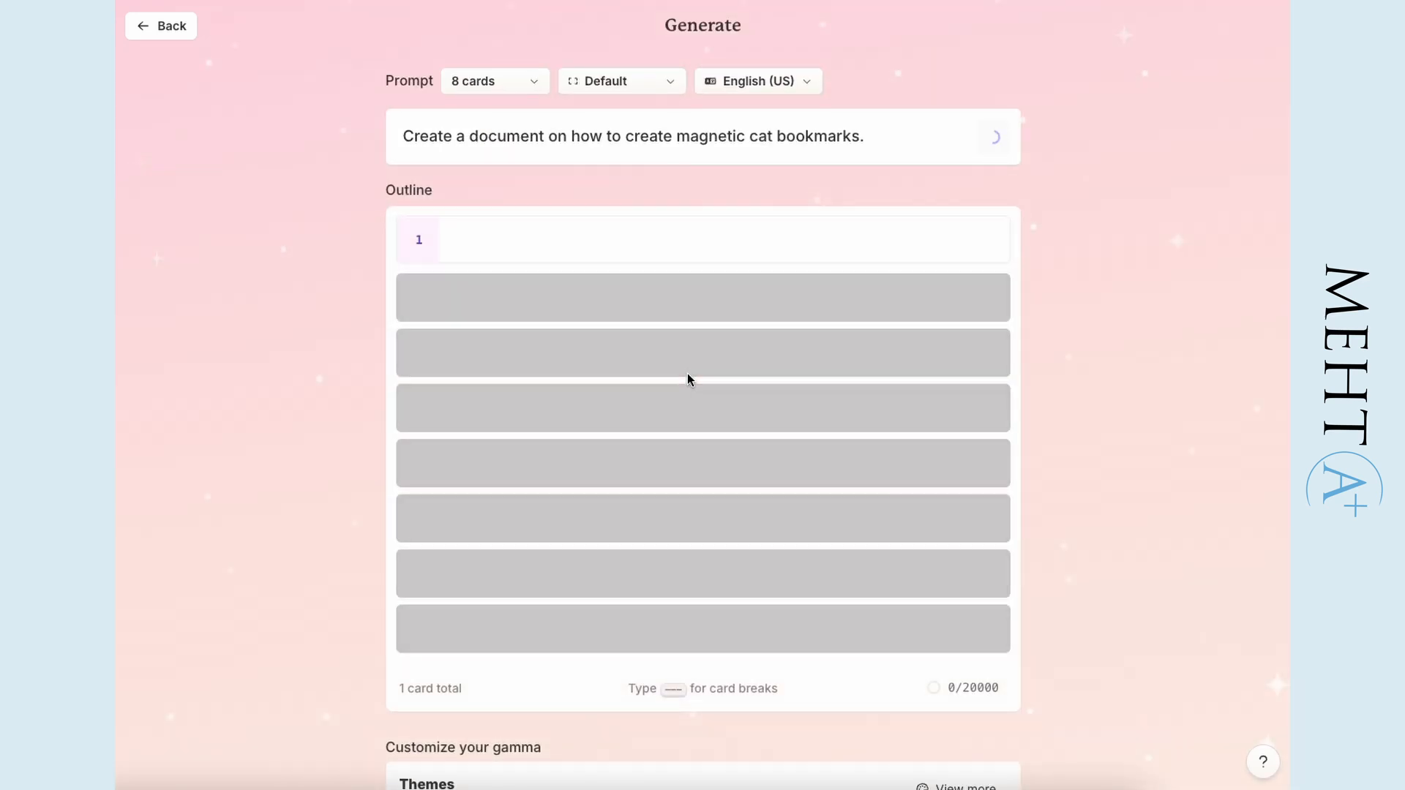
pyautogui.scroll(-7, 688, 379)
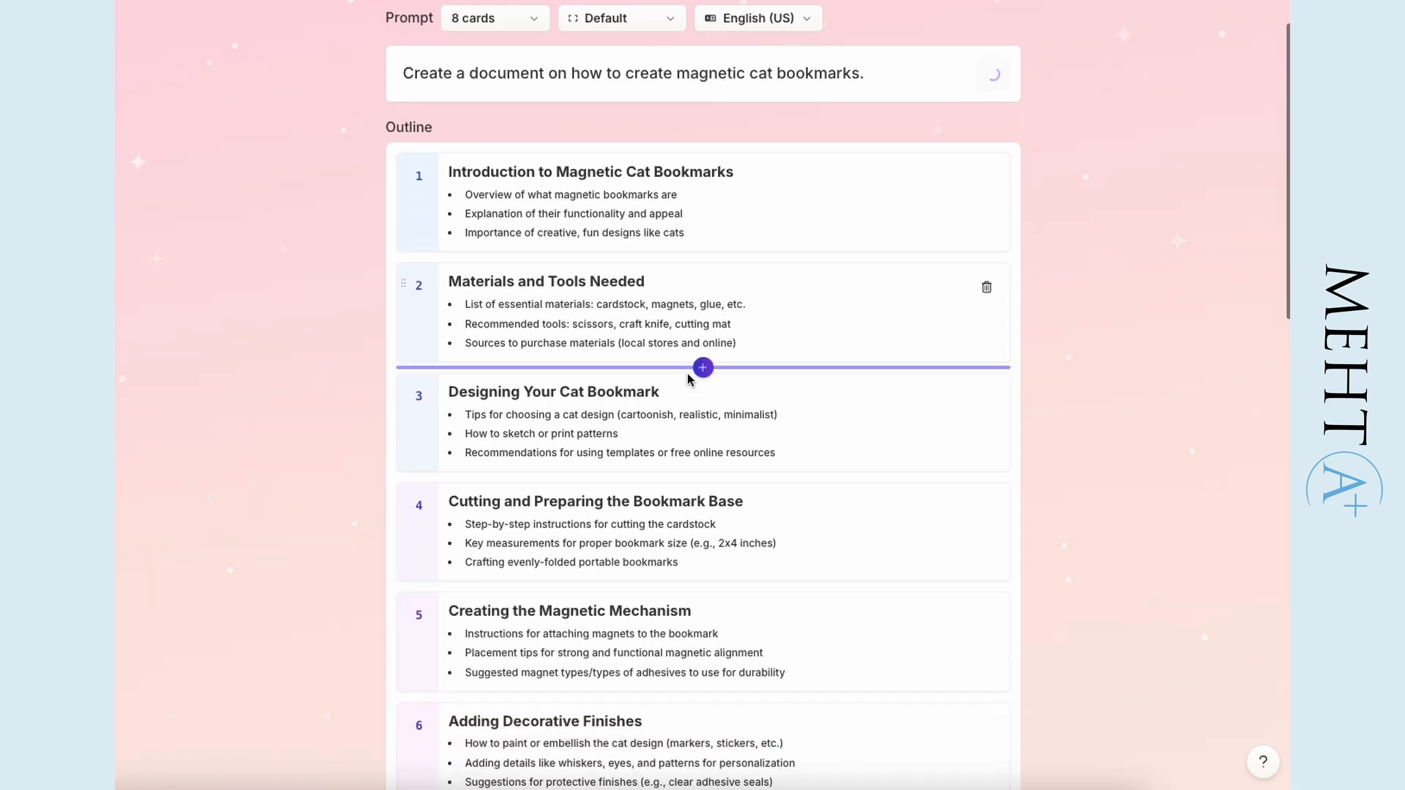
pyautogui.click(802, 765)
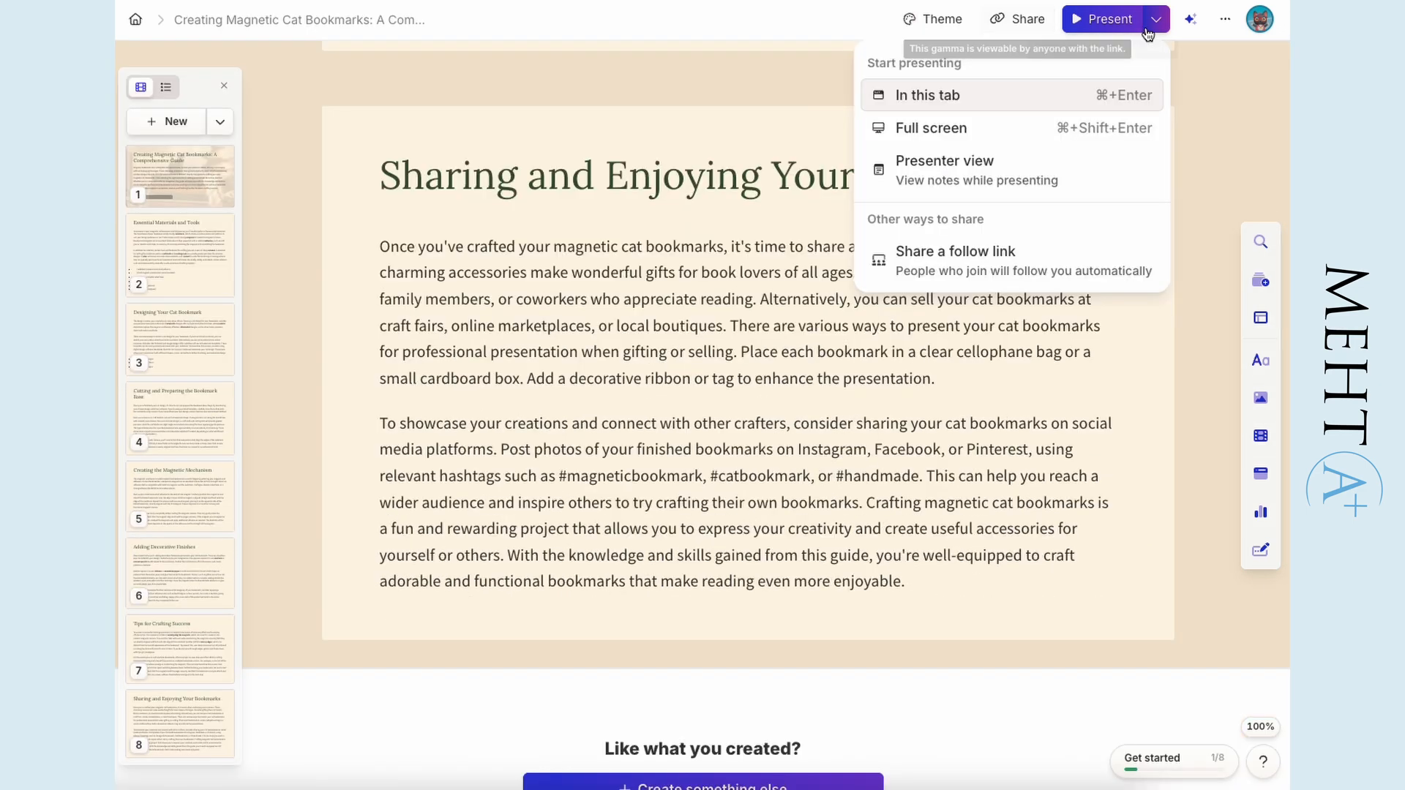
pyautogui.click(942, 248)
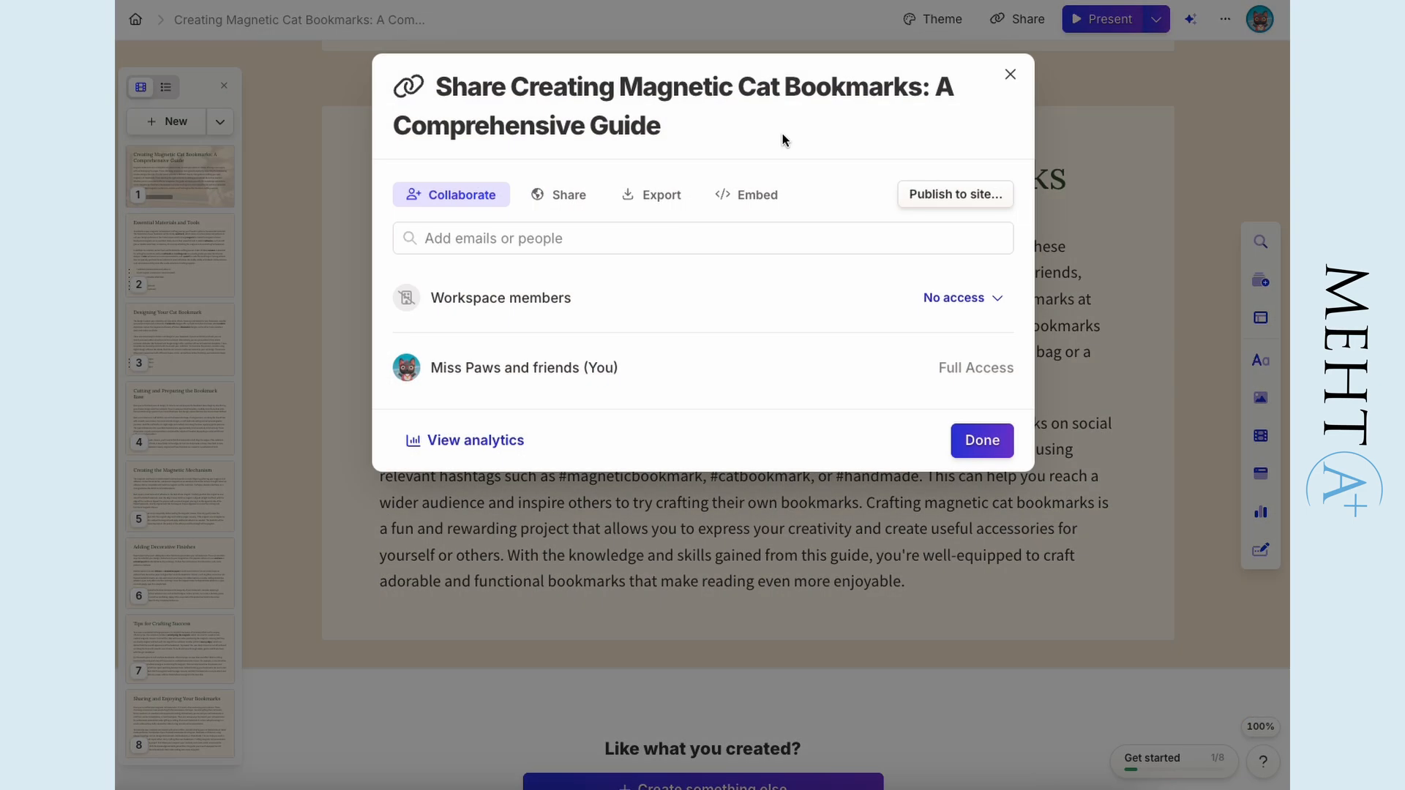
# - Examine the cat bookmarks document's export options, including PDF, PowerPoint, Google Slides and PNGs
pyautogui.click(641, 202)
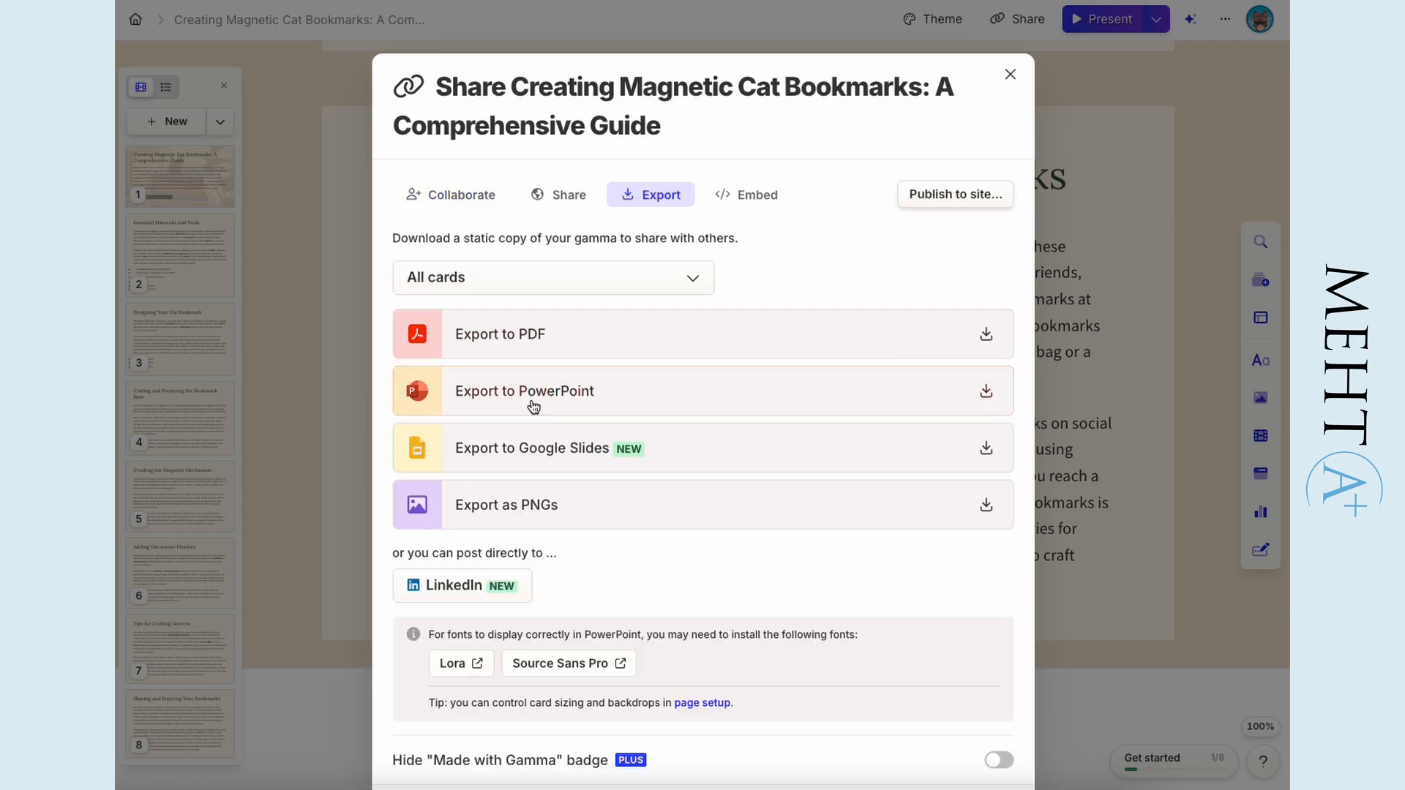
pyautogui.scroll(-2, 610, 570)
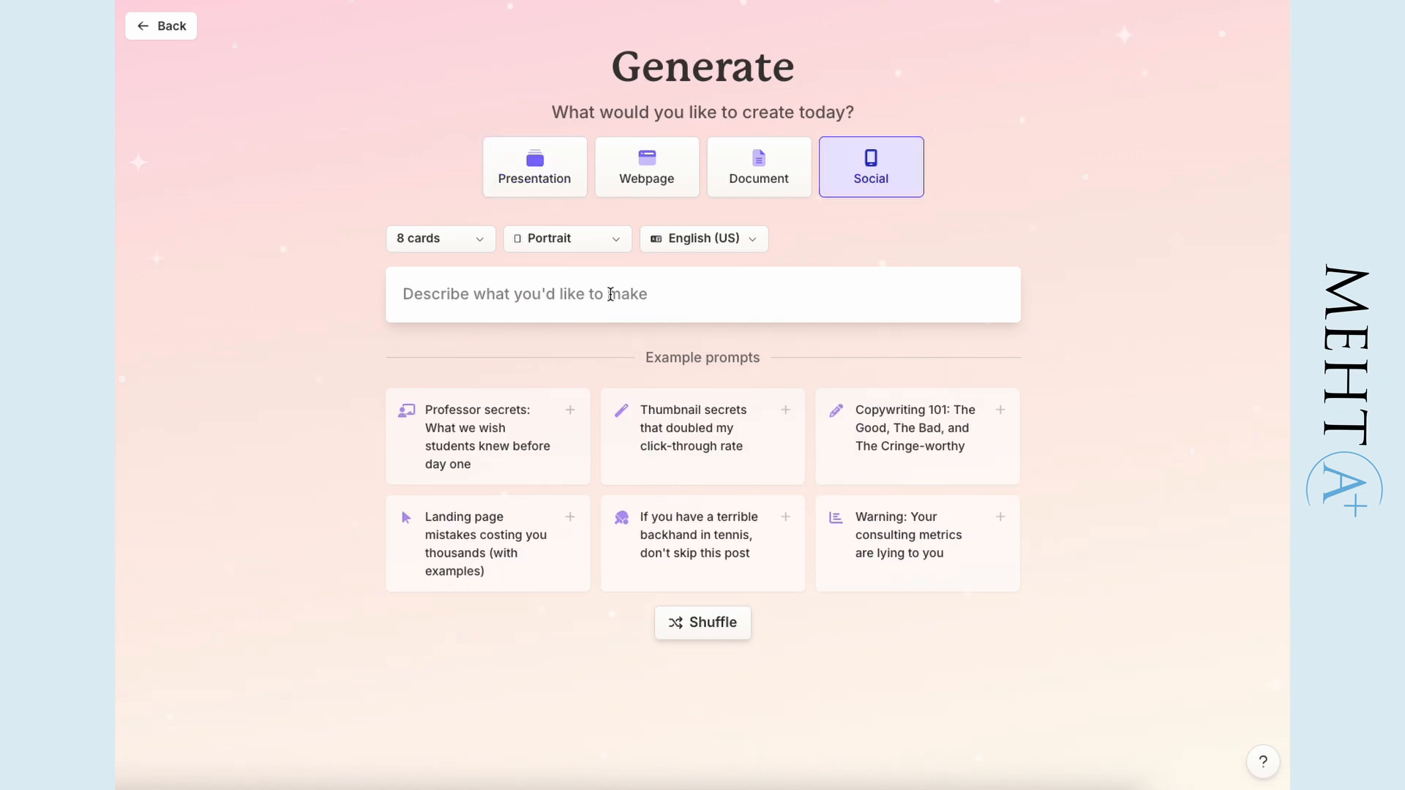
# - Generate an outline for an 8-card portrait social post on "10 secrets you need to know when working with AI"
pyautogui.write('1')
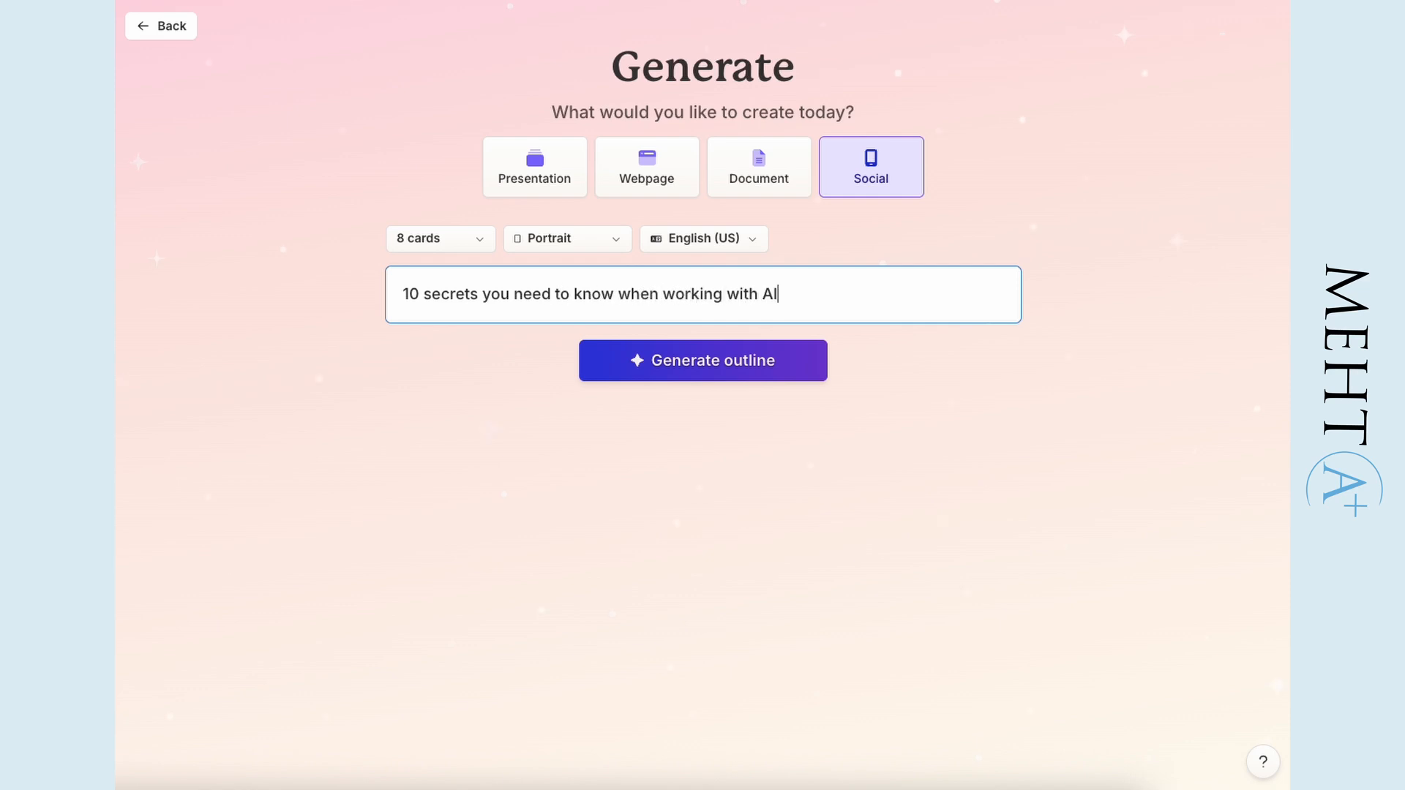
pyautogui.click(615, 374)
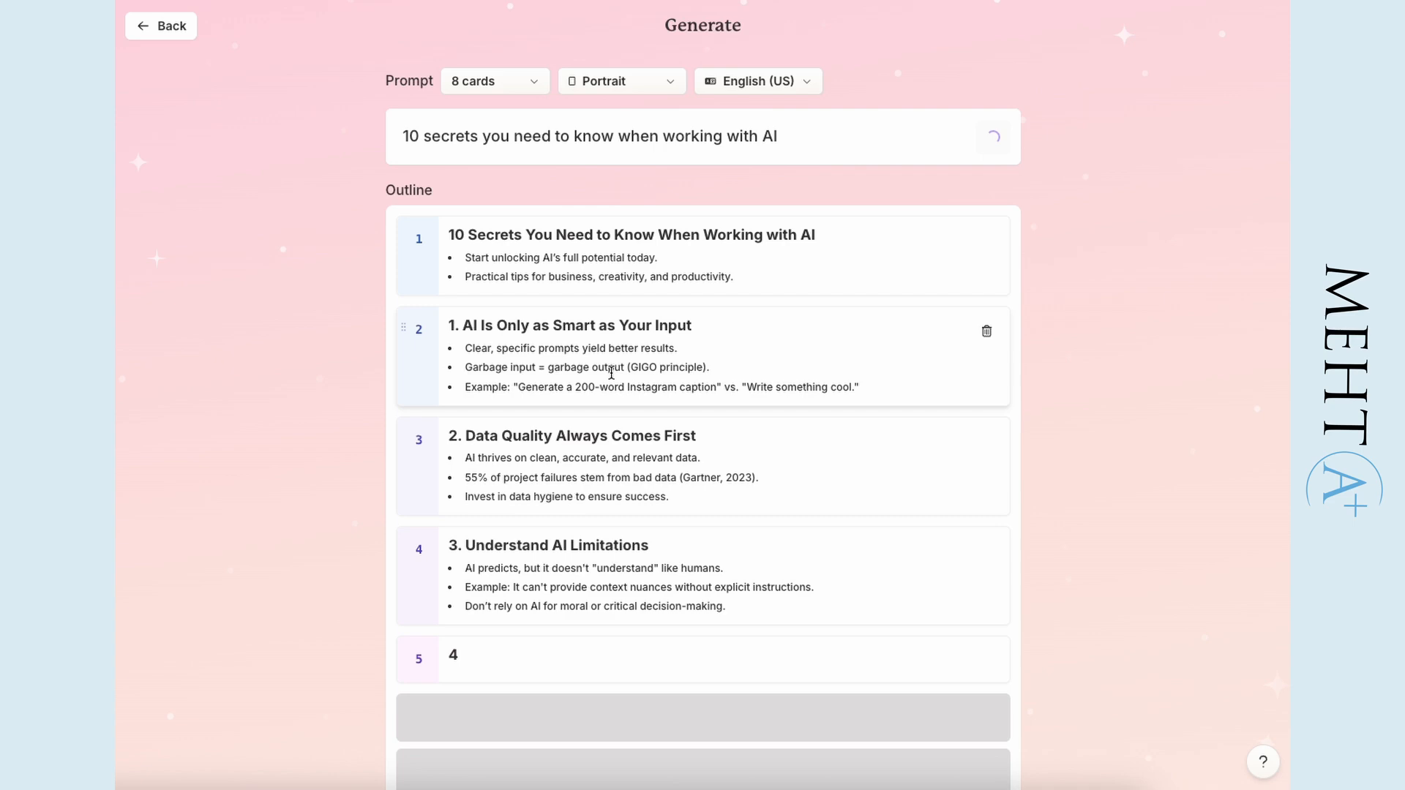
# - Check the available card counts, review the AI secrets outline and generate the 8-card social post from it
pyautogui.scroll(-1, 703, 376)
pyautogui.click(515, 44)
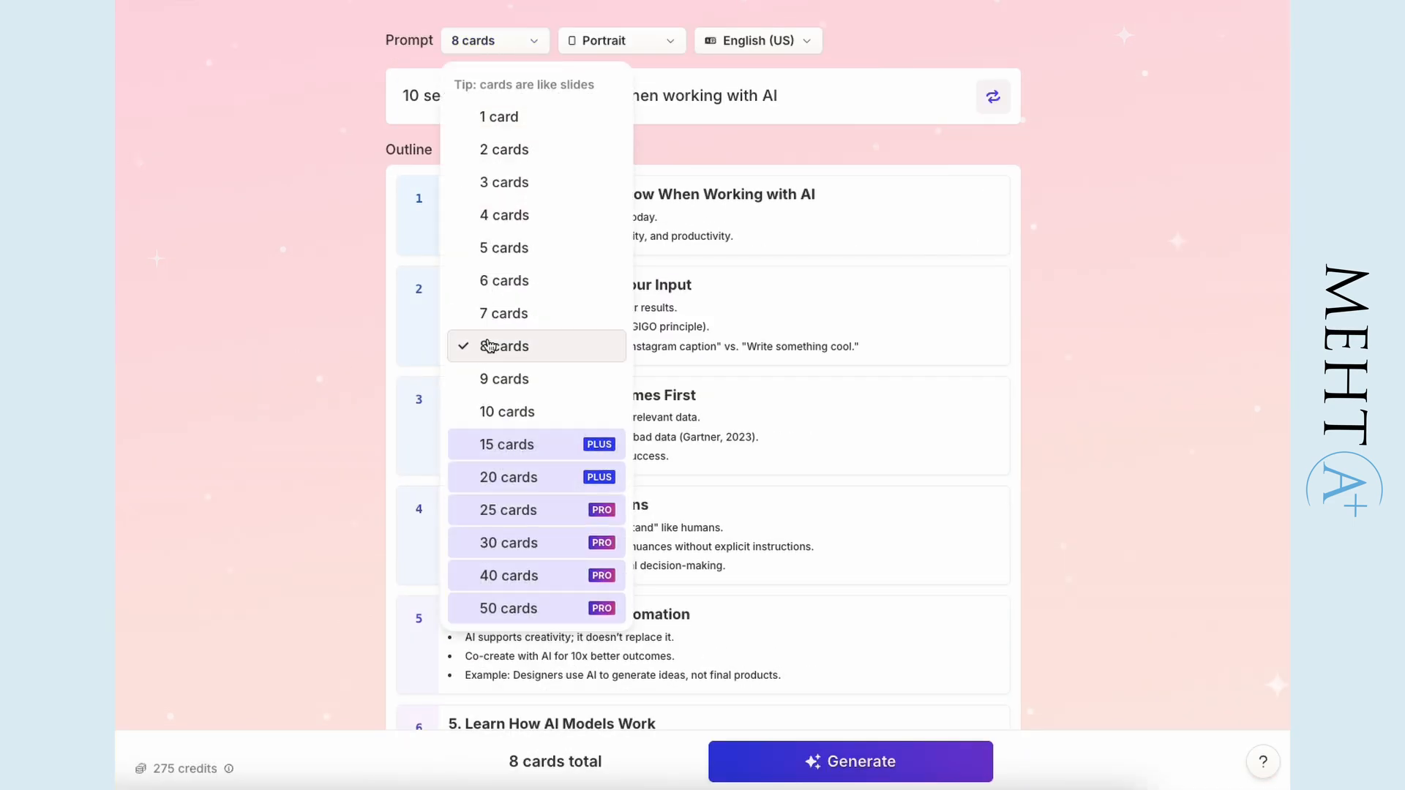
pyautogui.click(342, 417)
pyautogui.scroll(-8, 344, 416)
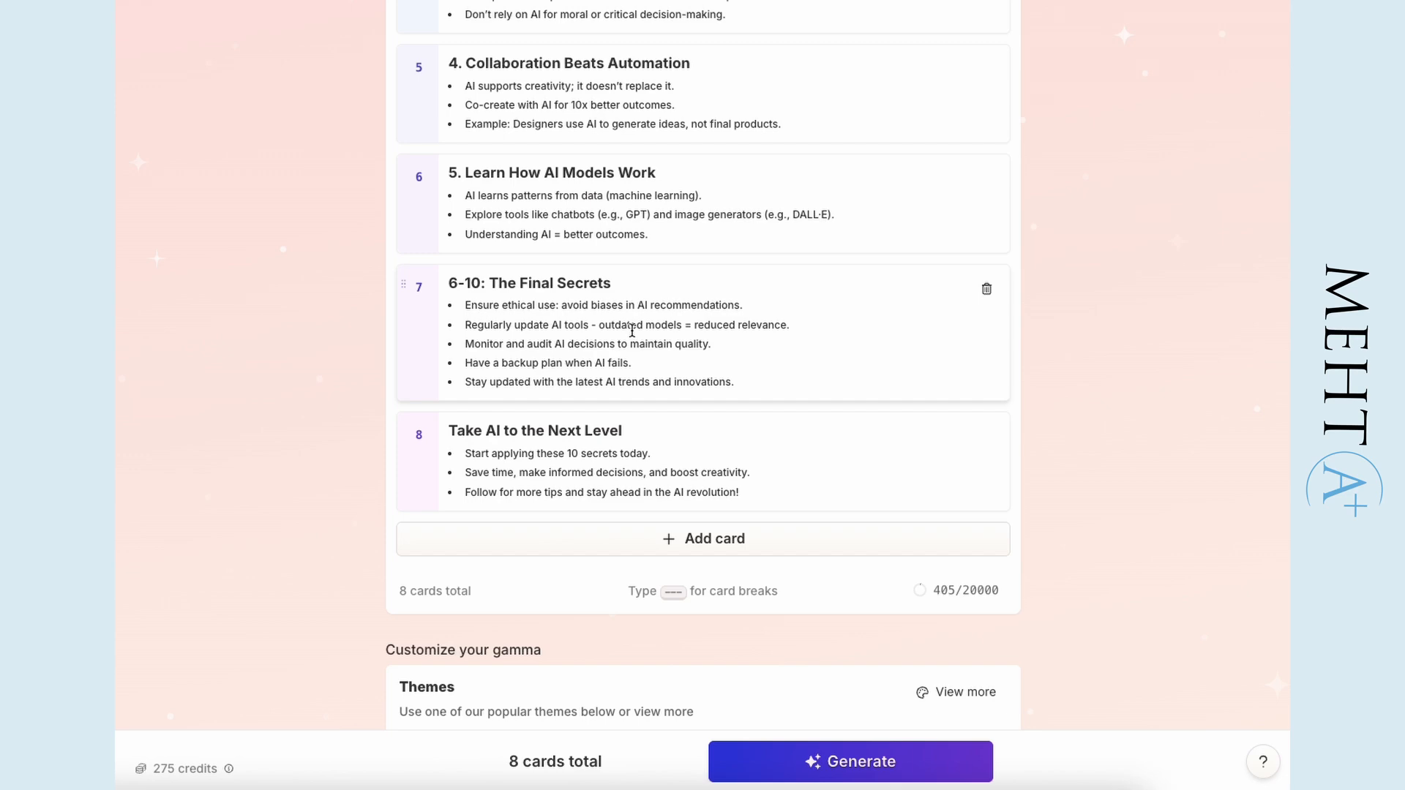
pyautogui.scroll(10, 330, 323)
pyautogui.click(910, 762)
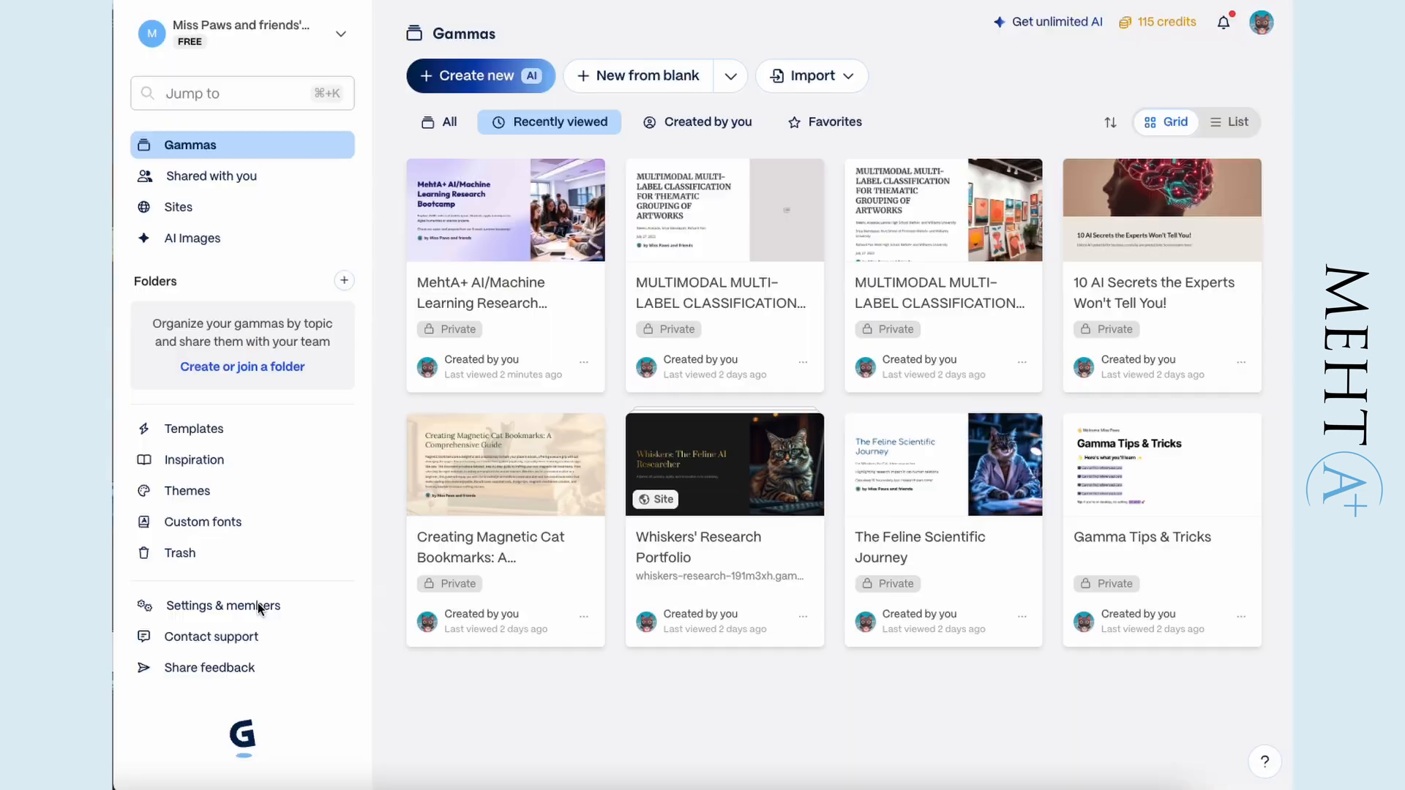
# - Examine the workspace's options for inviting members by email address or link, and return to the gammas overview
pyautogui.click(254, 609)
pyautogui.click(578, 43)
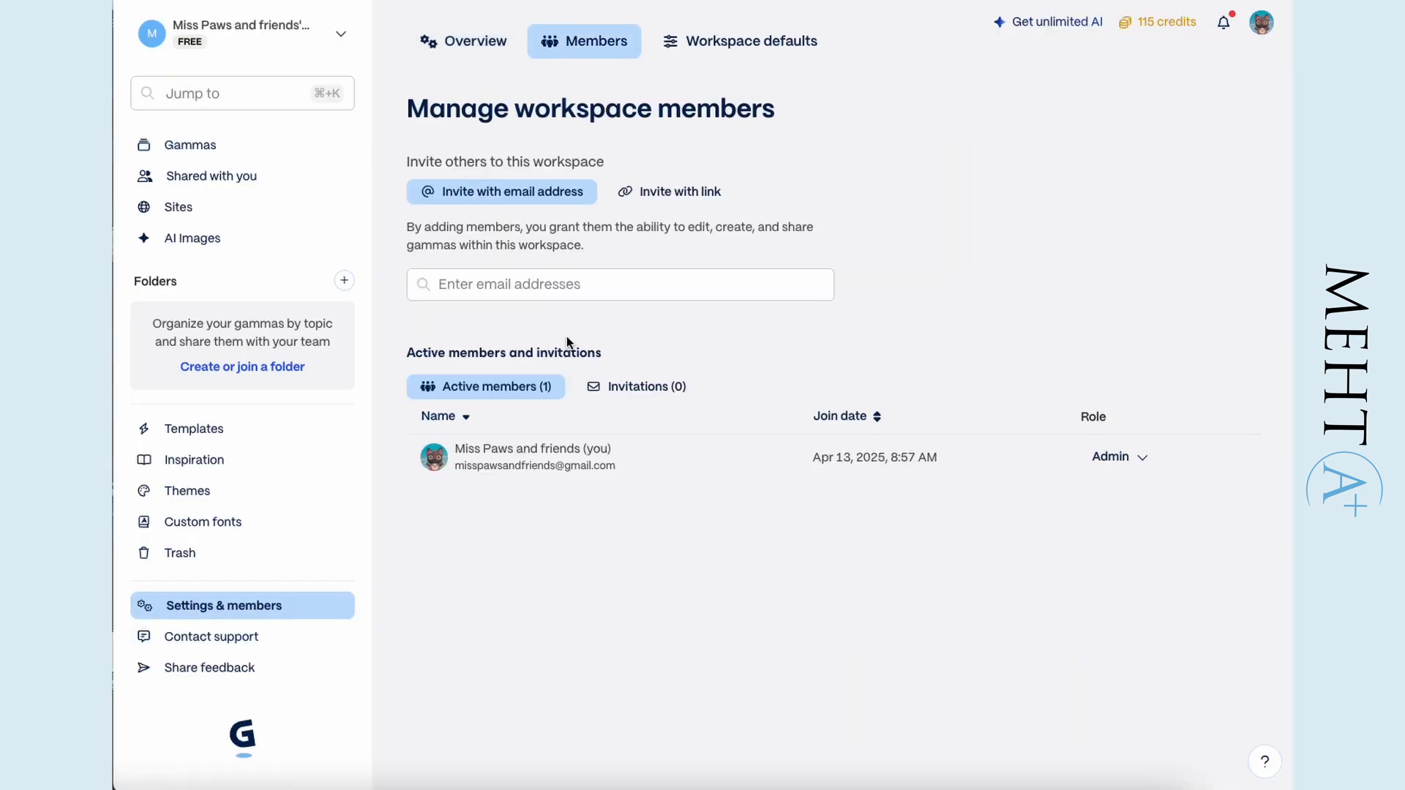
pyautogui.click(661, 195)
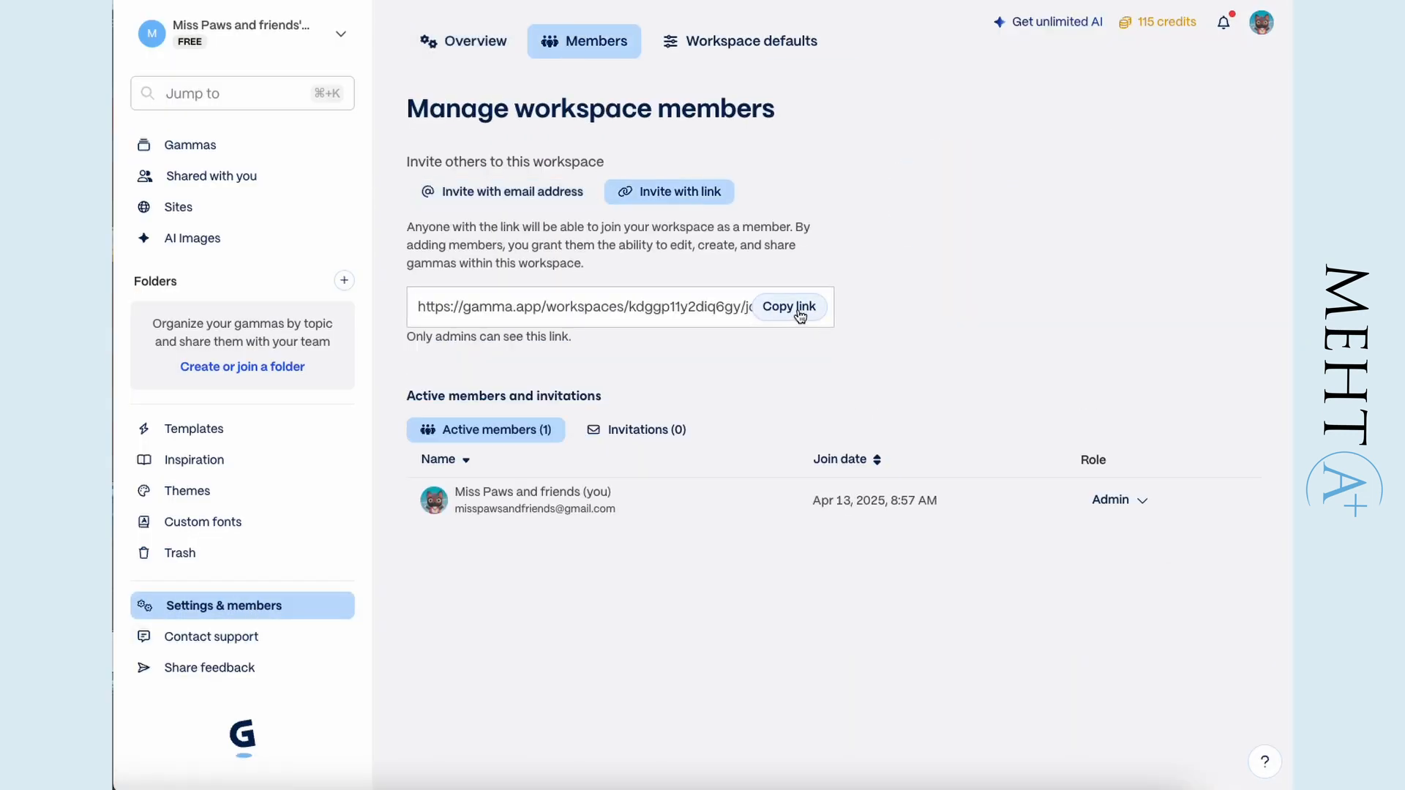
pyautogui.click(207, 147)
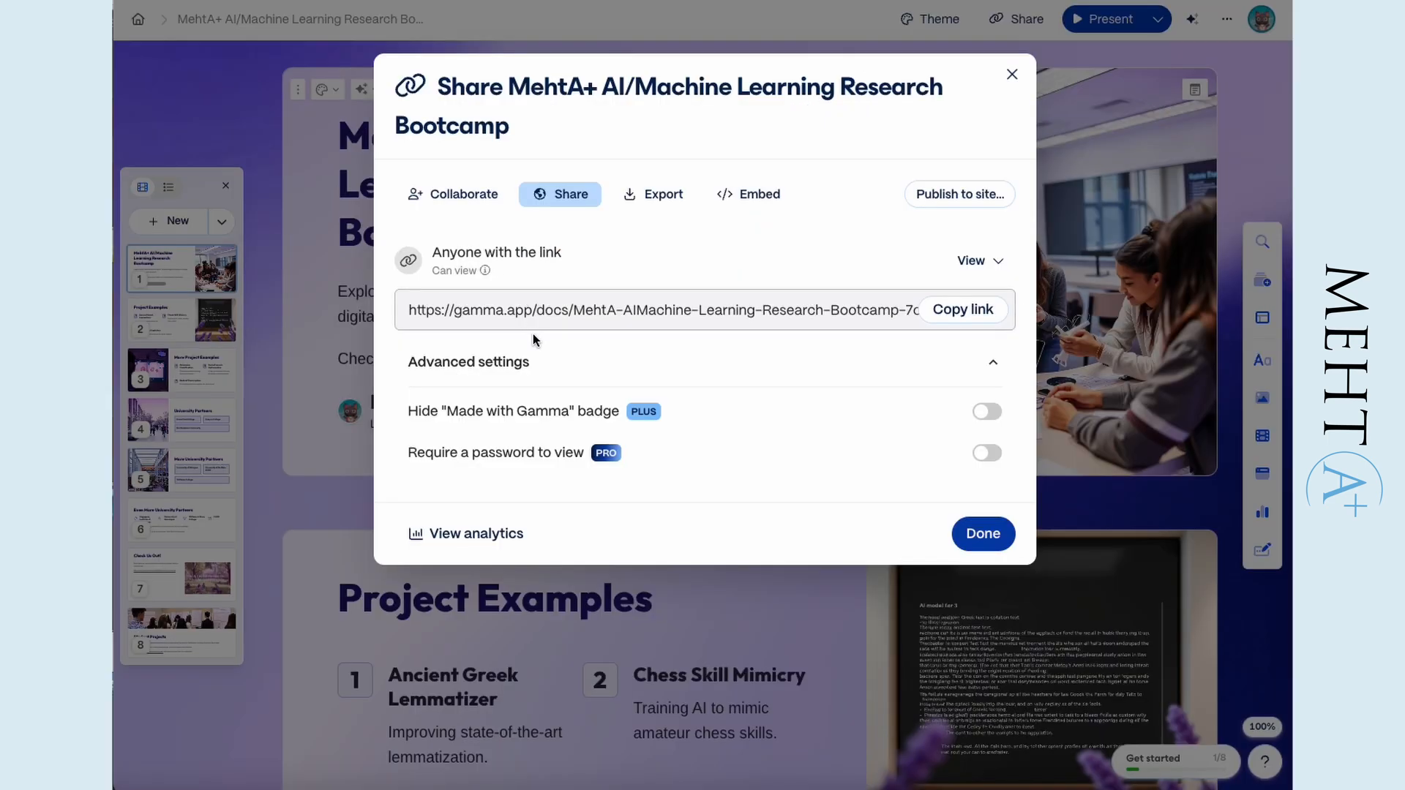
# - Examine the permission levels for anyone with the link to the bootcamp presentation and close the list
pyautogui.click(975, 263)
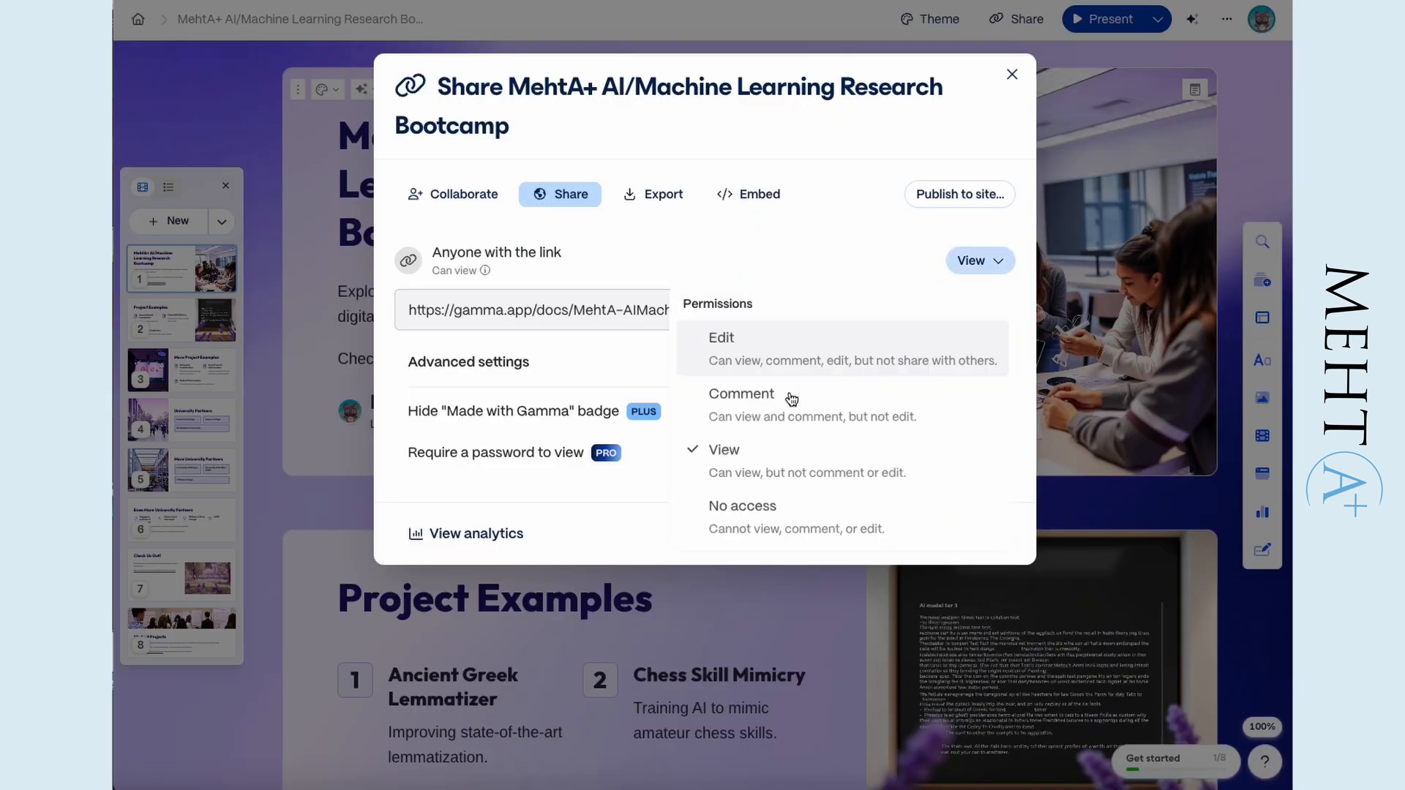
pyautogui.click(749, 240)
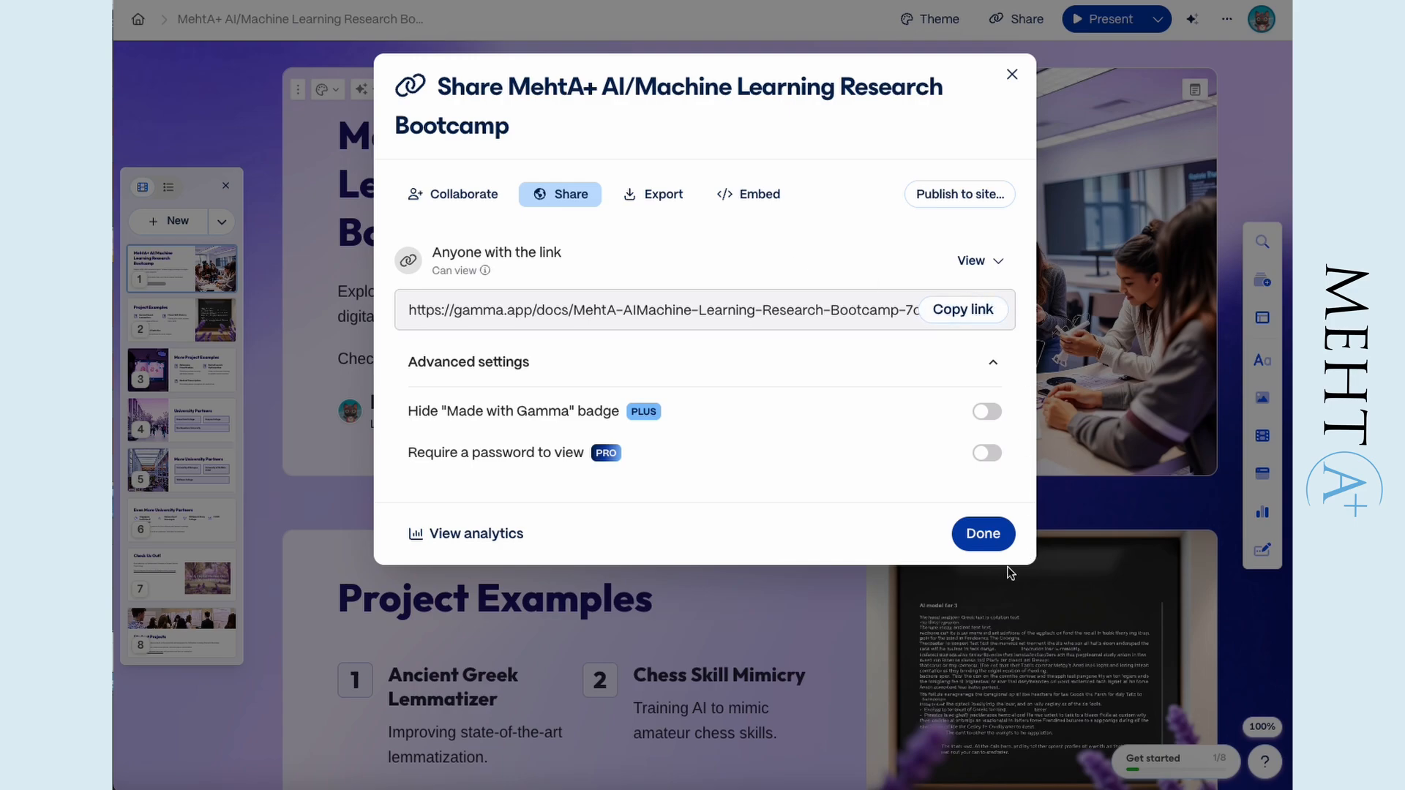